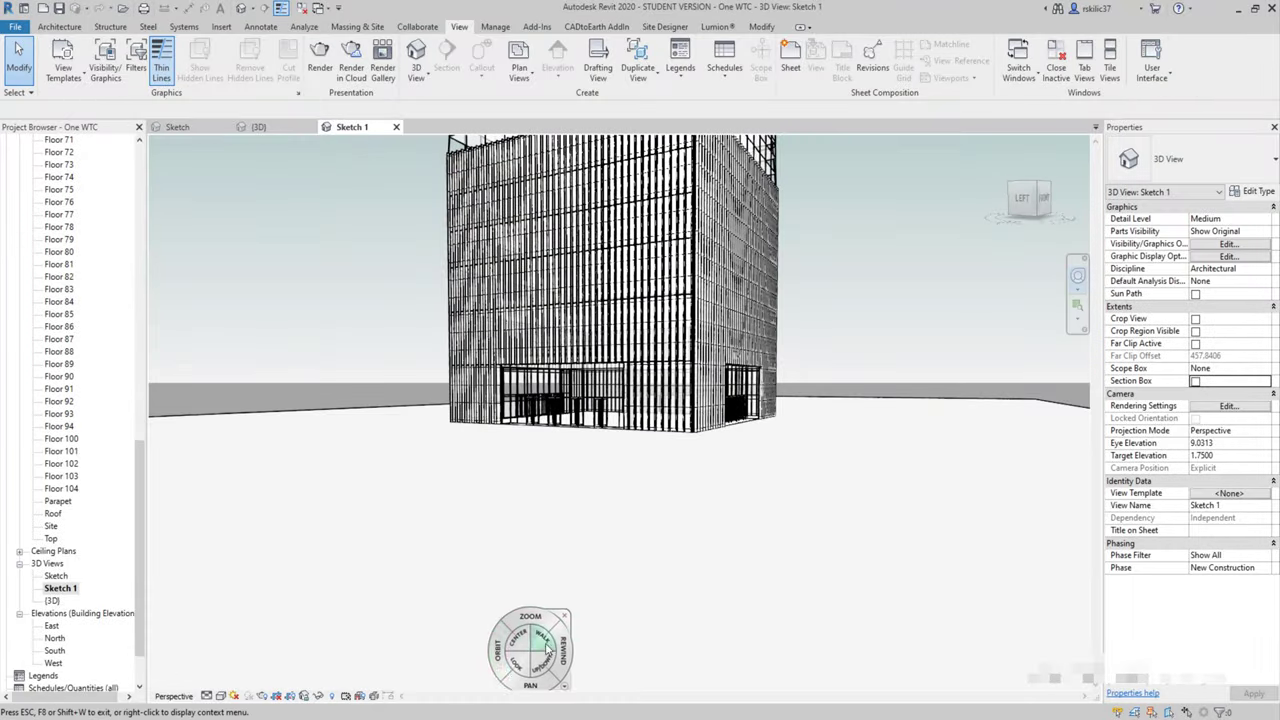
- Walk the Sketch 1 camera around the tower base and set eye elevation to 3
mouse_move(546, 648)
left_mouse_down()
mouse_move(668, 510)
mouse_move(614, 657)
mouse_move(645, 440)
mouse_move(614, 377)
mouse_move(620, 600)
mouse_move(659, 549)
mouse_move(586, 523)
mouse_move(700, 352)
mouse_move(771, 528)
left_mouse_up()
type("3")
key("Return")
- Walk into the entrance lobby, look up the facade, then look back down to the entrance
mouse_move(619, 578)
left_mouse_down()
mouse_move(646, 542)
mouse_move(352, 600)
left_mouse_up()
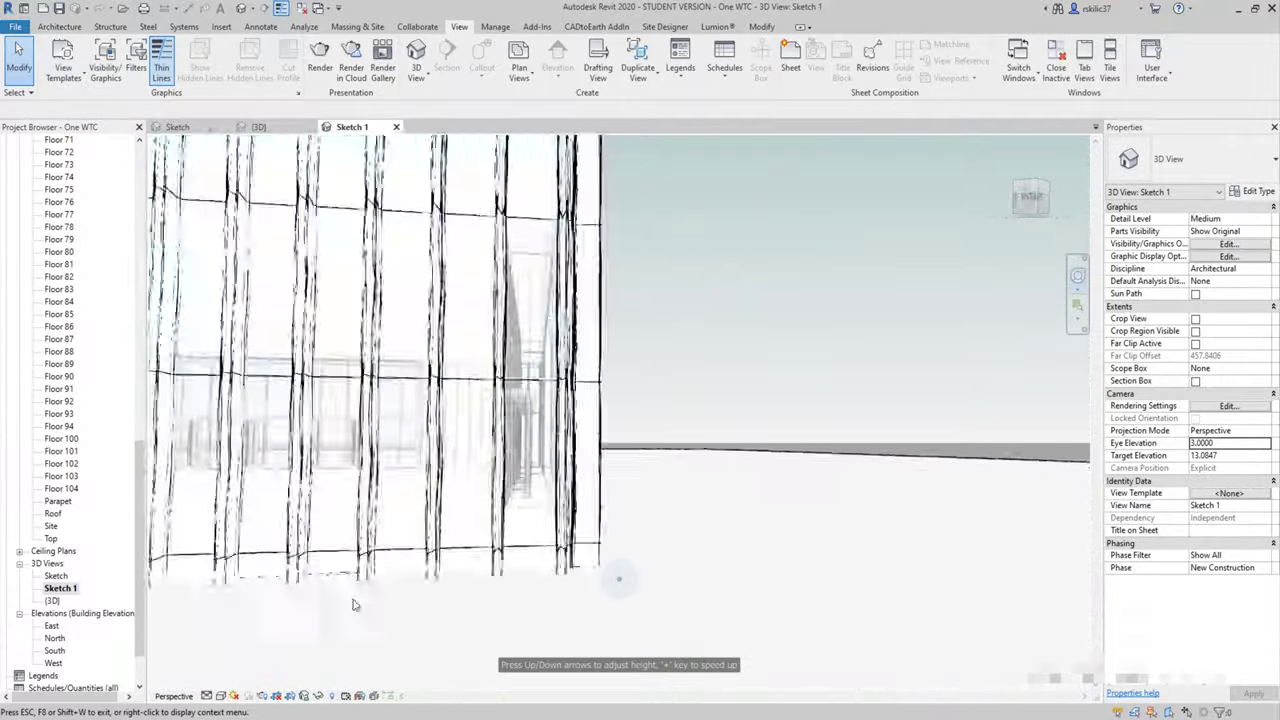
mouse_move(529, 529)
left_mouse_down()
mouse_move(620, 391)
mouse_move(610, 190)
left_mouse_up()
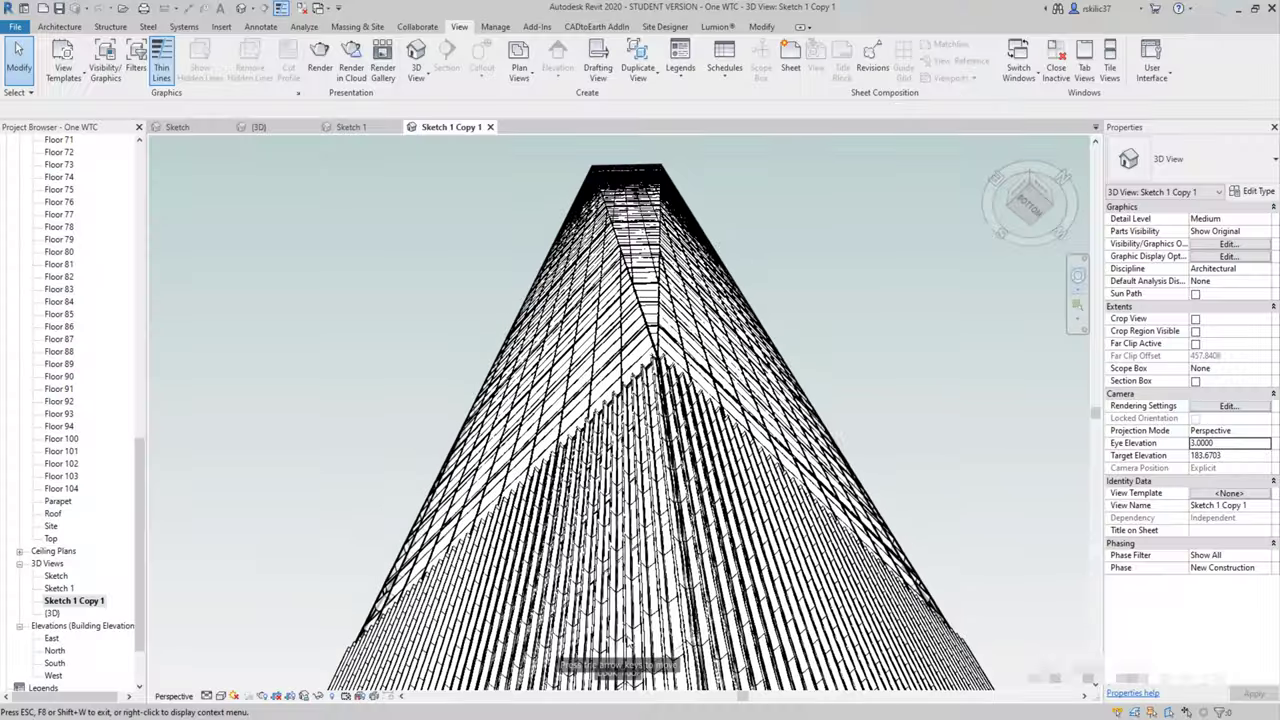
left_click_drag(645, 650, 652, 500)
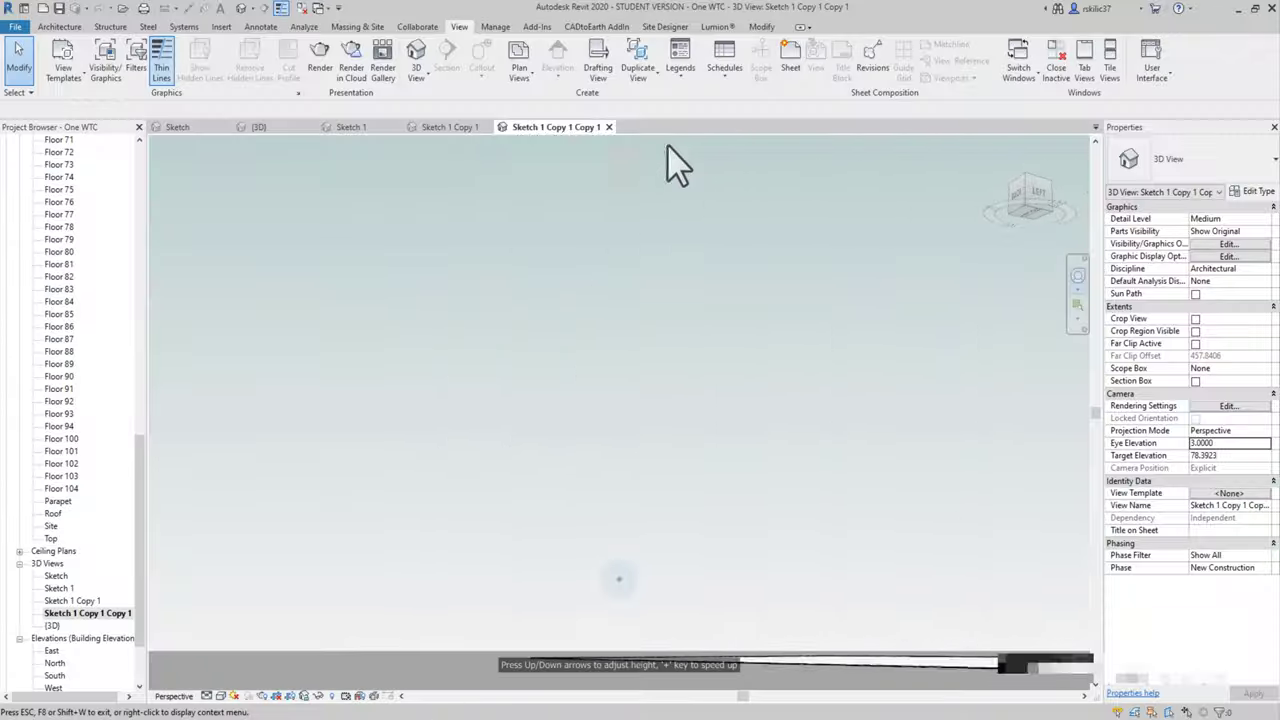
- Walk the duplicate view toward the entrance, through the revolving doors, and look up at the spire
left_click_drag(677, 163, 660, 250)
mouse_move(619, 579)
left_mouse_down()
mouse_move(564, 513)
mouse_move(406, 514)
left_mouse_up()
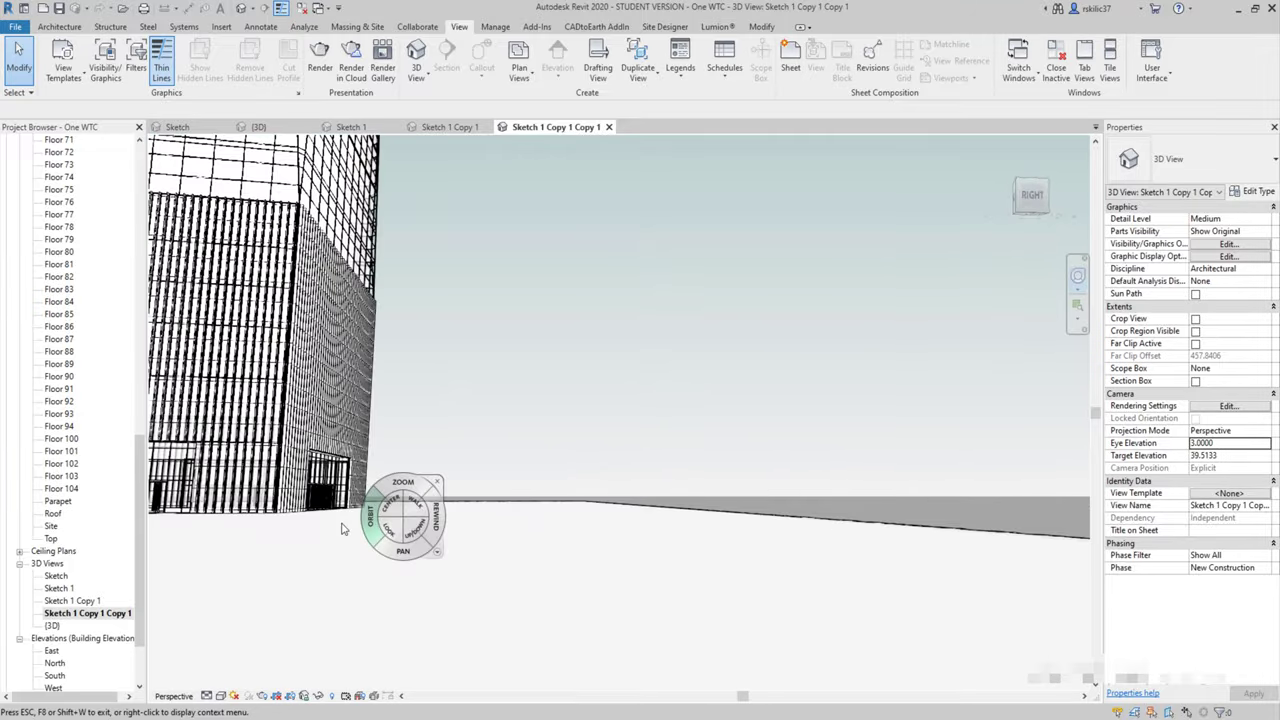
left_click_drag(1057, 500, 850, 540)
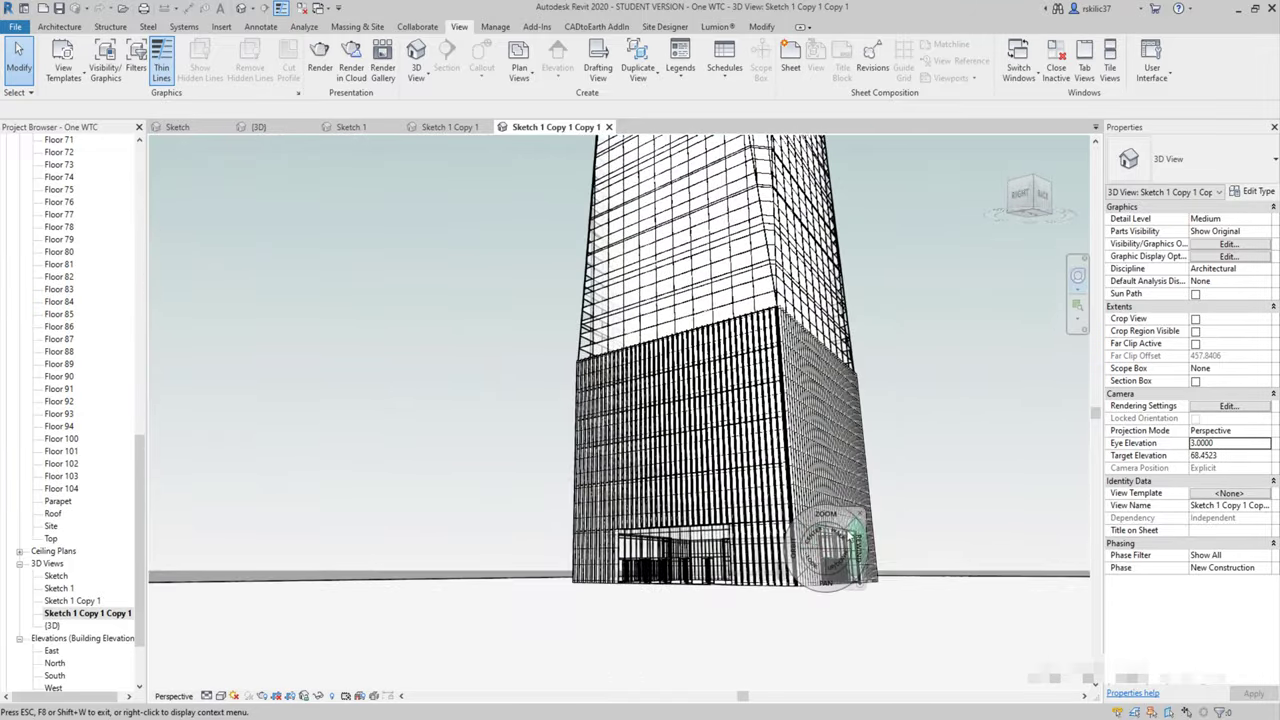
mouse_move(628, 597)
left_mouse_down()
mouse_move(628, 540)
mouse_move(618, 578)
mouse_move(697, 548)
left_mouse_up()
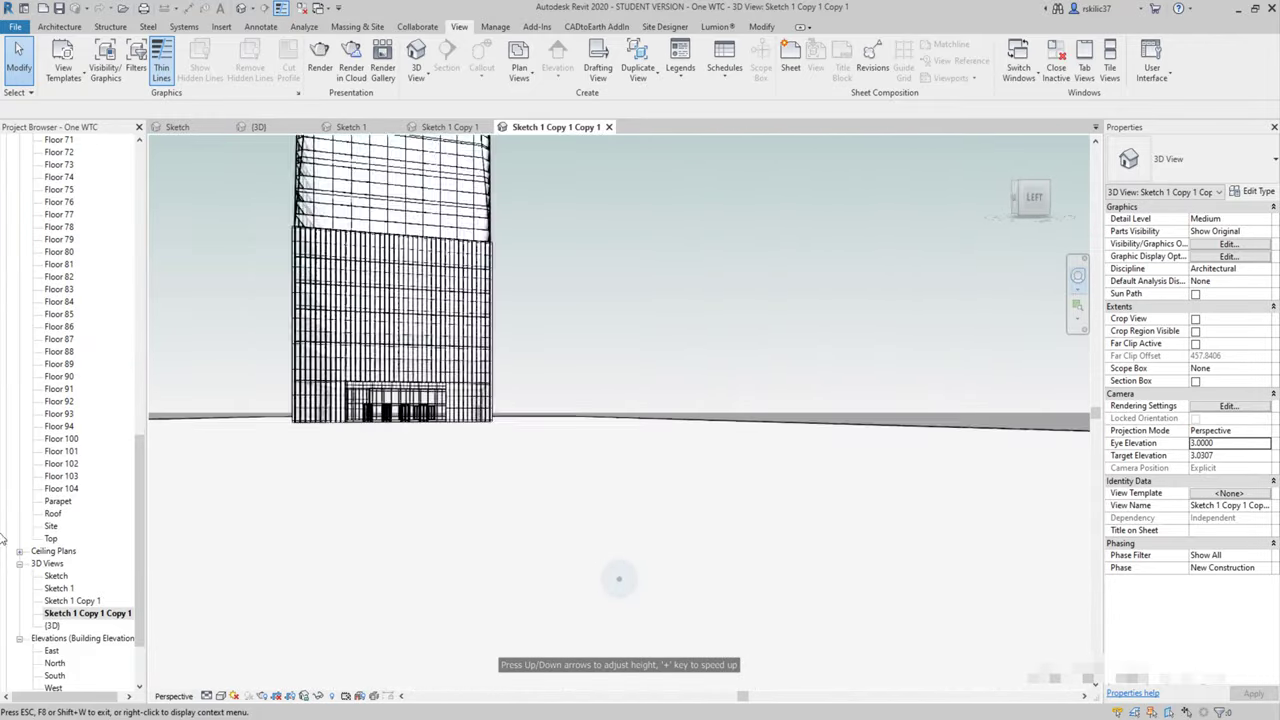
left_click_drag(697, 548, 614, 580)
left_click_drag(434, 523, 500, 395)
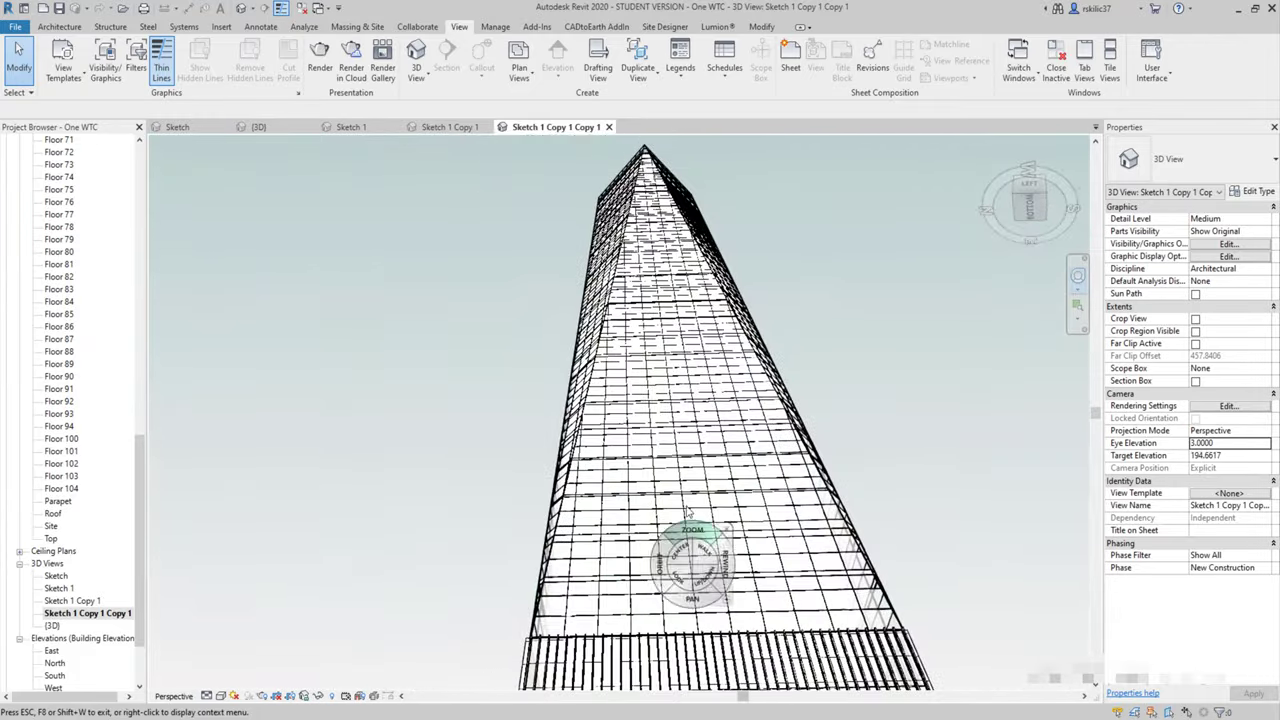
- Orbit the tower from underneath to a high overhead view and zoom in
mouse_move(660, 562)
left_mouse_down()
mouse_move(614, 420)
mouse_move(648, 630)
left_mouse_up()
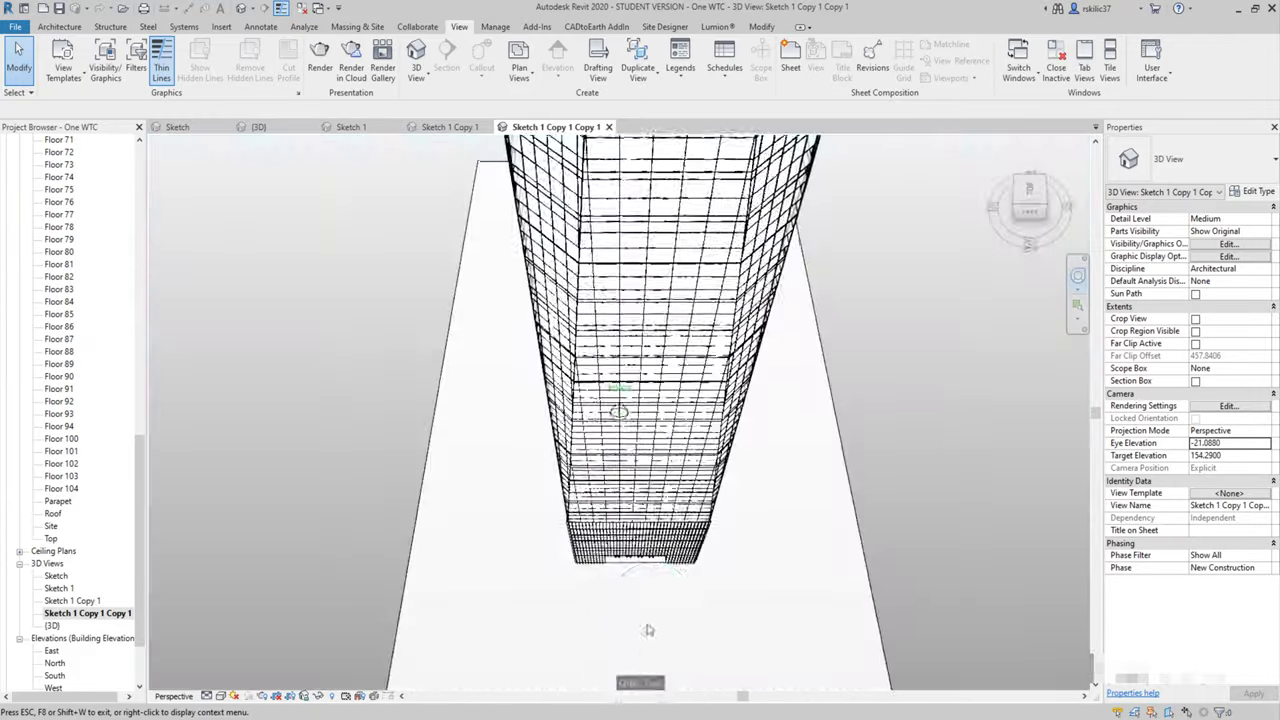
left_click_drag(620, 310, 623, 349)
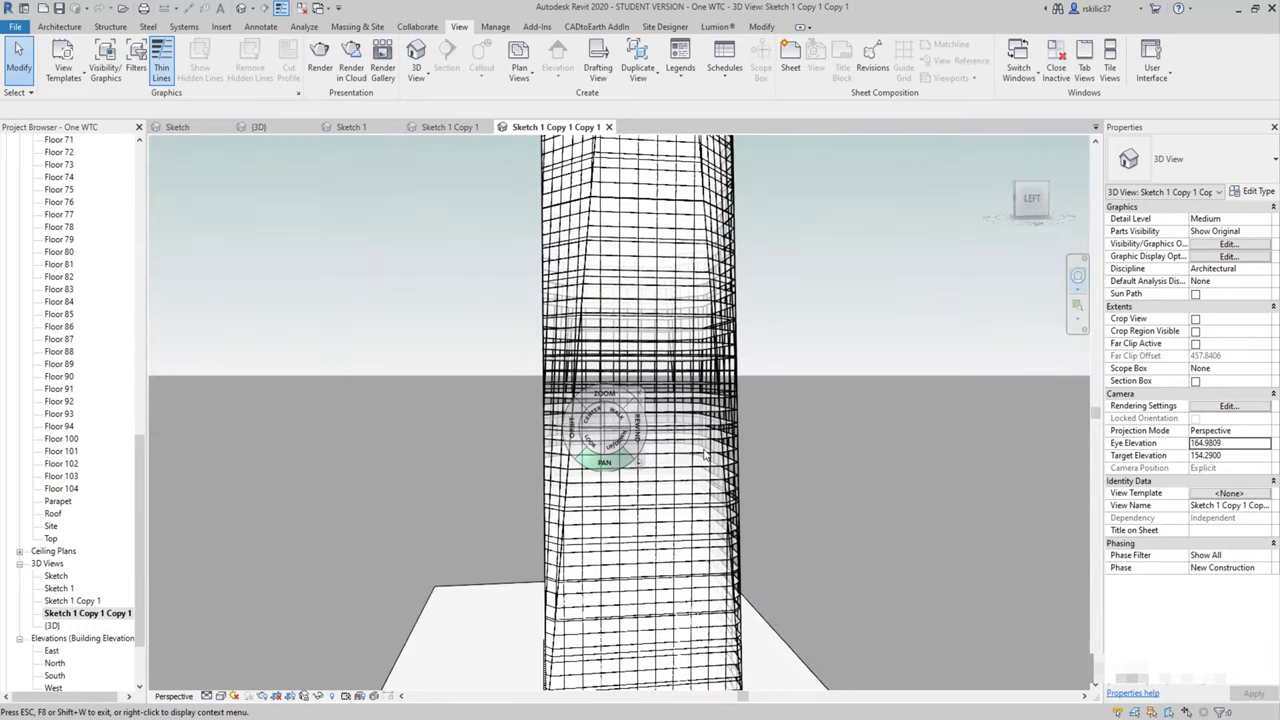
left_click_drag(652, 425, 630, 470)
mouse_move(590, 290)
left_mouse_down()
mouse_move(608, 427)
mouse_move(737, 520)
mouse_move(722, 430)
left_mouse_up()
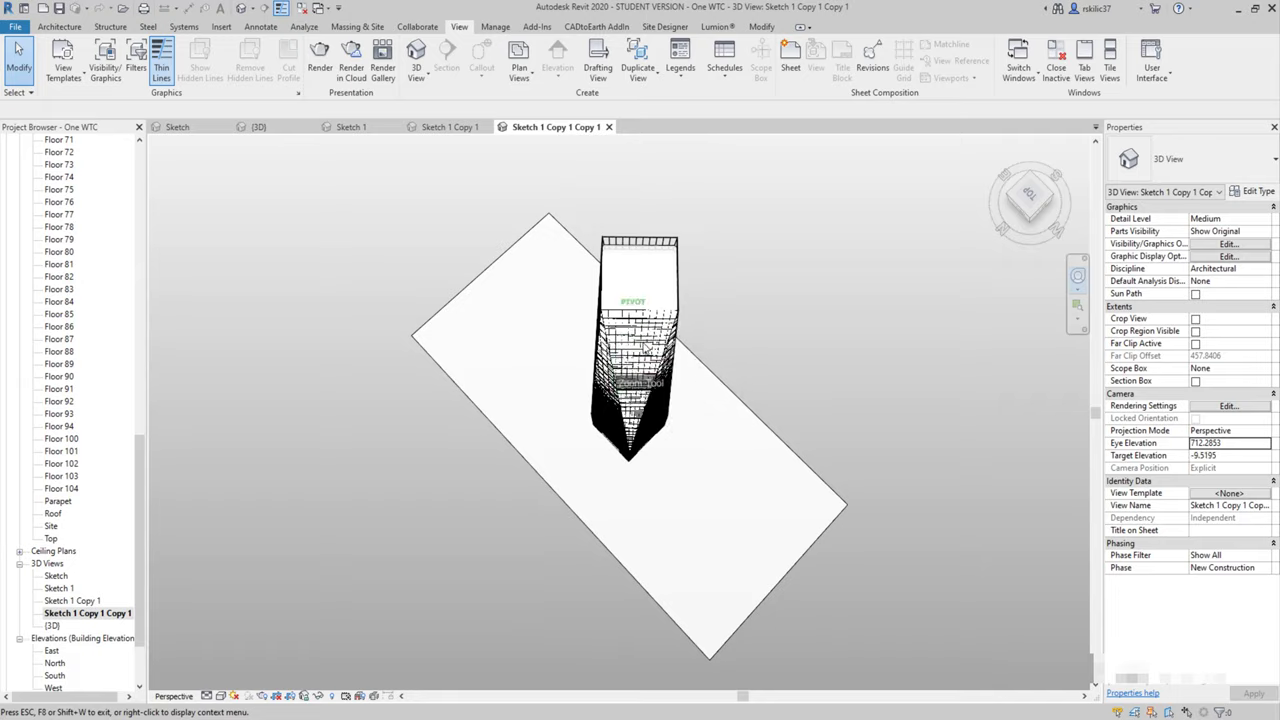
left_click_drag(646, 347, 650, 339)
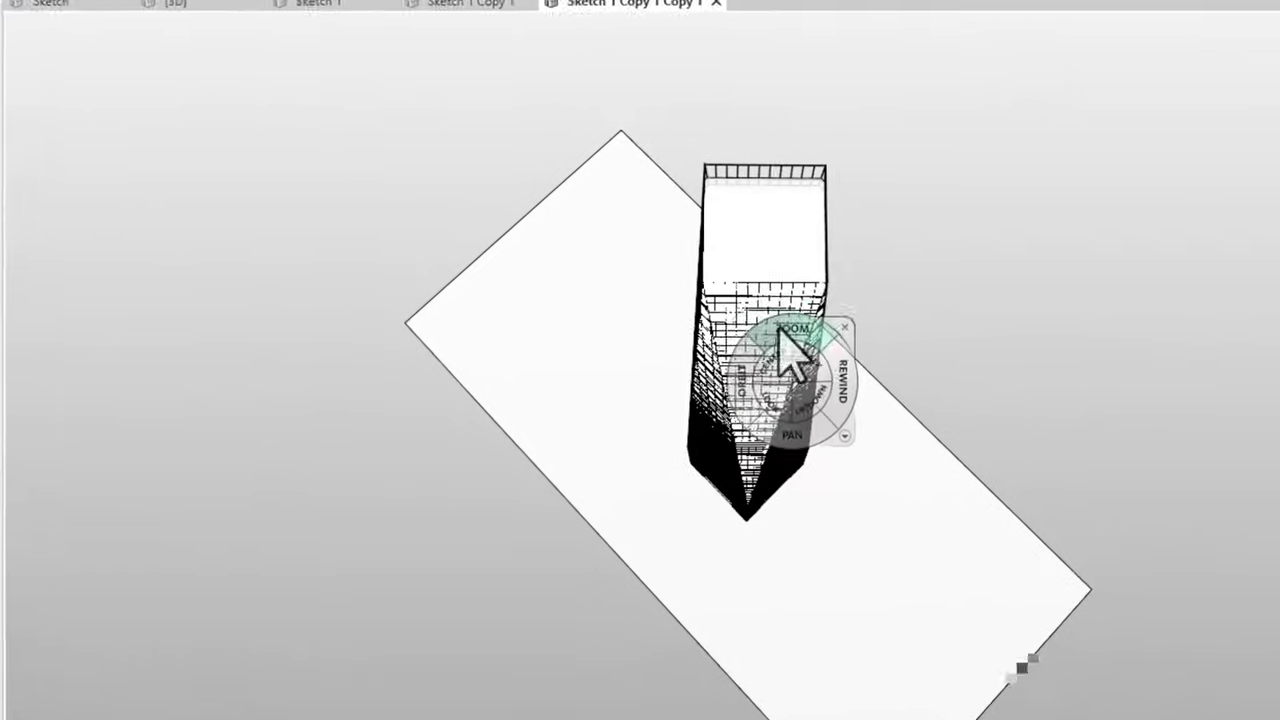
left_click_drag(790, 345, 823, 271)
- Open the Sketch 1 Copy 1 and Sketch 1 Copy 1 Copy 1 views from the Project Browser
right_click(5, 252)
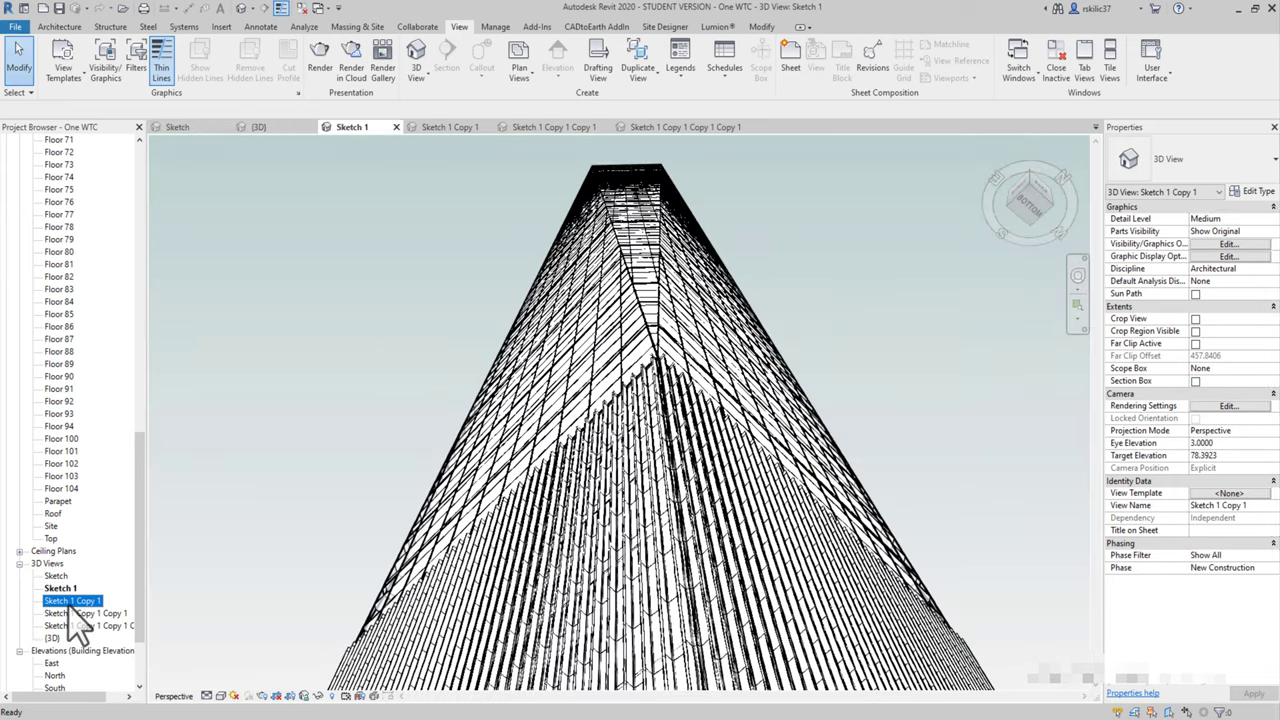
double_click(72, 601)
double_click(74, 613)
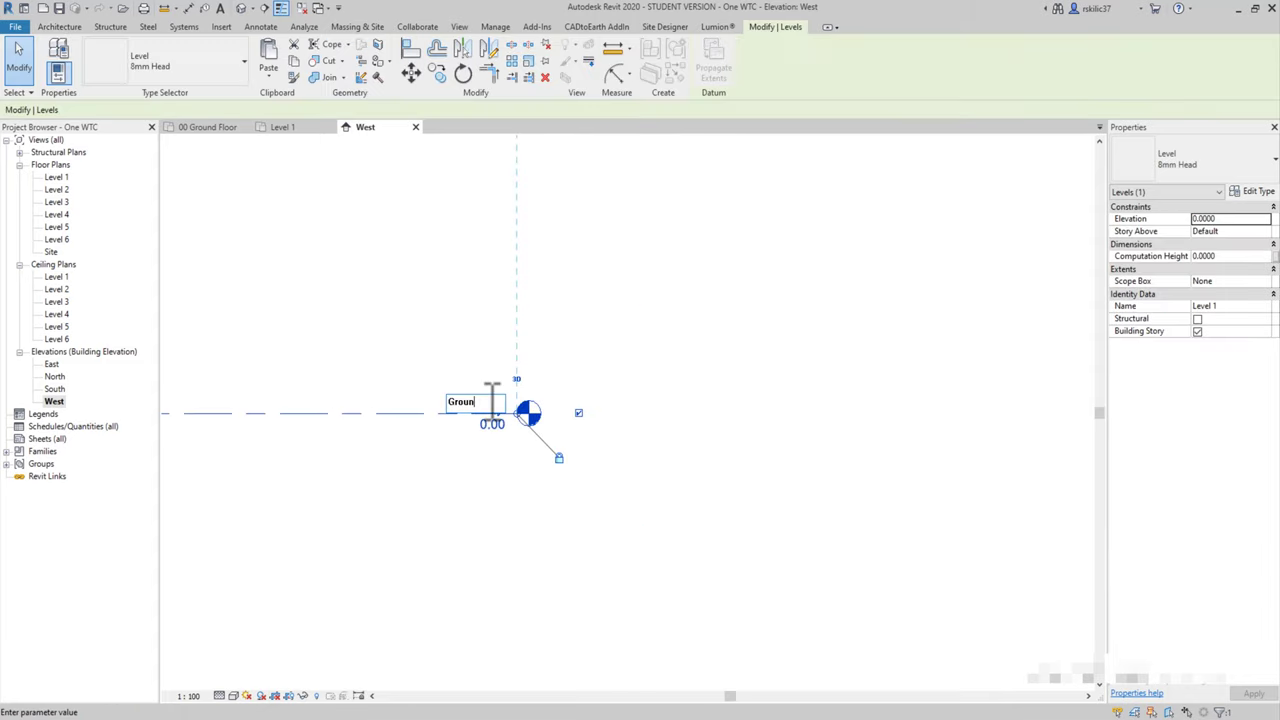
- Rename the levels 00 Ground Floor through 05 Floor E, renaming matching views too
type("d Floor")
key("Return")
left_click(682, 366)
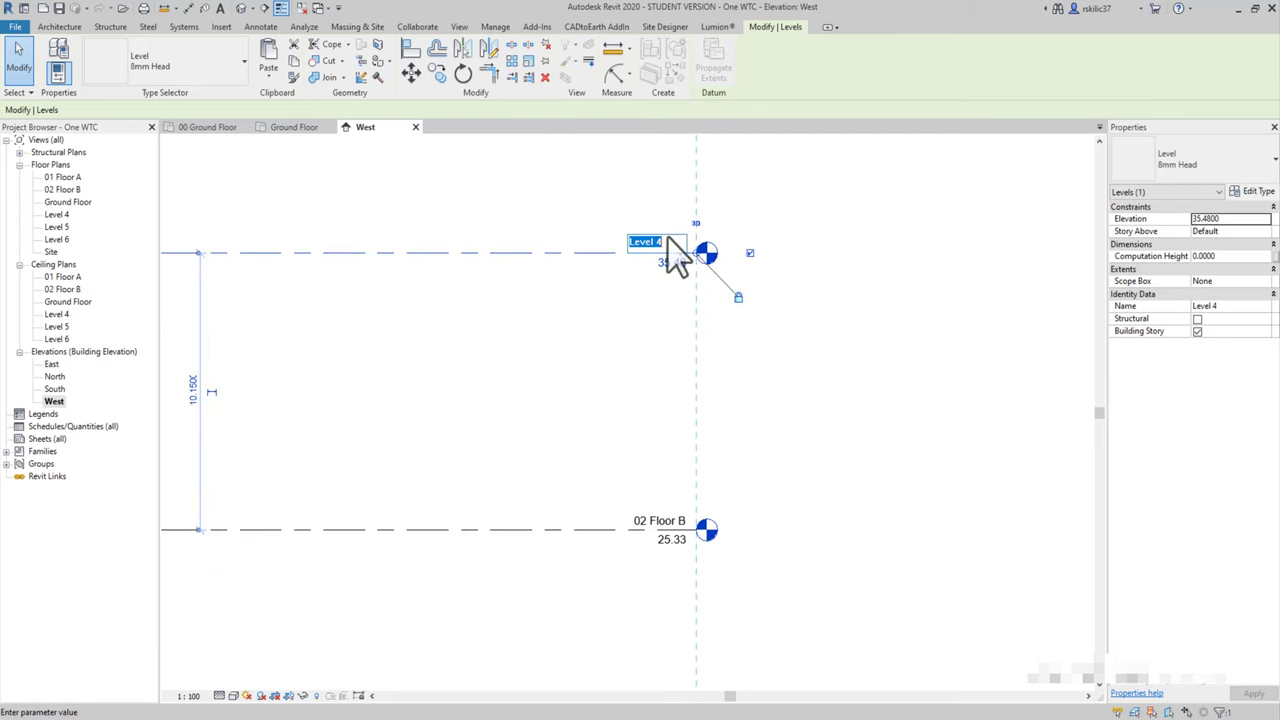
type("03 Floor")
key("Return")
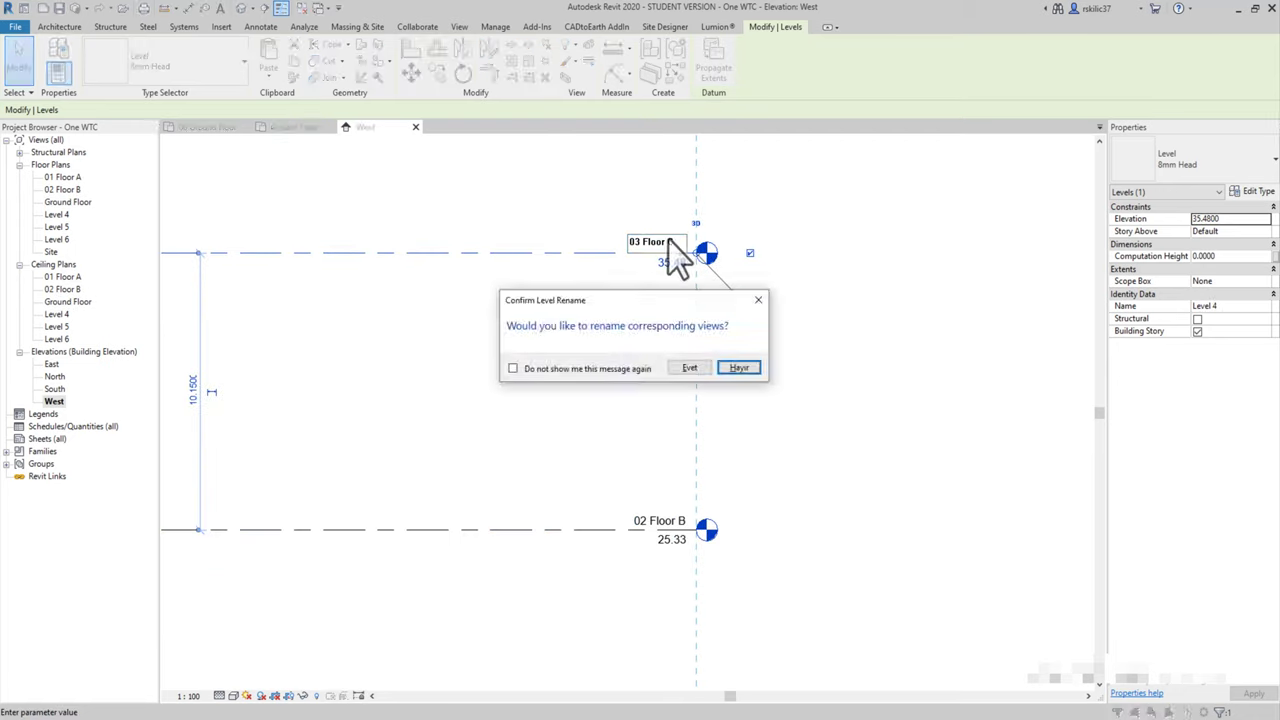
key("Return")
type("04 Floor")
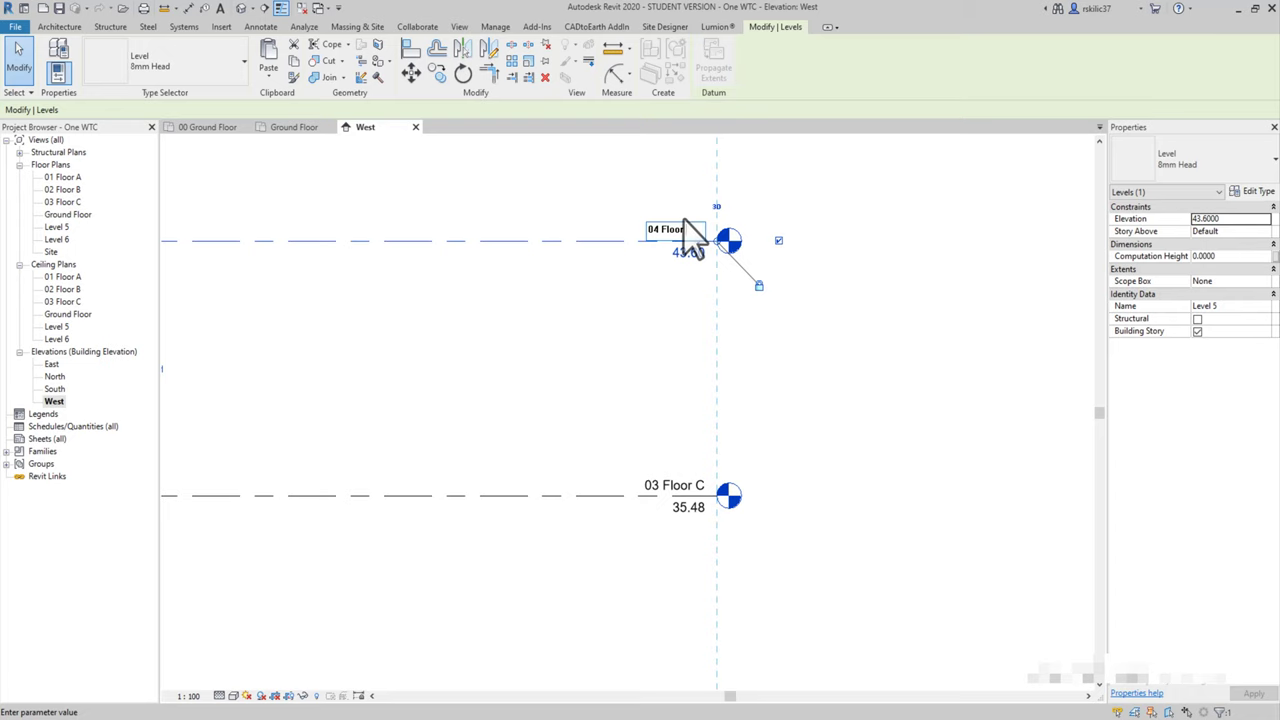
type(" D")
key("Return")
key("Return")
type("05 Floor")
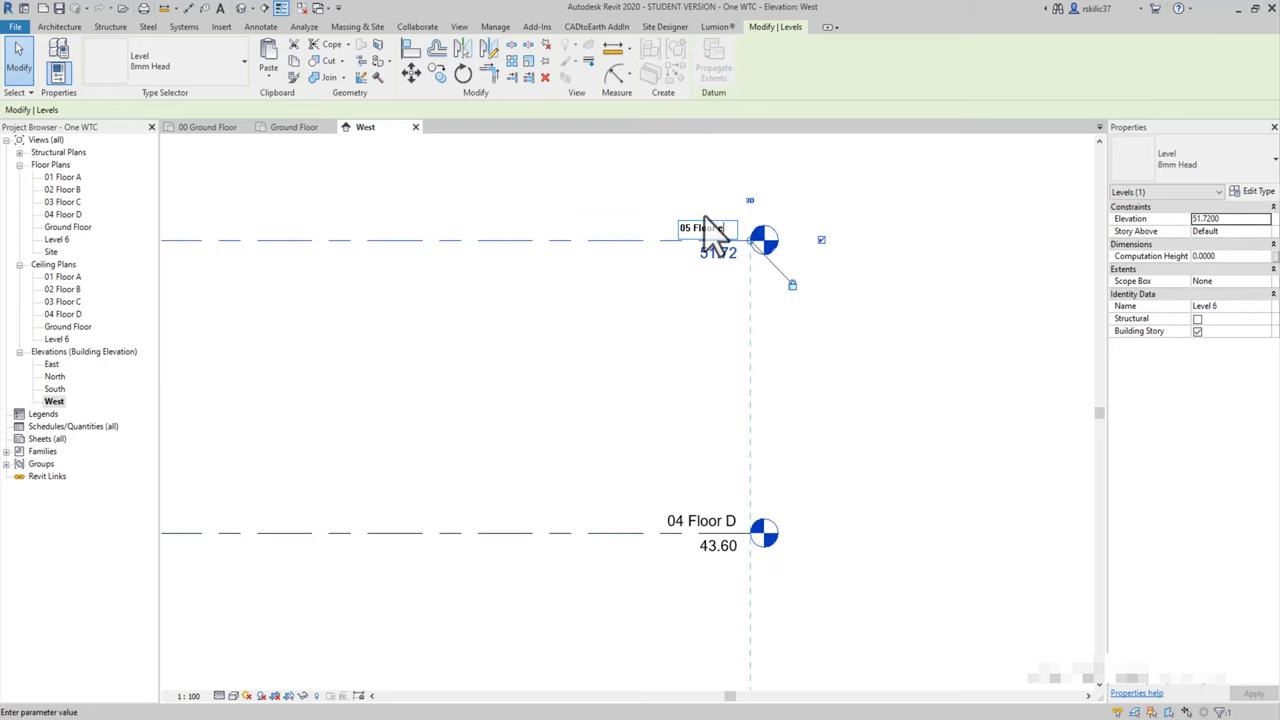
key("Return")
key("Return")
left_click(885, 230)
- Add a new Floor 20 level at elevation 61.06
key("l")
key("l")
left_click(201, 301)
left_click(915, 301)
double_click(866, 289)
type("61")
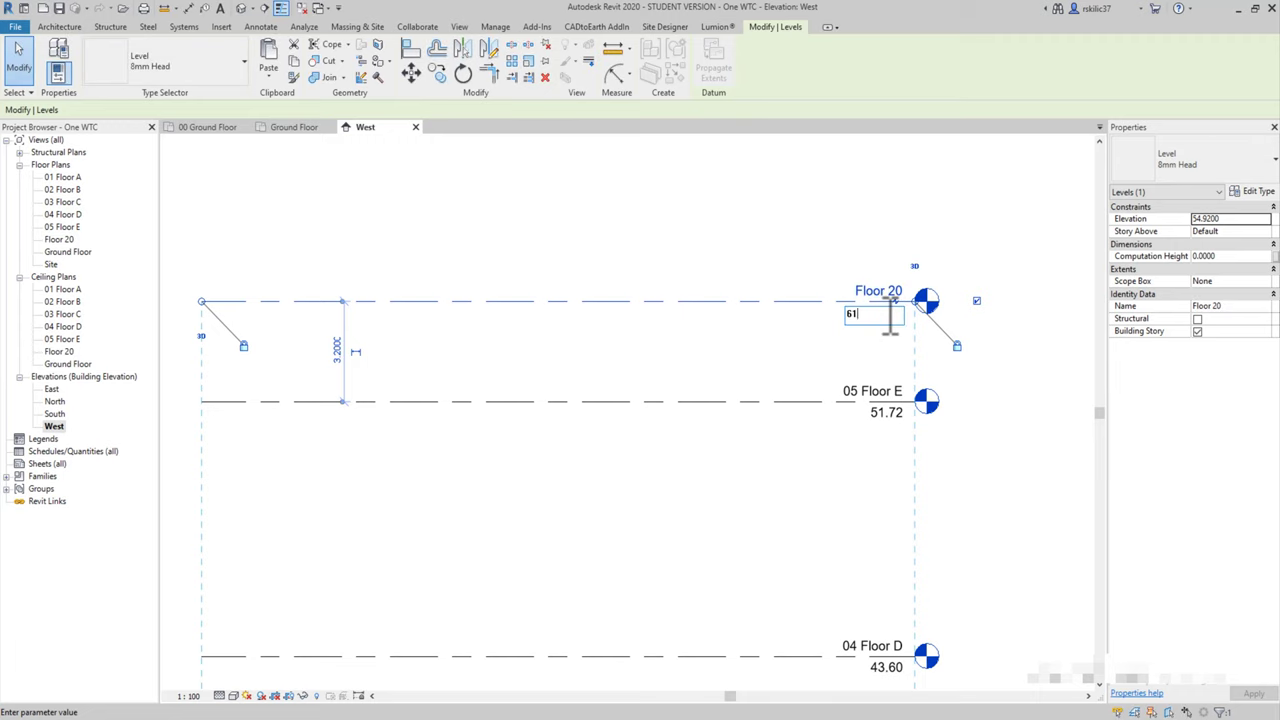
type(".06")
key("Return")
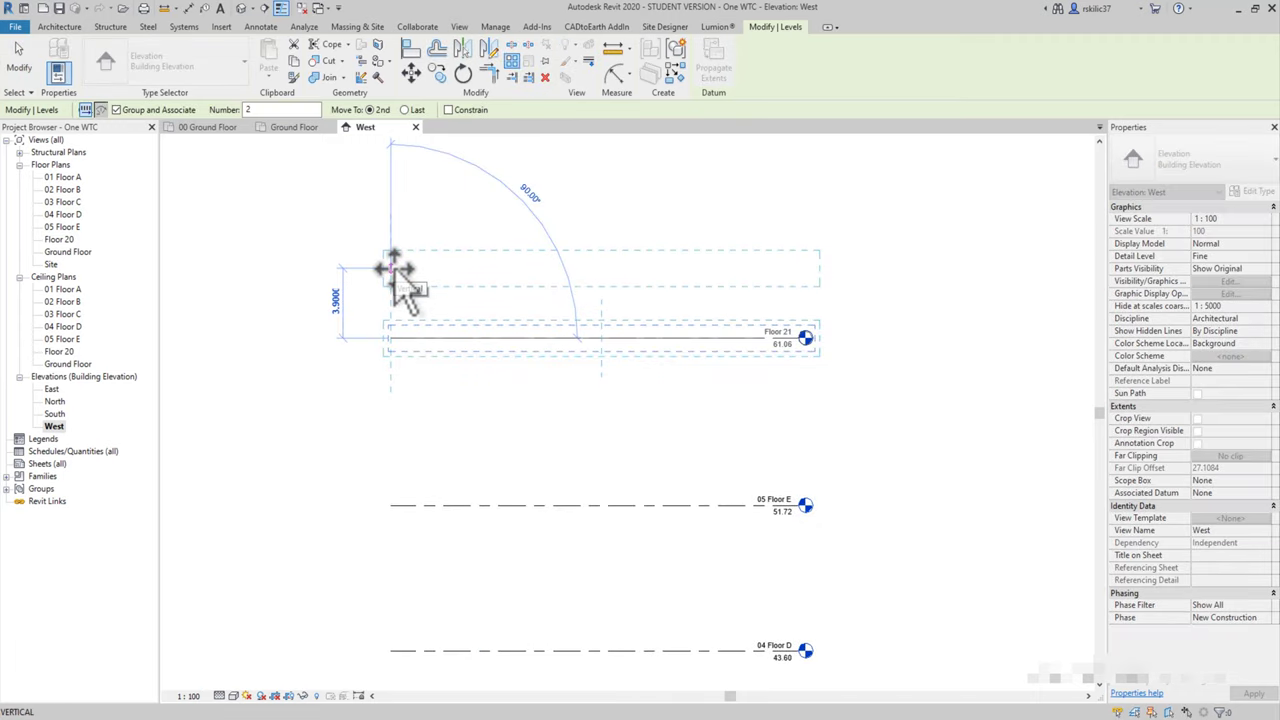
- Array the floor levels upward and draw the remaining levels, including Floor 90 and Floor 91
left_click(393, 268)
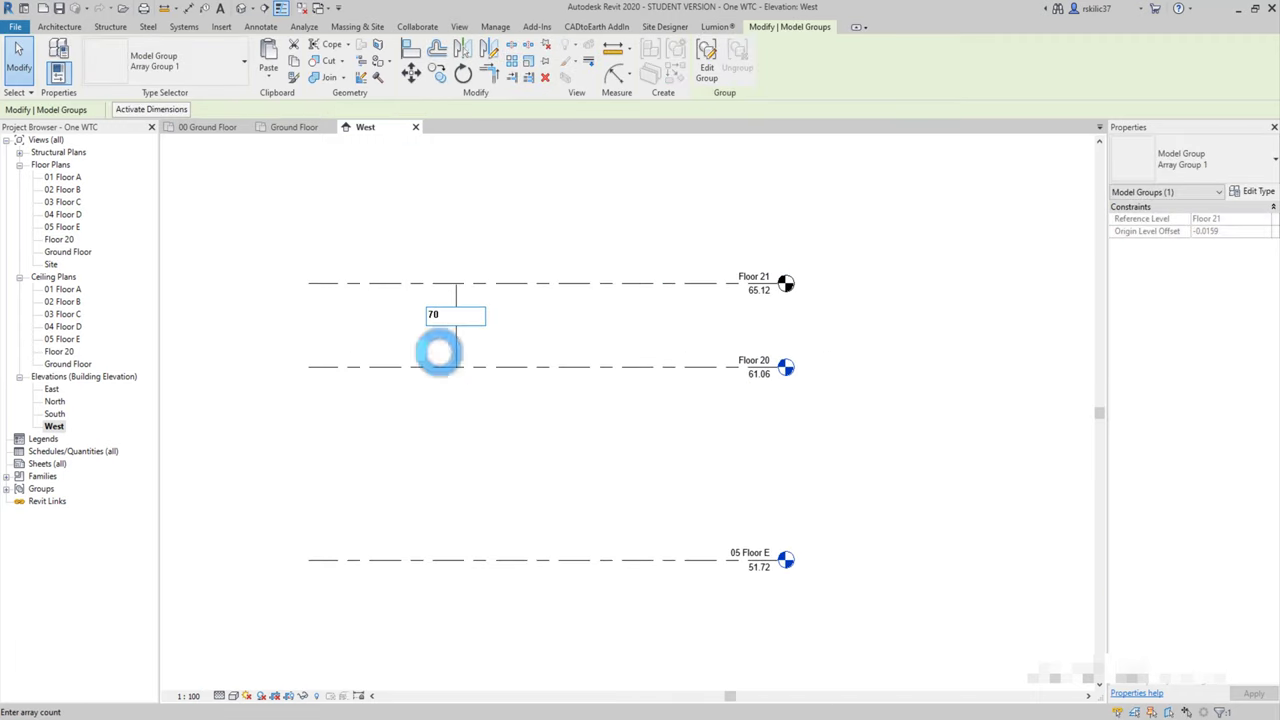
key("Escape")
key("l")
key("l")
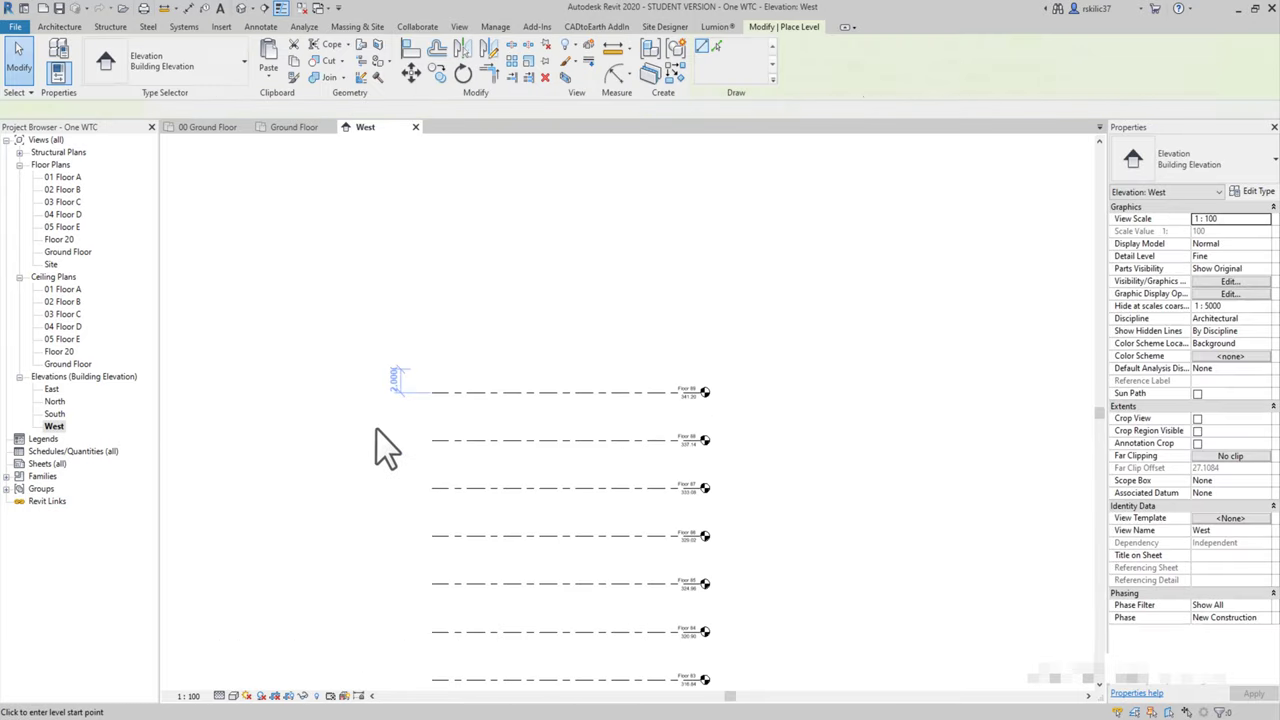
left_click(177, 343)
left_click(571, 330)
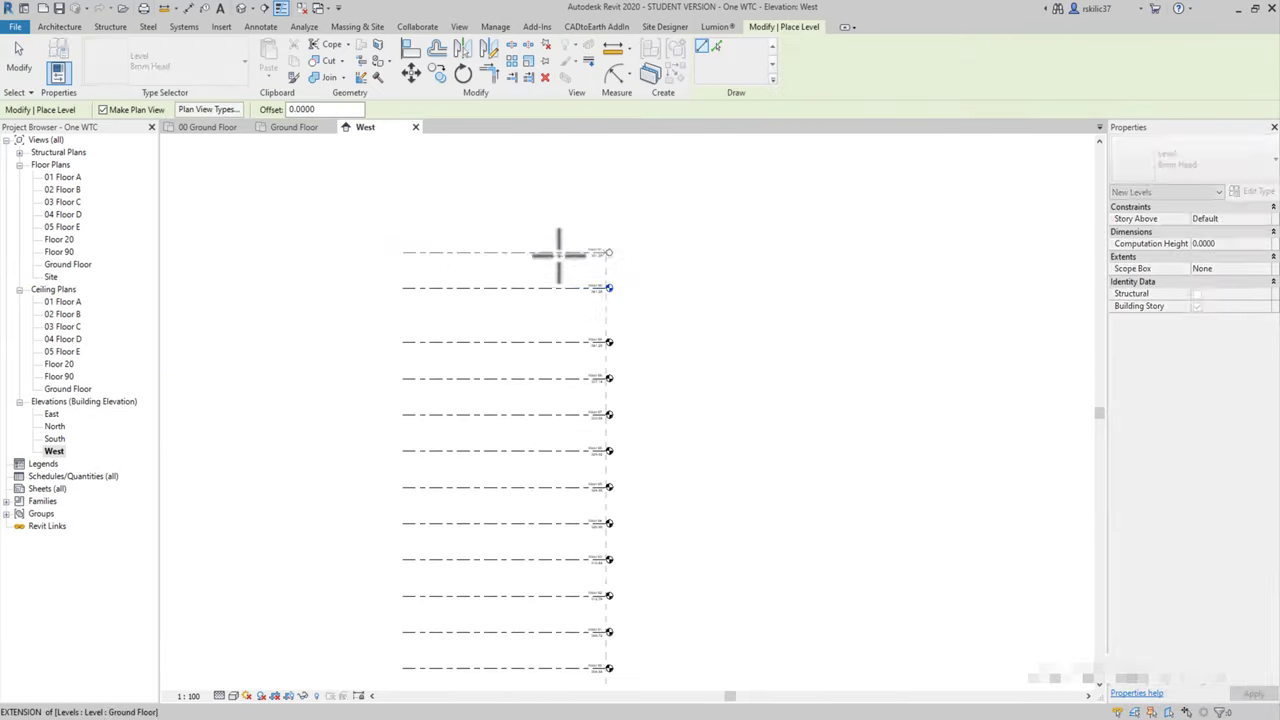
left_click(590, 256)
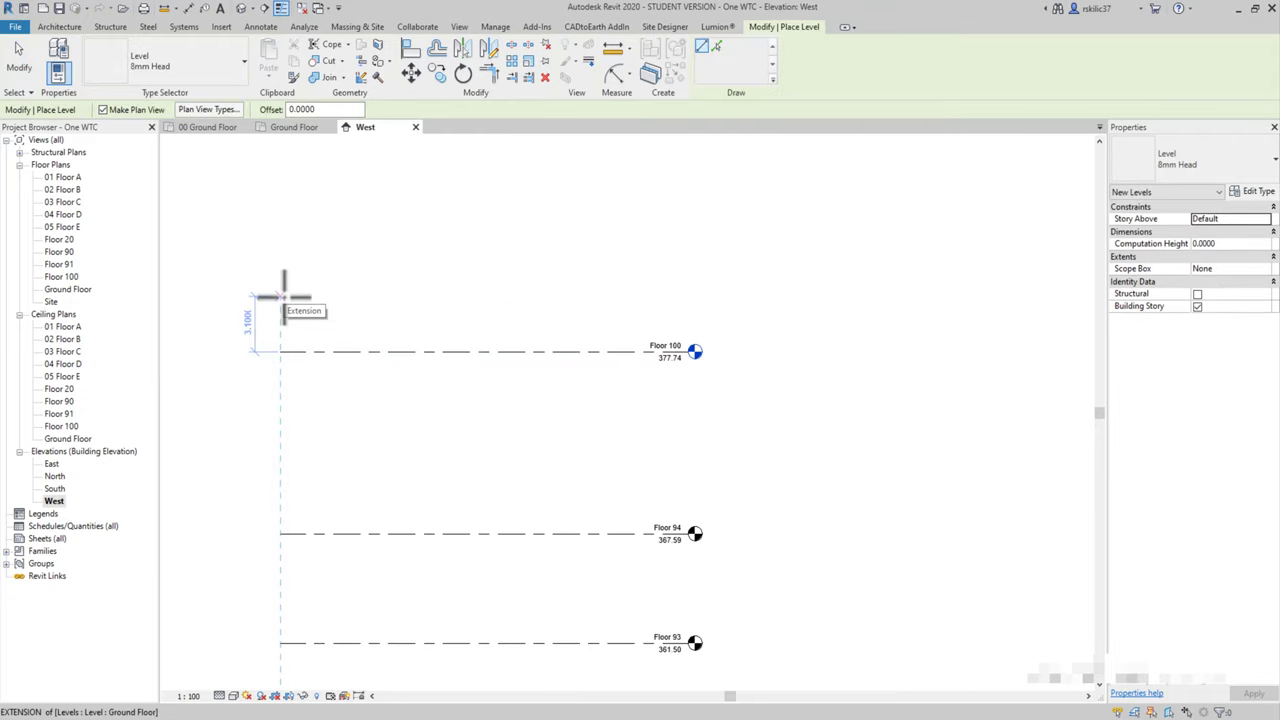
left_click(493, 303)
- Create floor plan views for the new levels and open the 00 Ground Floor plan
scroll(652, 258, "up", 5)
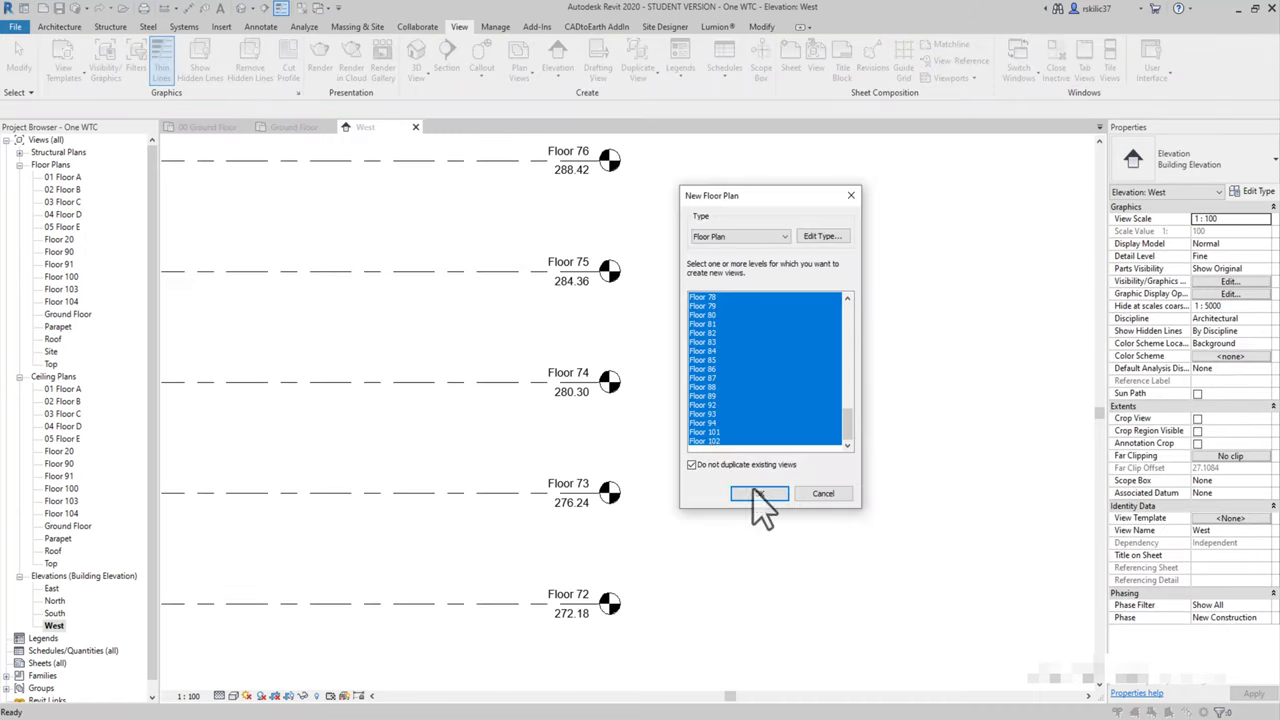
left_click(758, 494)
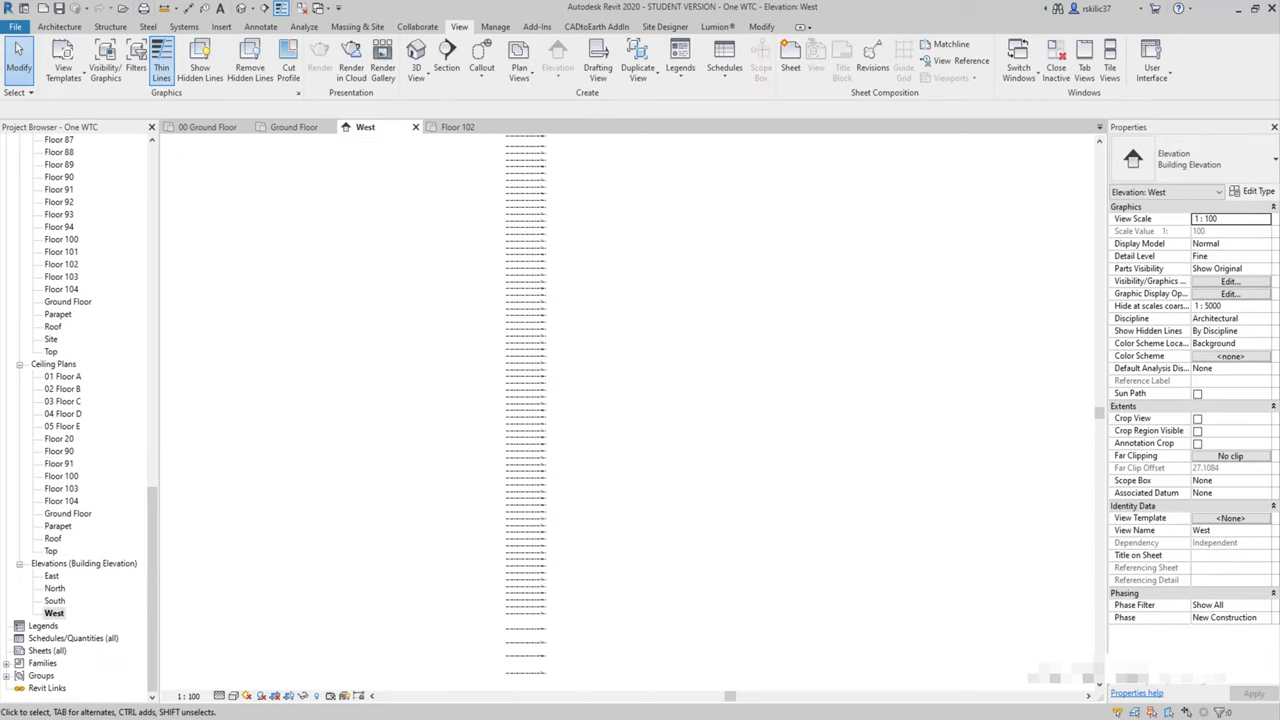
left_click(64, 477)
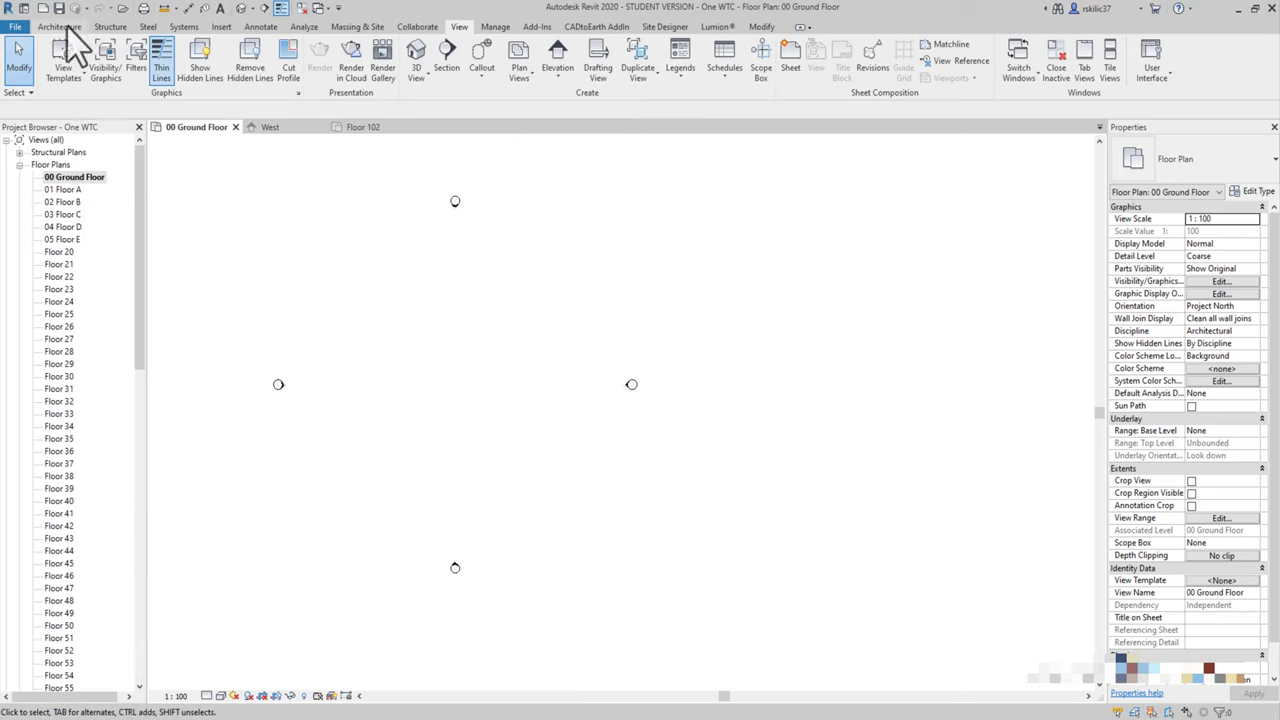
- Start a new in-place mass and sketch a rectangle of model lines
left_click(357, 26)
left_click(135, 60)
left_click(724, 416)
key("Return")
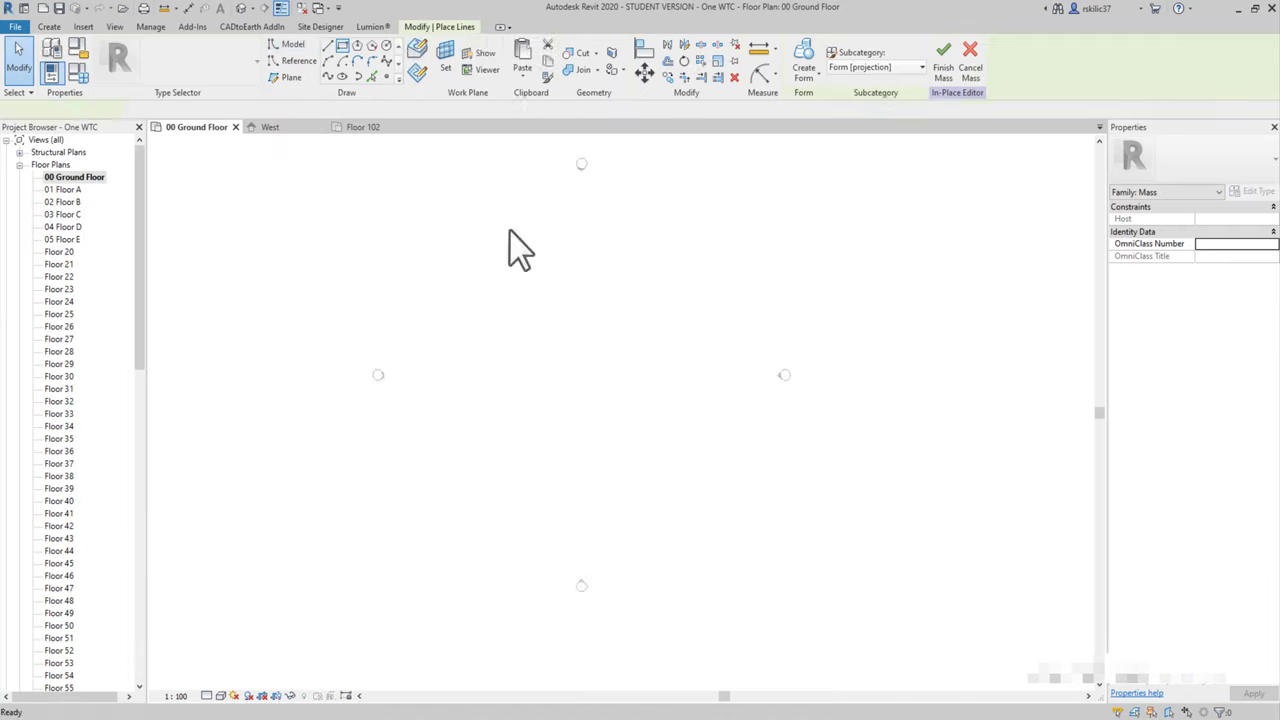
left_click(509, 327)
left_click(622, 436)
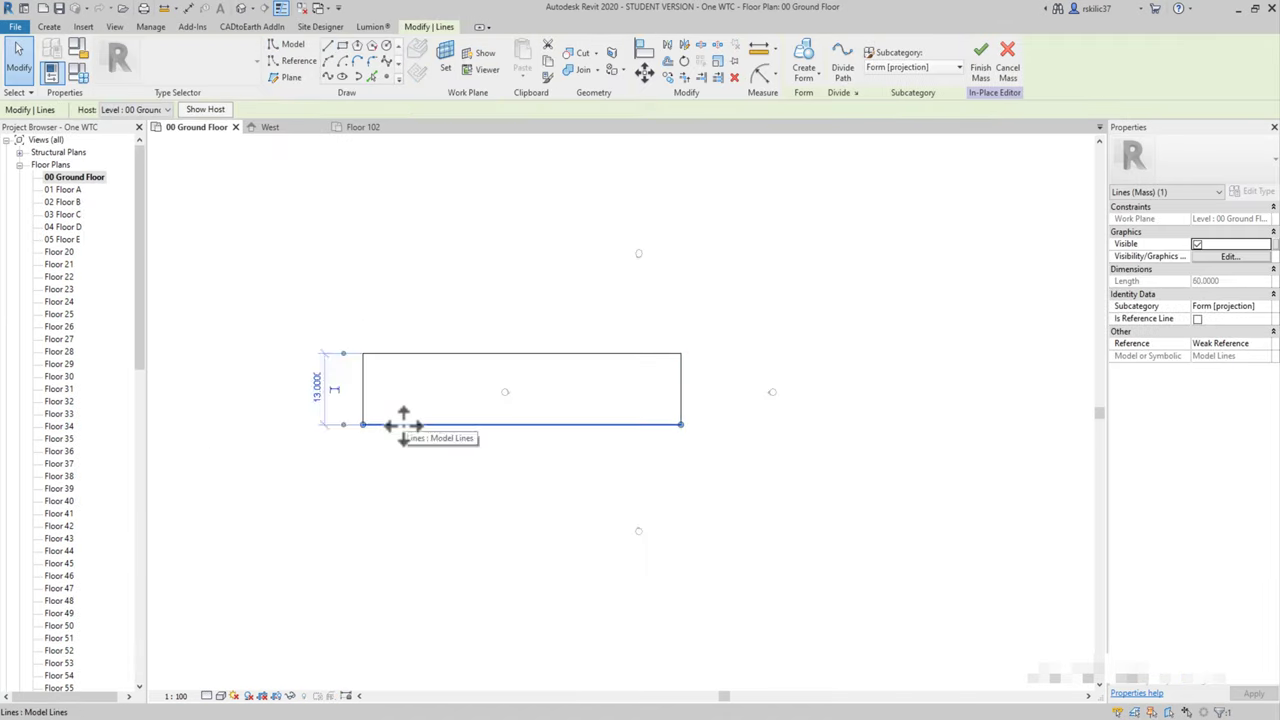
left_click(596, 512)
- Set the rectangle's bottom line to 62 and extrude it into a solid form
scroll(470, 280, "up", 2)
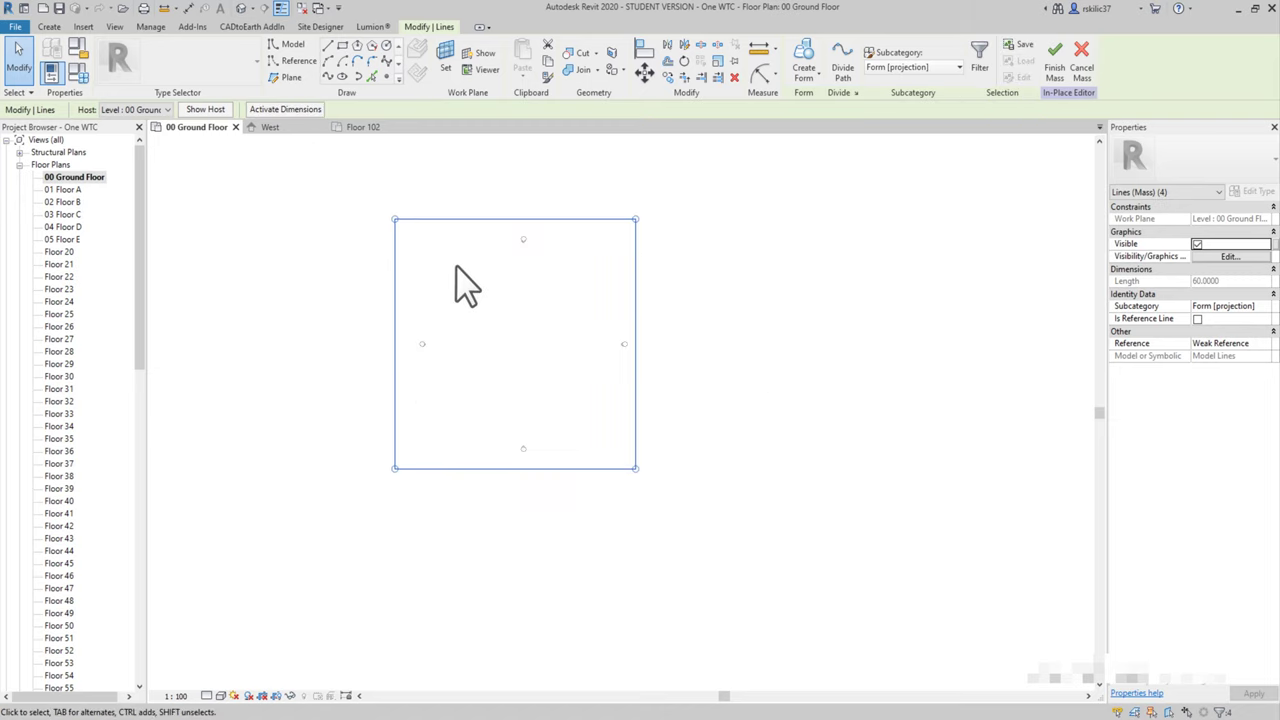
left_click(760, 350)
left_click(510, 468)
left_click(513, 502)
key("Return")
left_click(804, 64)
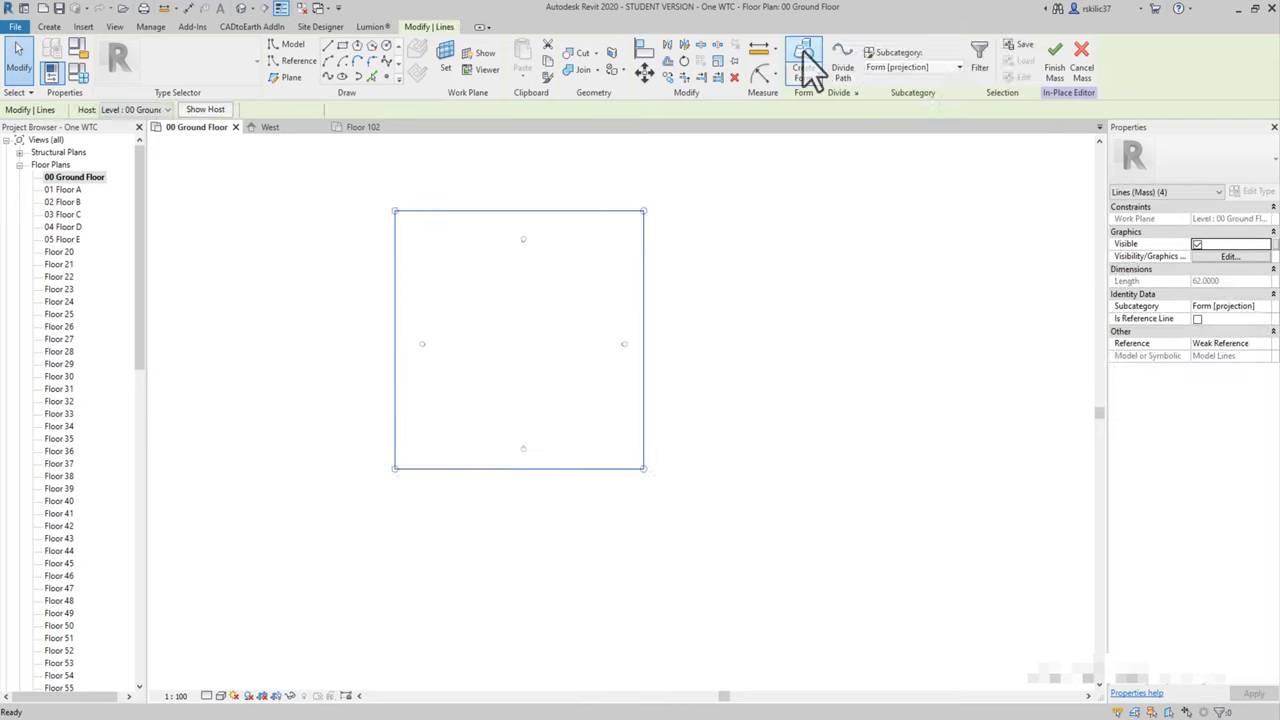
- Inspect the extruded mass in the 3D view, then open the Roof floor plan
left_click(241, 8)
left_click(663, 520)
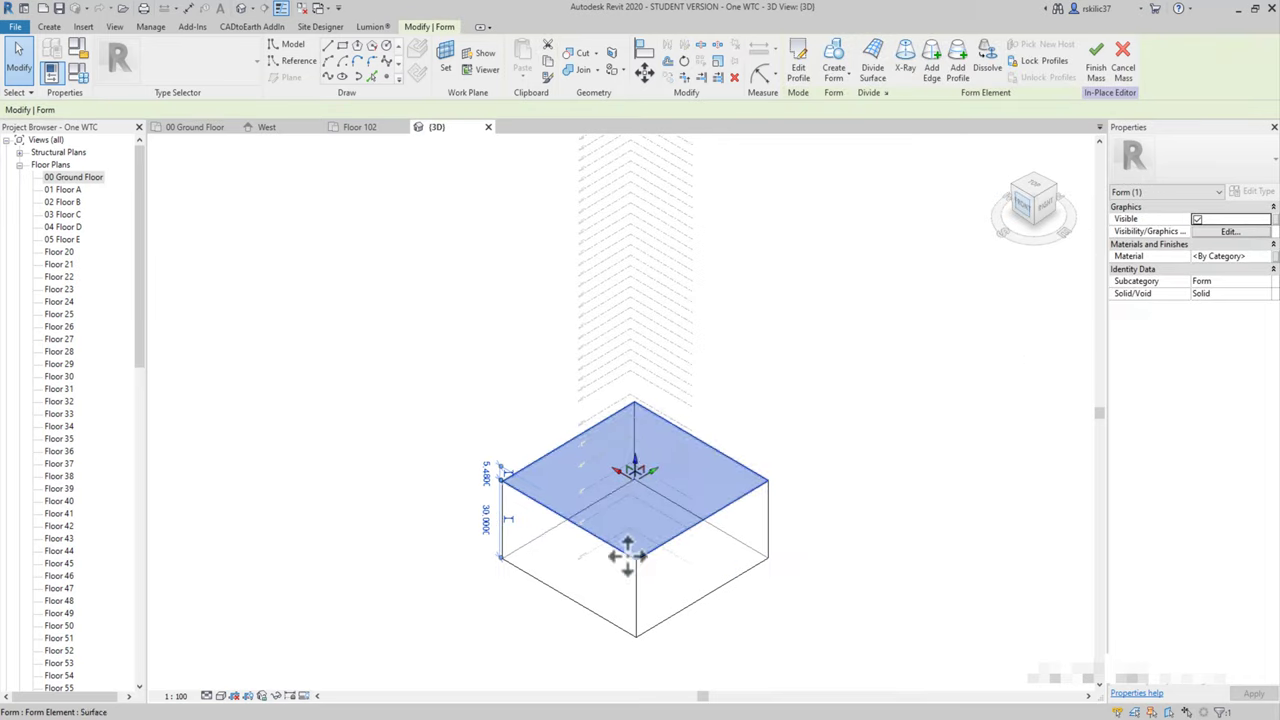
left_click_drag(1040, 200, 1030, 225)
scroll(650, 270, "up", 2)
scroll(629, 309, "down", 4)
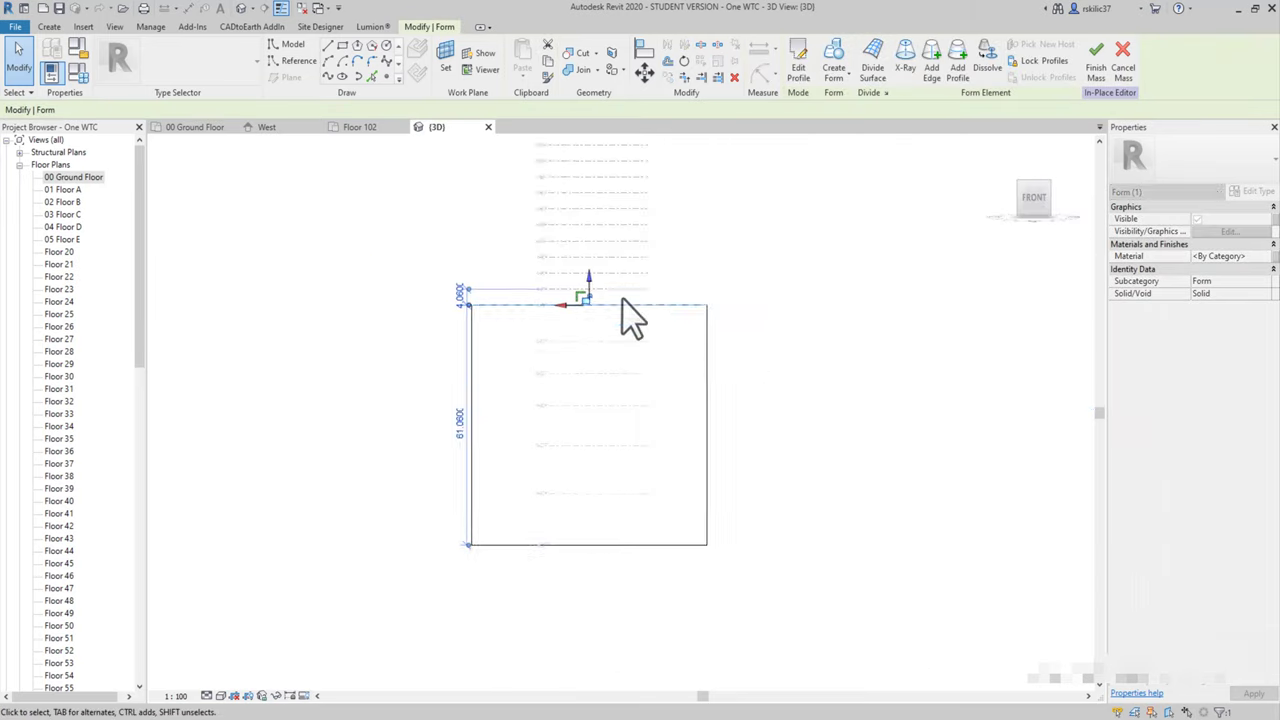
key("Escape")
middle_click_drag(629, 309, 814, 263, "shift")
scroll(108, 415, "down", 4)
scroll(108, 415, "down", 10)
double_click(53, 488)
middle_click_drag(420, 300, 475, 262, "shift")
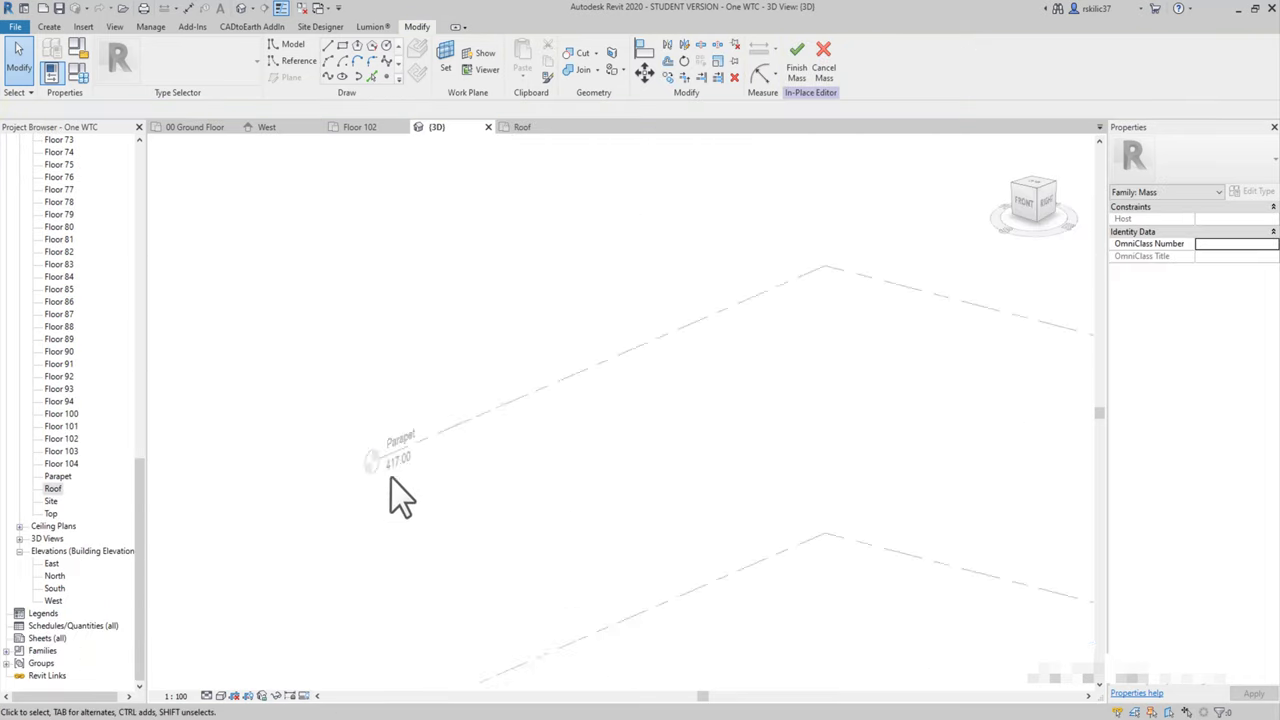
- Draw a rotated square at Roof level and loft a solid form from the base square
scroll(440, 600, "up", 5)
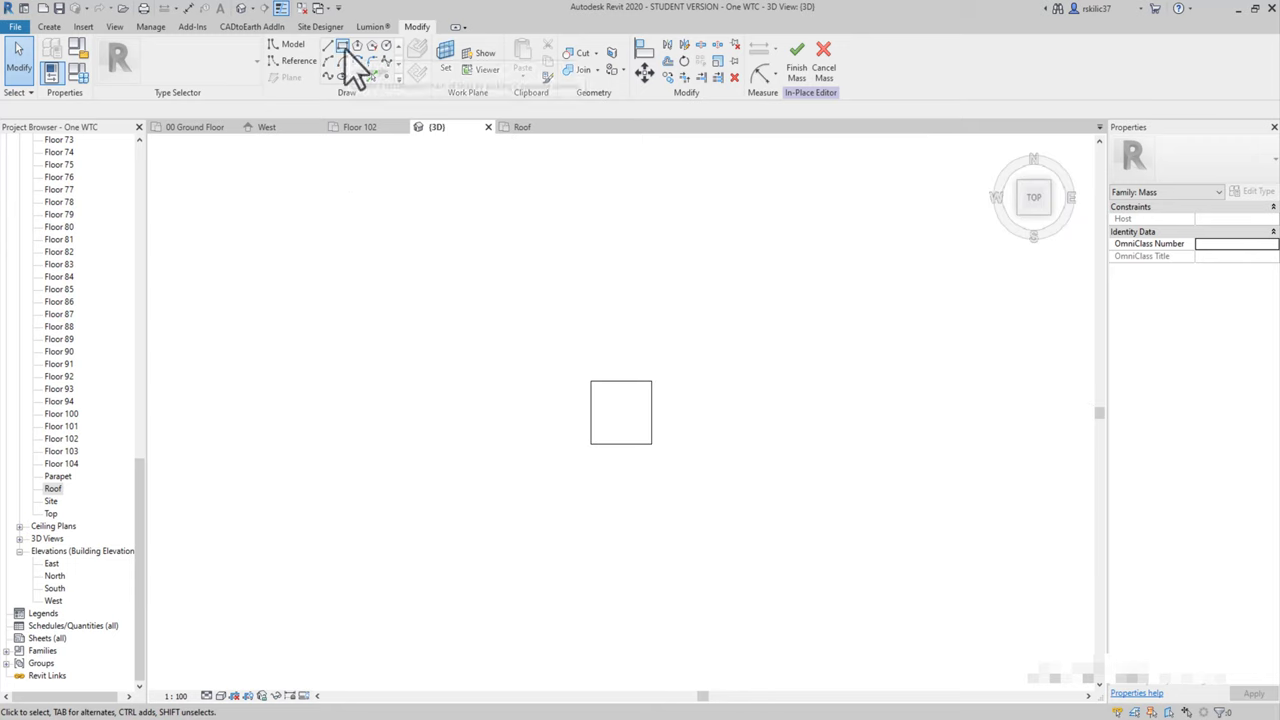
left_click(344, 46)
left_click(620, 434)
left_click(549, 366)
left_click(241, 8)
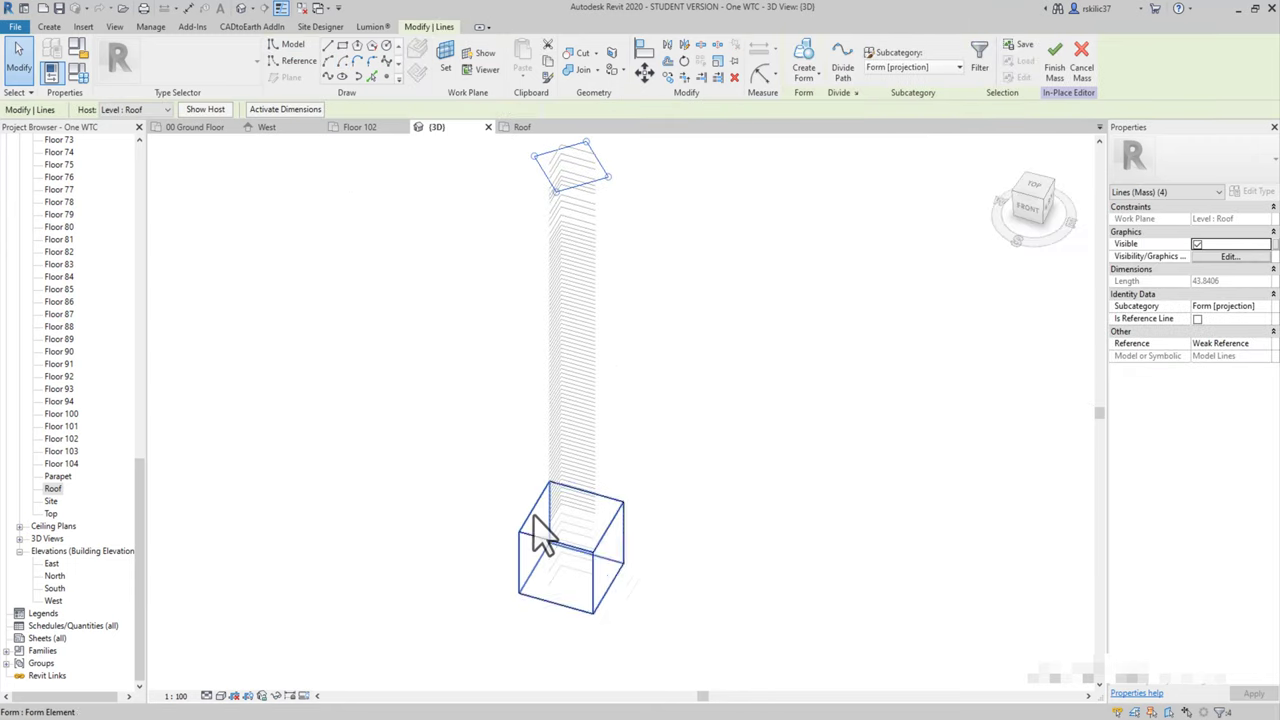
left_click(535, 560, "ctrl")
left_click(803, 67)
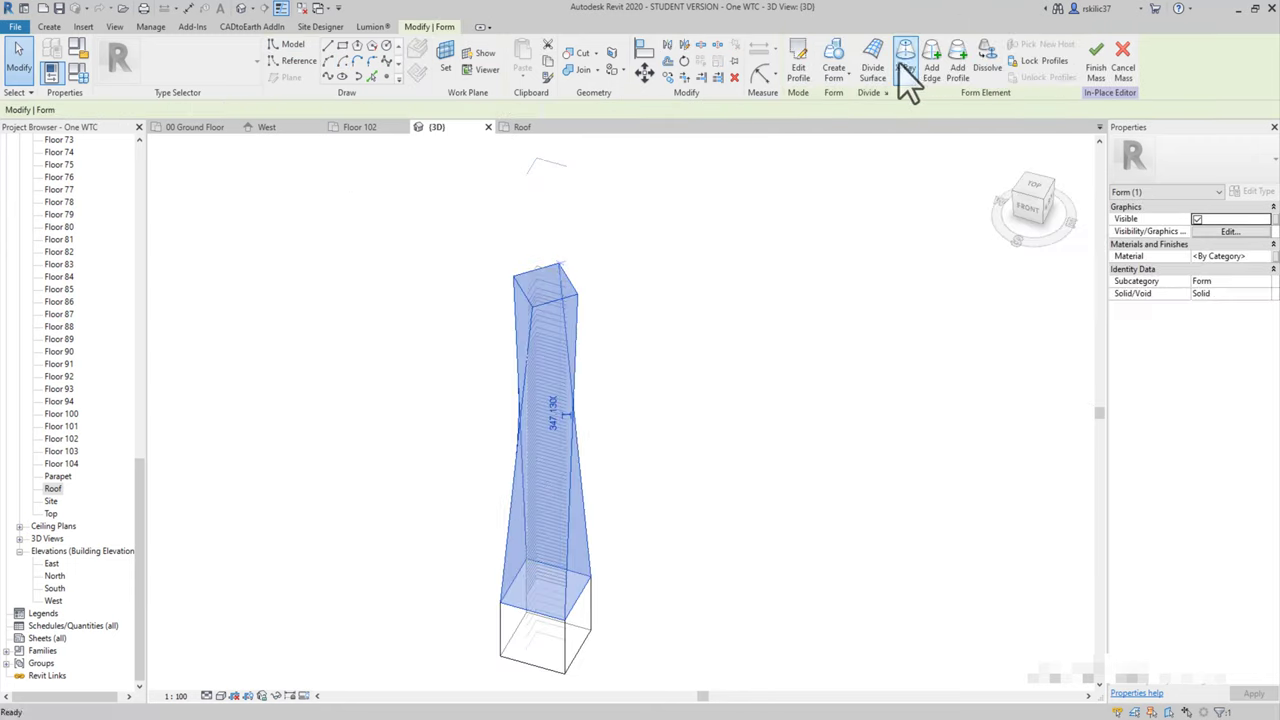
- Orbit around the tapered tower, then finish the mass
middle_click_drag(551, 279, 522, 508, "shift")
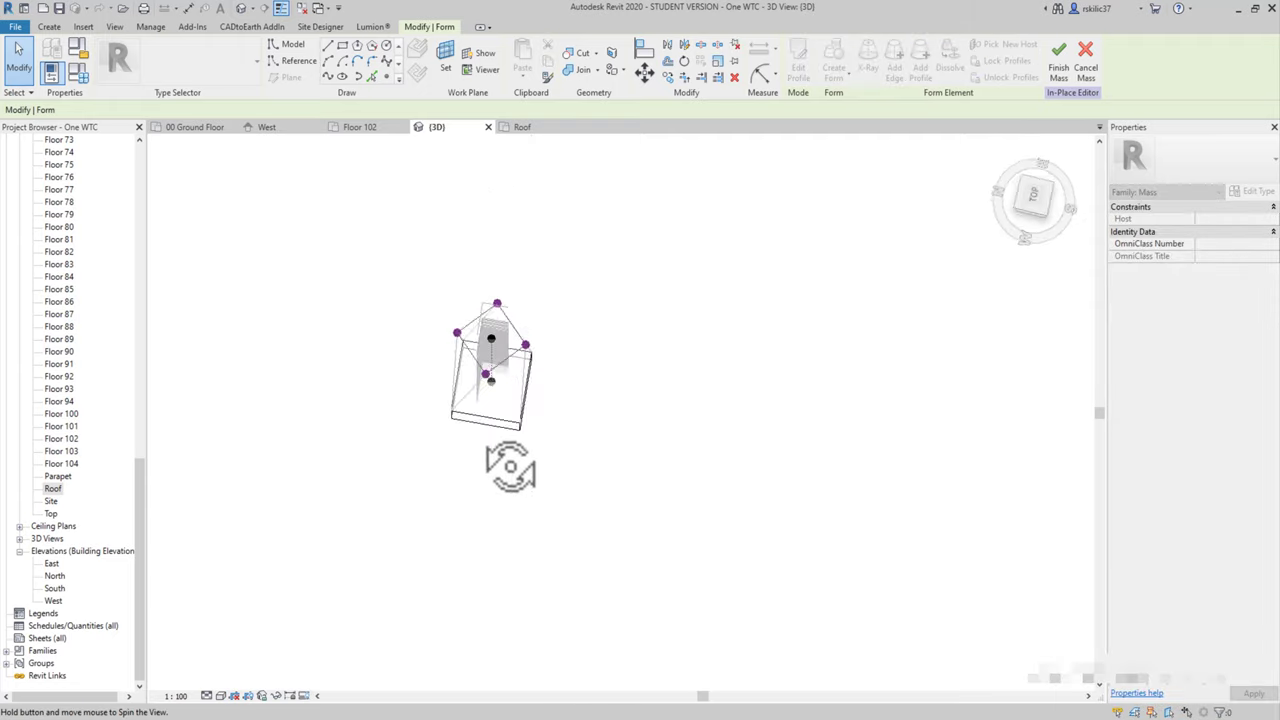
mouse_move(510, 467)
middle_mouse_down("shift")
mouse_move(480, 286)
mouse_move(580, 467)
middle_mouse_up("shift")
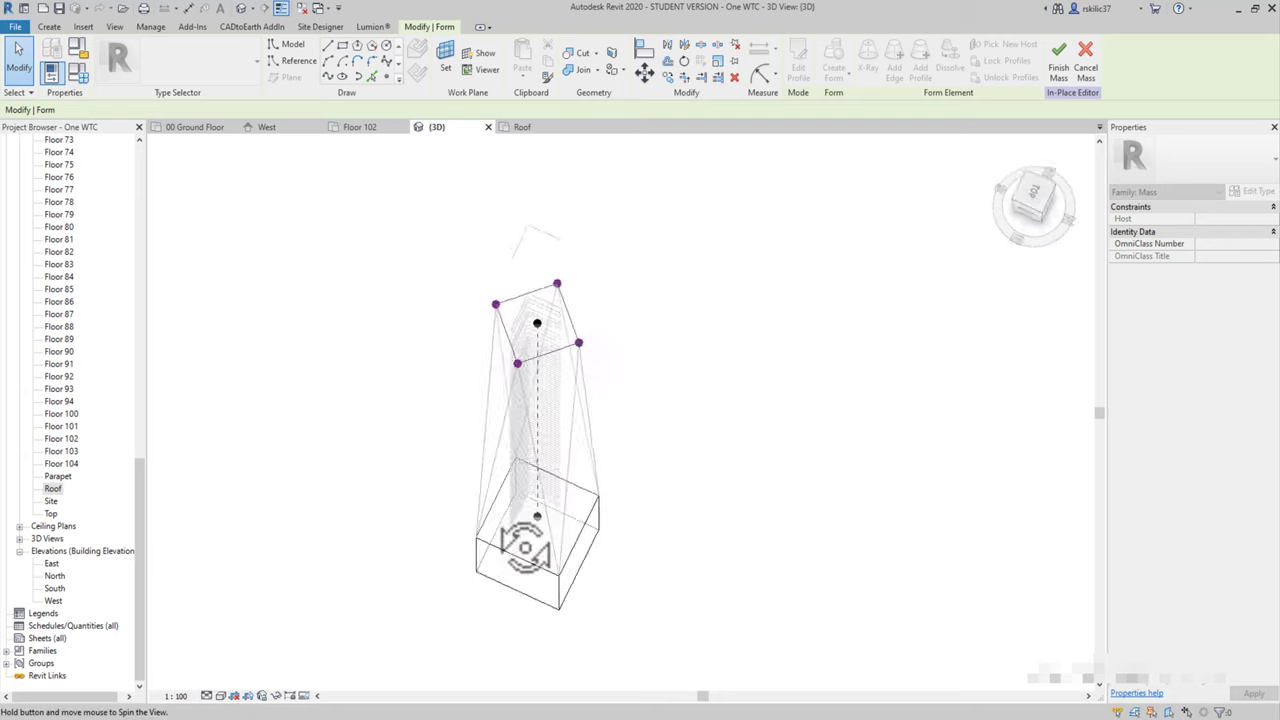
middle_click_drag(285, 630, 700, 400, "shift")
left_click(1012, 215)
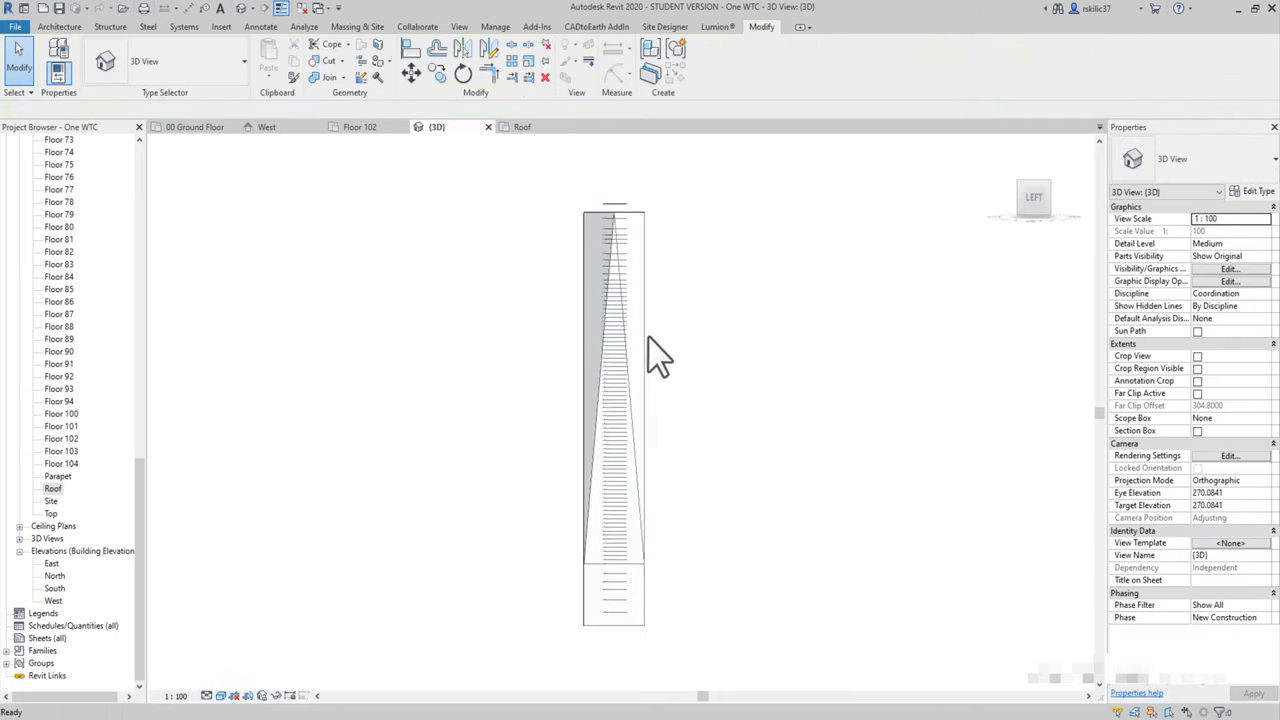
- Add mass floors and floor slabs using a duplicated Generic 500mm floor type
middle_click_drag(848, 352, 565, 240, "shift")
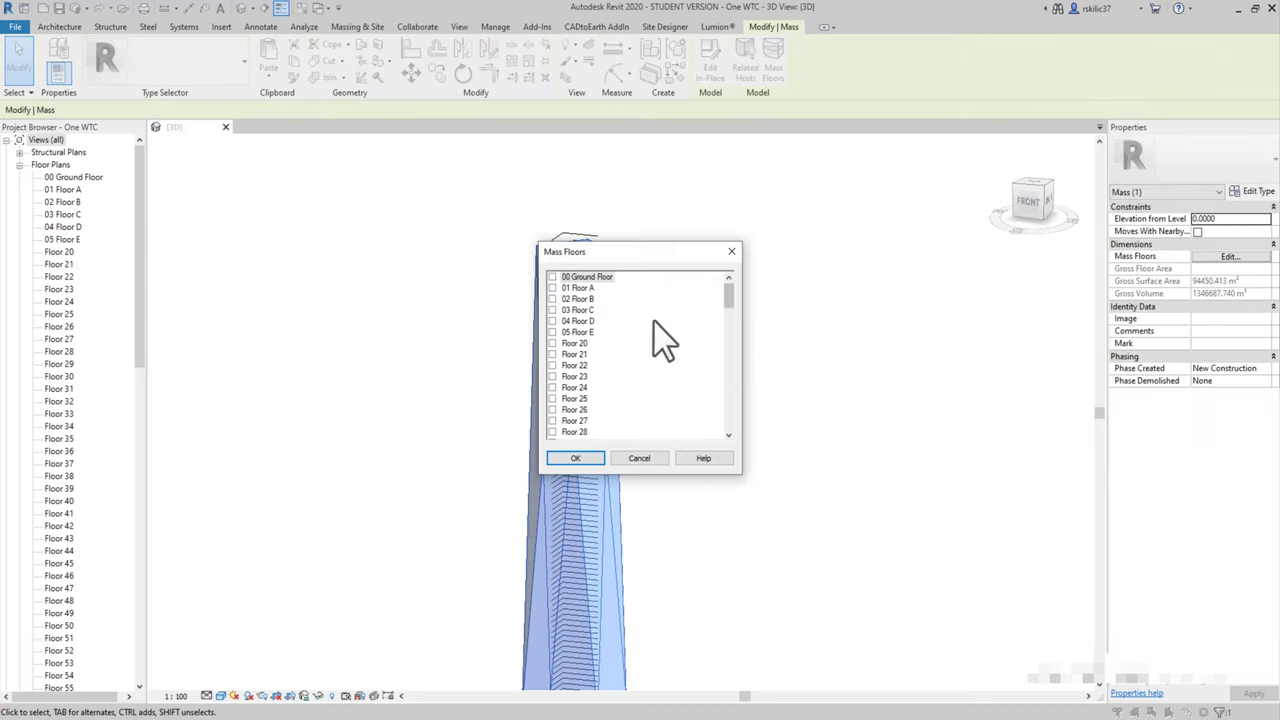
left_click(585, 458)
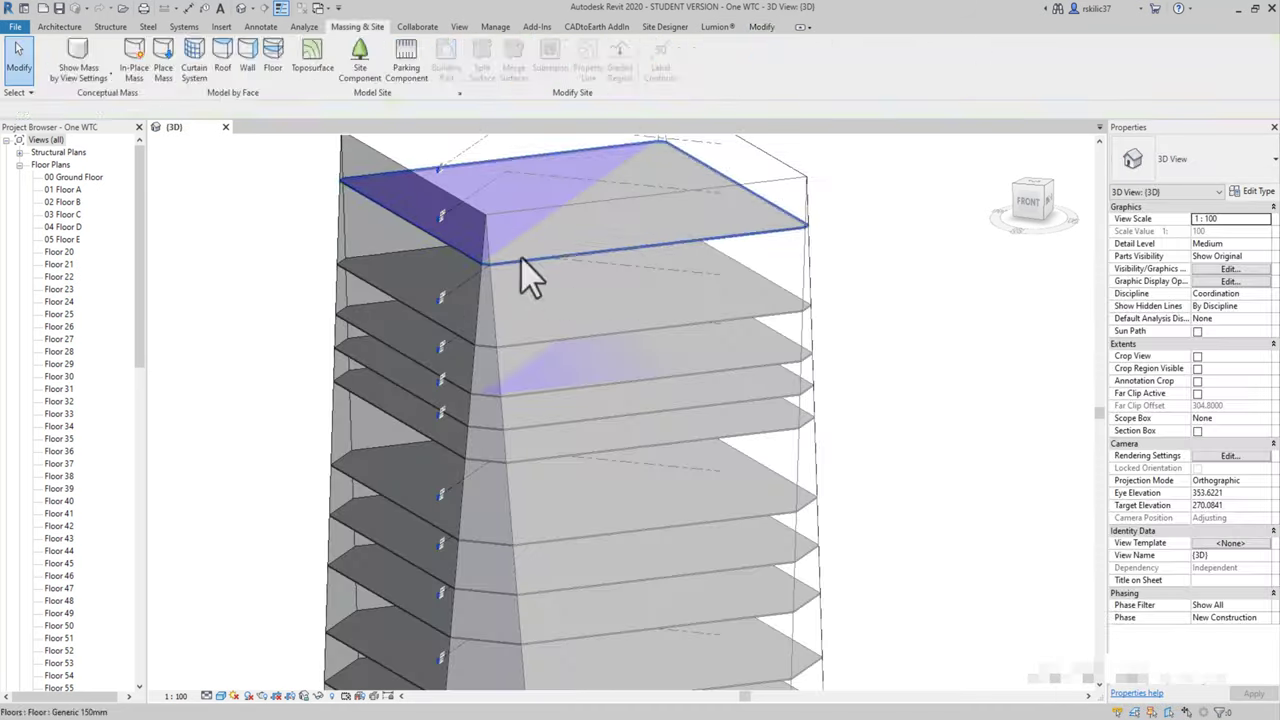
left_click(452, 97)
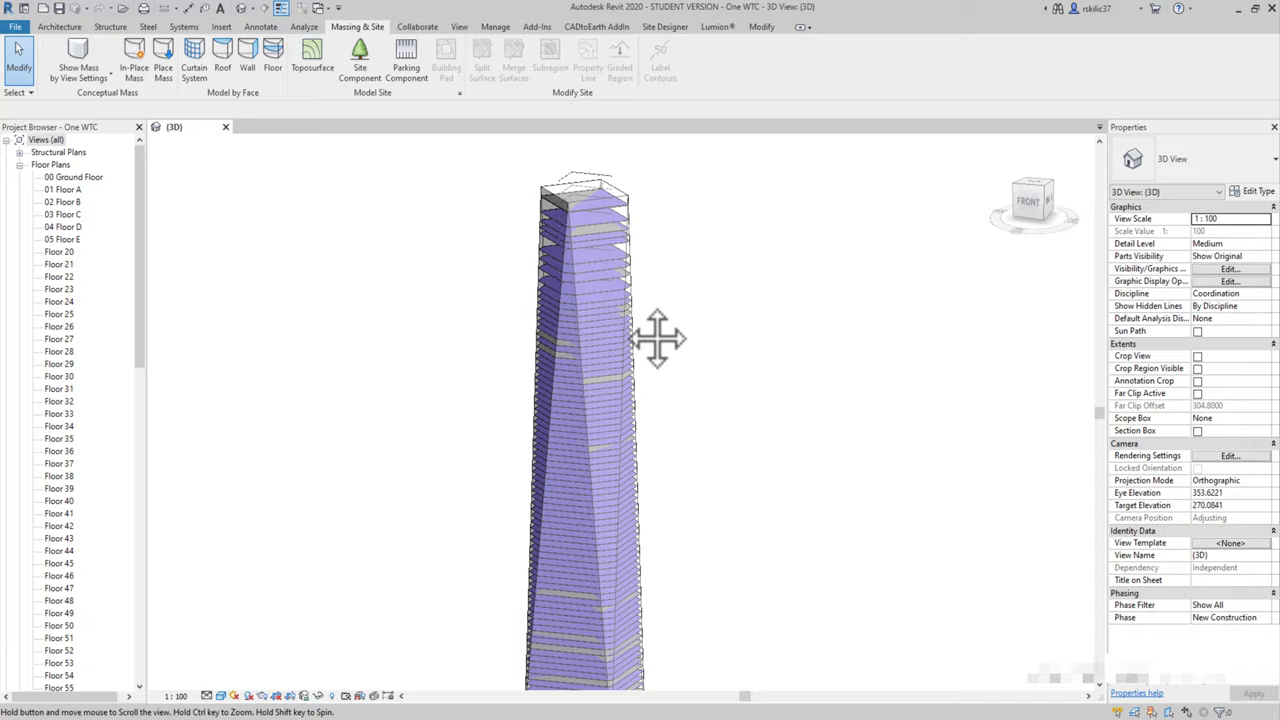
mouse_move(743, 337)
middle_mouse_down("shift")
mouse_move(686, 309)
mouse_move(809, 314)
middle_mouse_up("shift")
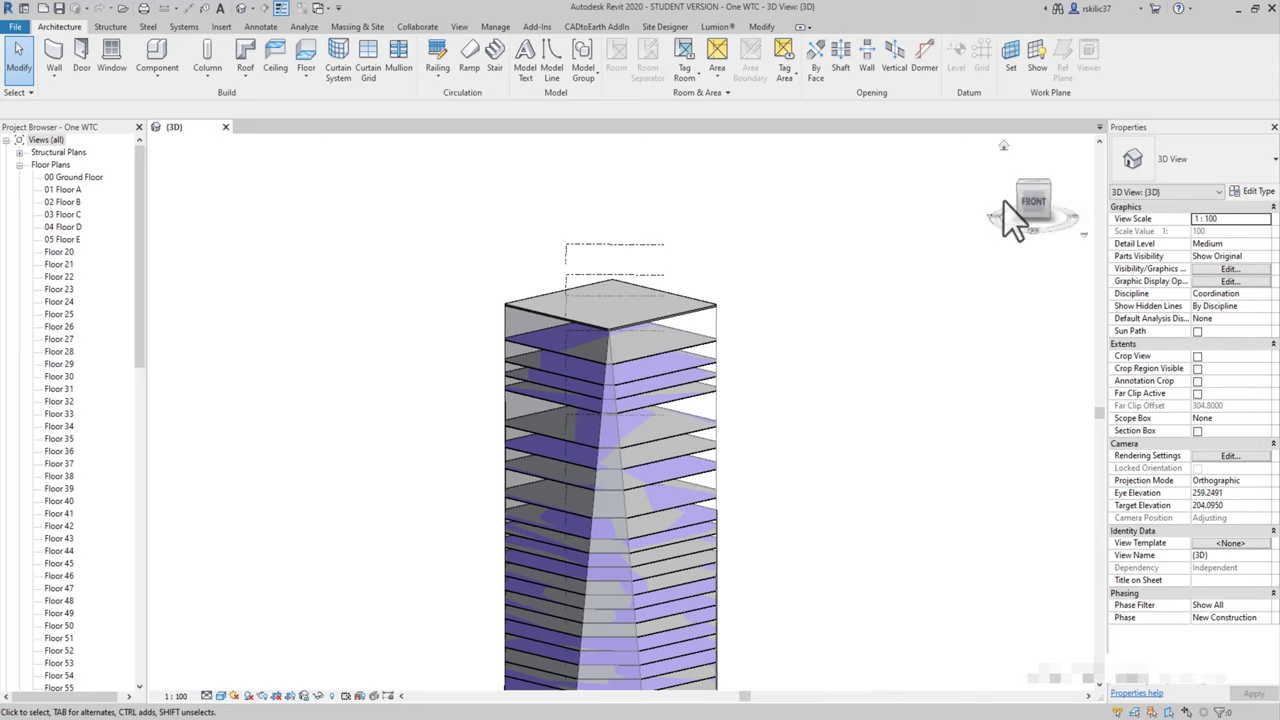
scroll(70, 500, "down", 10)
- Open the North, West and Site views and select the tower mass in the site plan
double_click(54, 575)
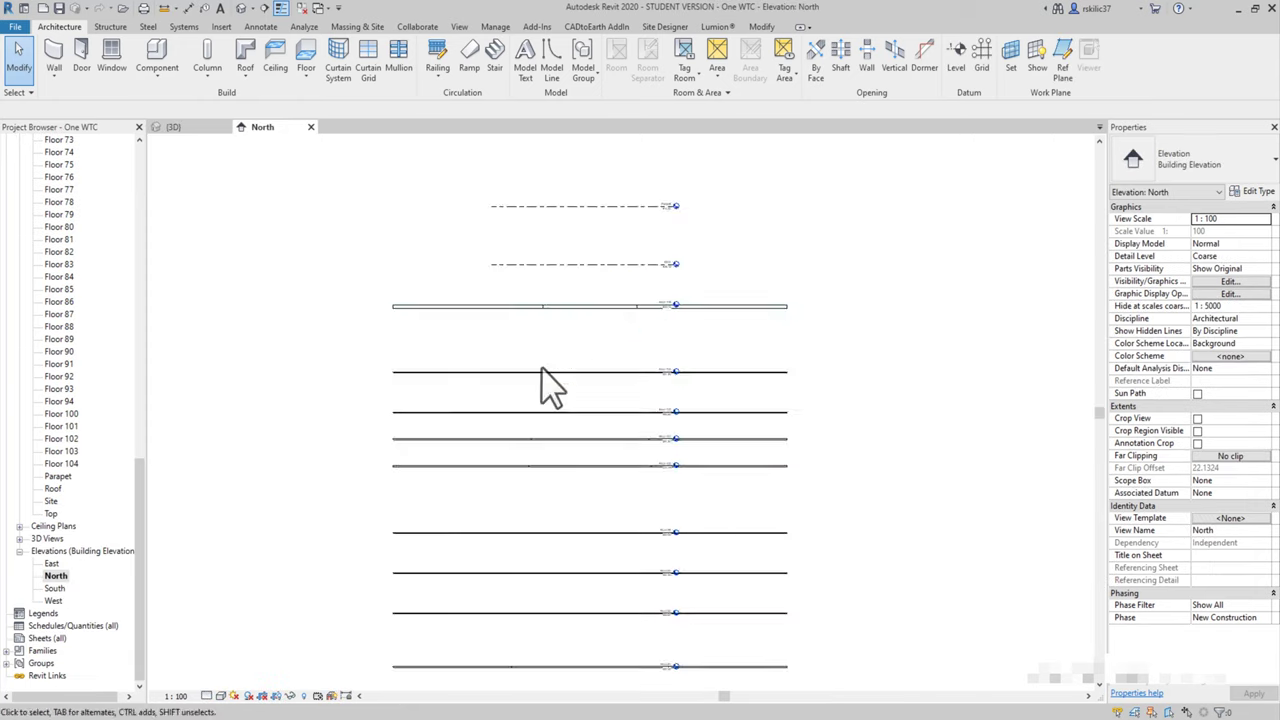
double_click(54, 600)
double_click(51, 500)
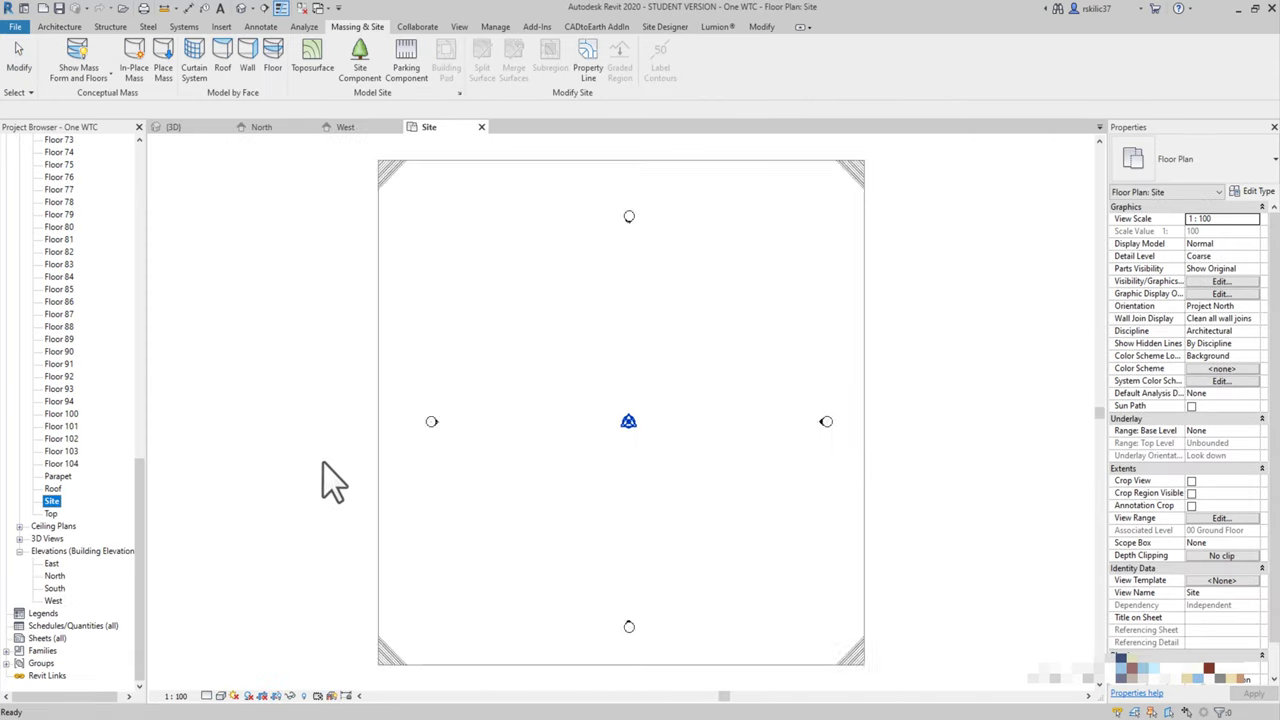
left_click_drag(574, 371, 786, 594)
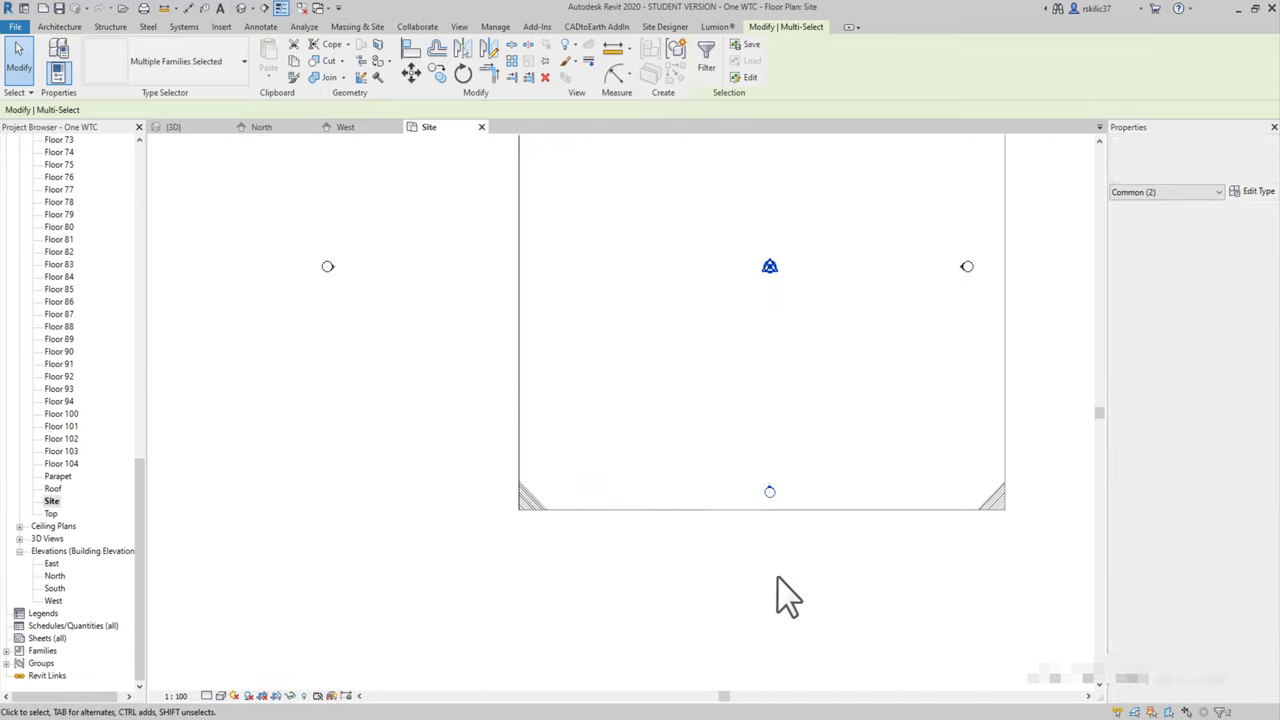
scroll(918, 413, "down", 2)
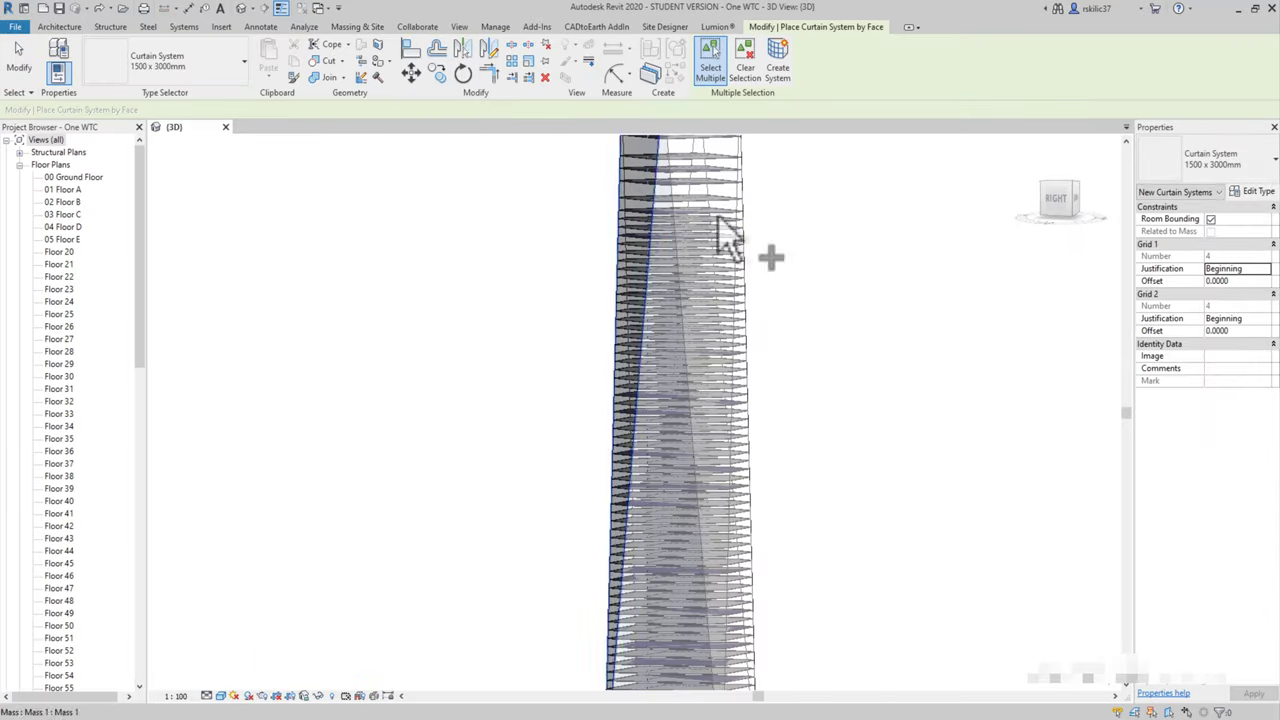
- Start the curtain system and set the Grid 1 number to 8 in Properties
left_click(748, 612)
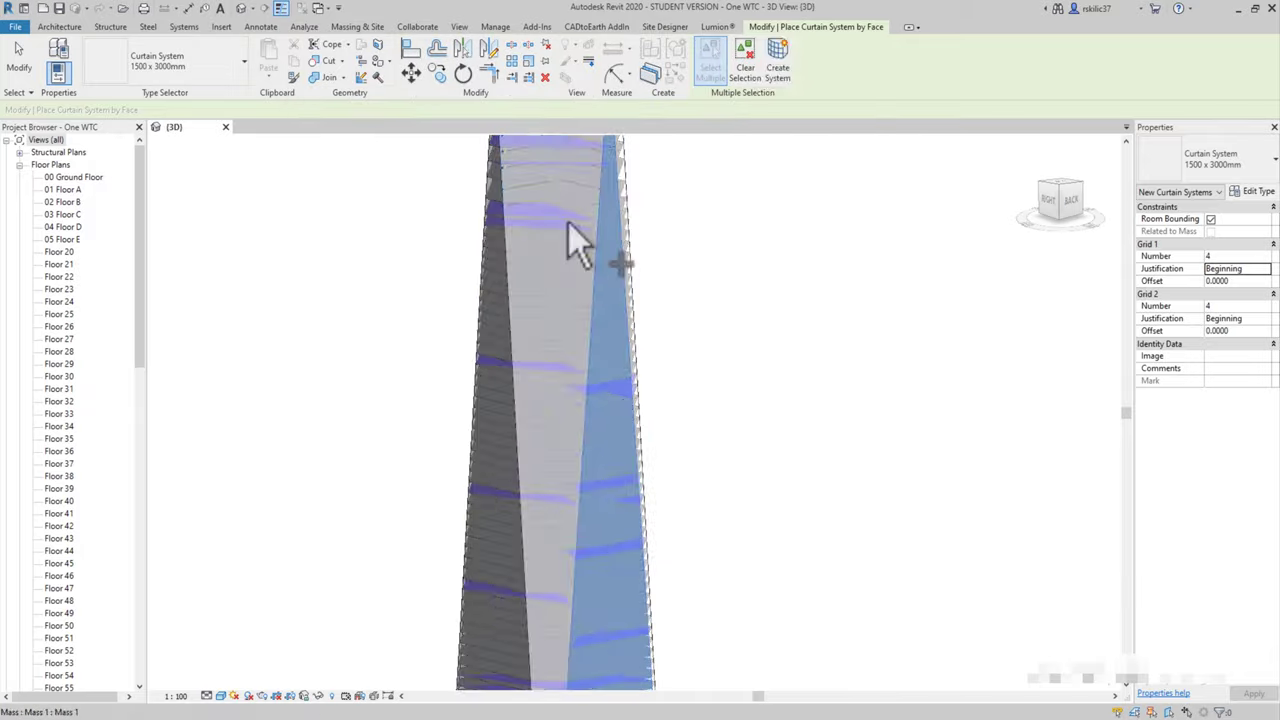
scroll(750, 340, "down", 2)
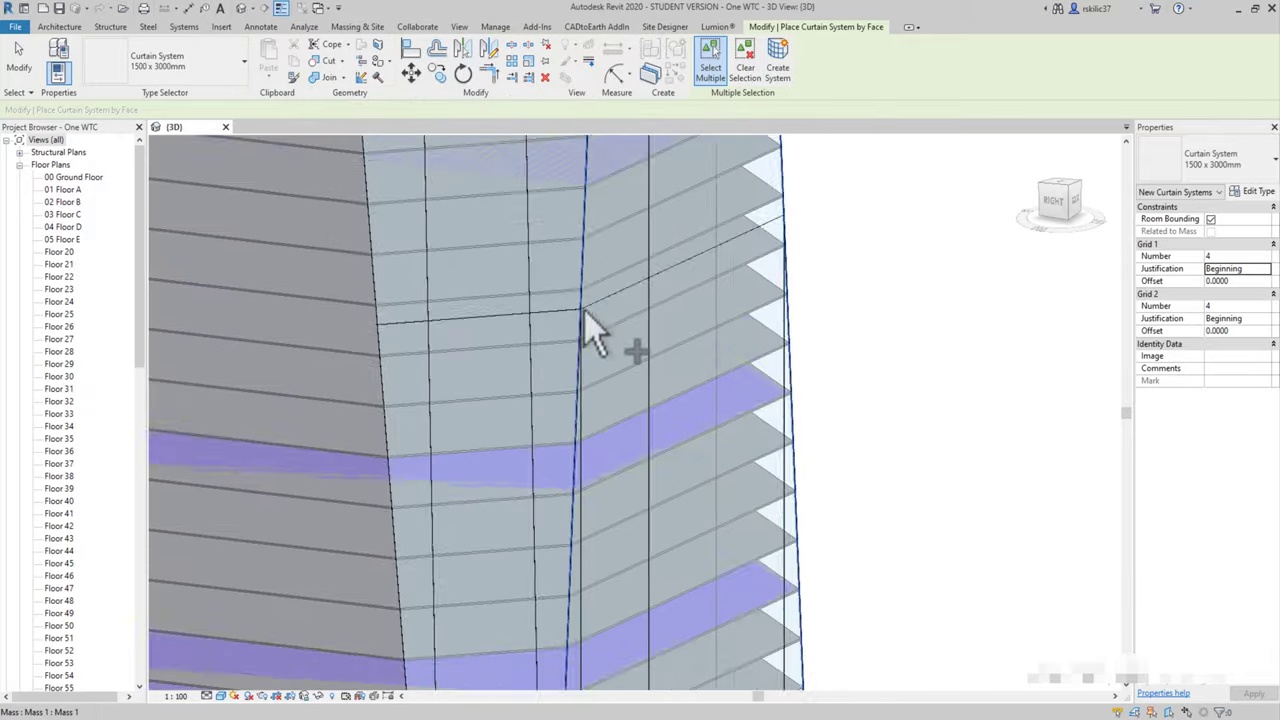
scroll(586, 329, "down", 2)
scroll(634, 594, "up", 2)
mouse_move(680, 380)
middle_mouse_down()
mouse_move(637, 360)
mouse_move(586, 257)
mouse_move(586, 277)
mouse_move(637, 177)
mouse_move(608, 366)
middle_mouse_up()
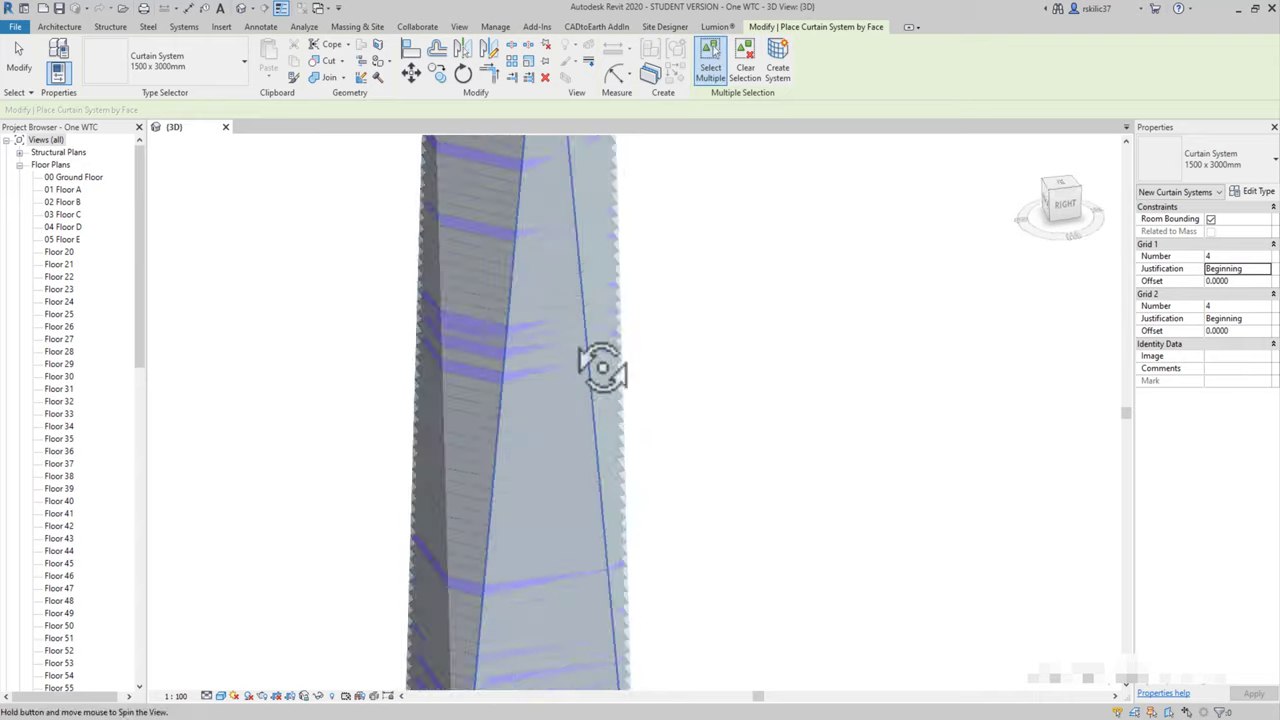
scroll(595, 473, "up", 3)
left_click(1237, 256)
type("8")
left_click(1237, 306)
scroll(791, 475, "down", 3)
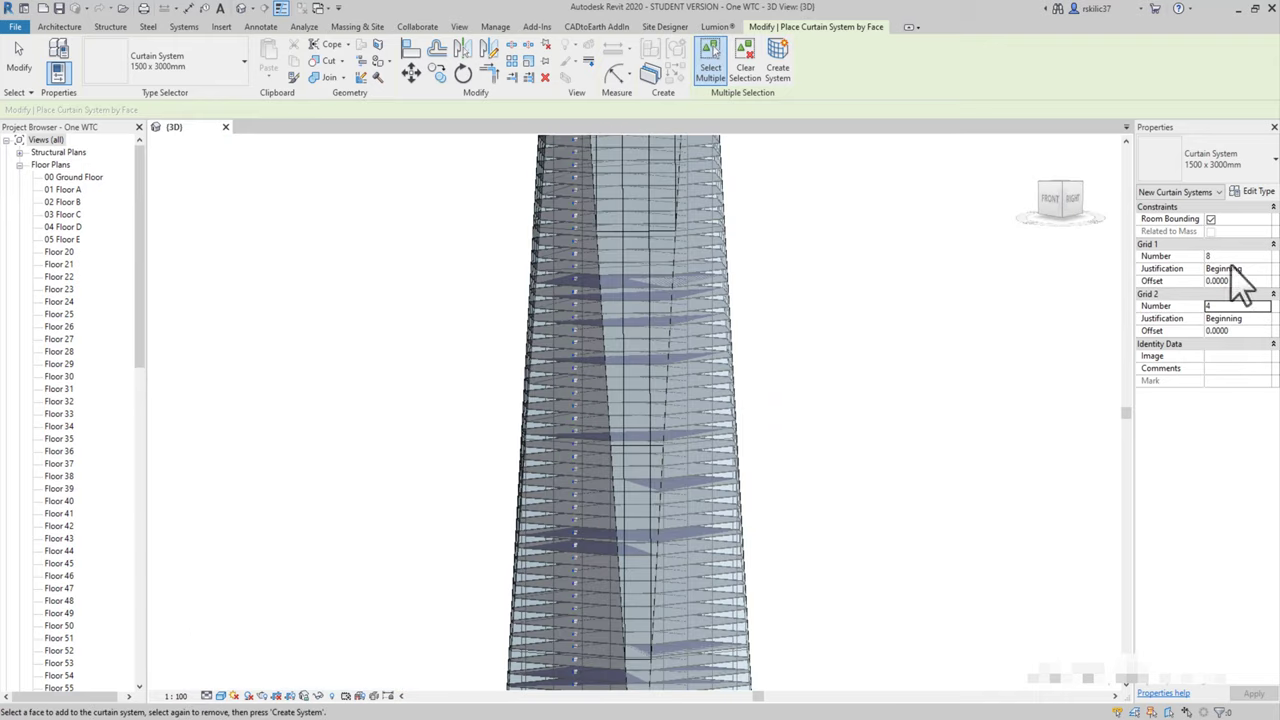
- Snap to the front view and zoom around the tower facade
left_click(1060, 198)
scroll(677, 460, "up", 5)
scroll(667, 438, "down", 5)
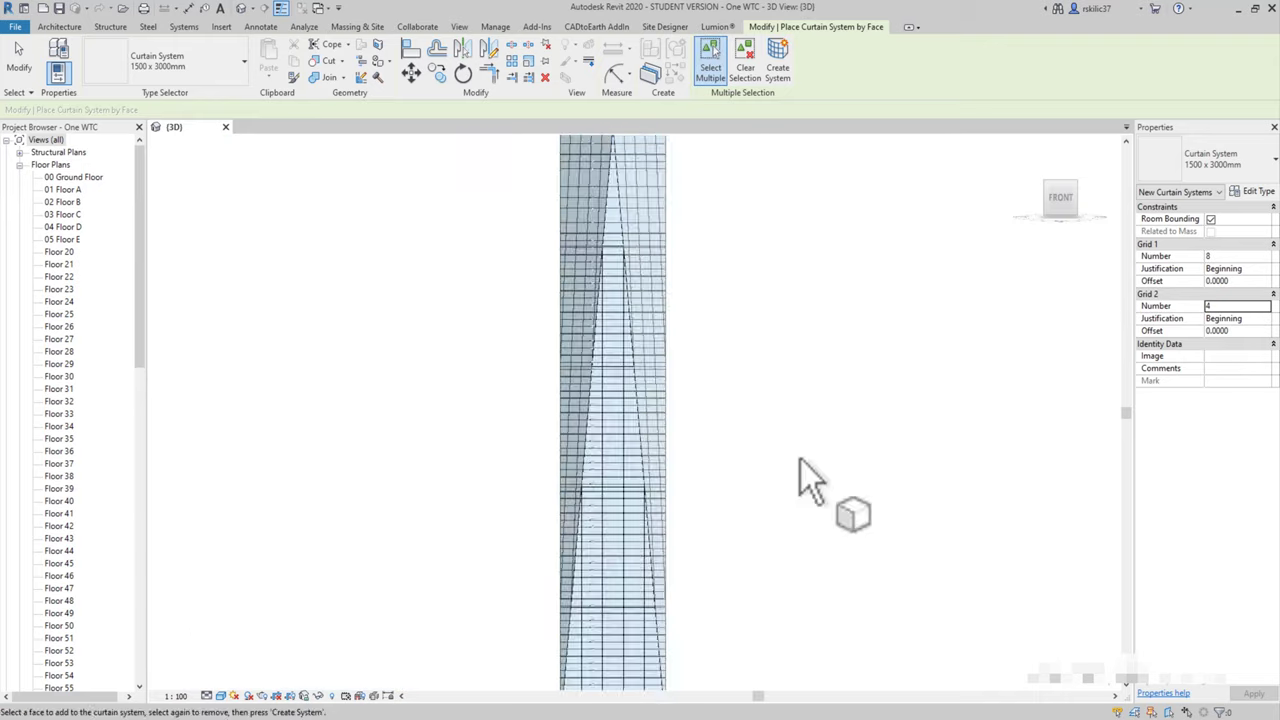
scroll(612, 505, "up", 2)
scroll(612, 505, "up", 2)
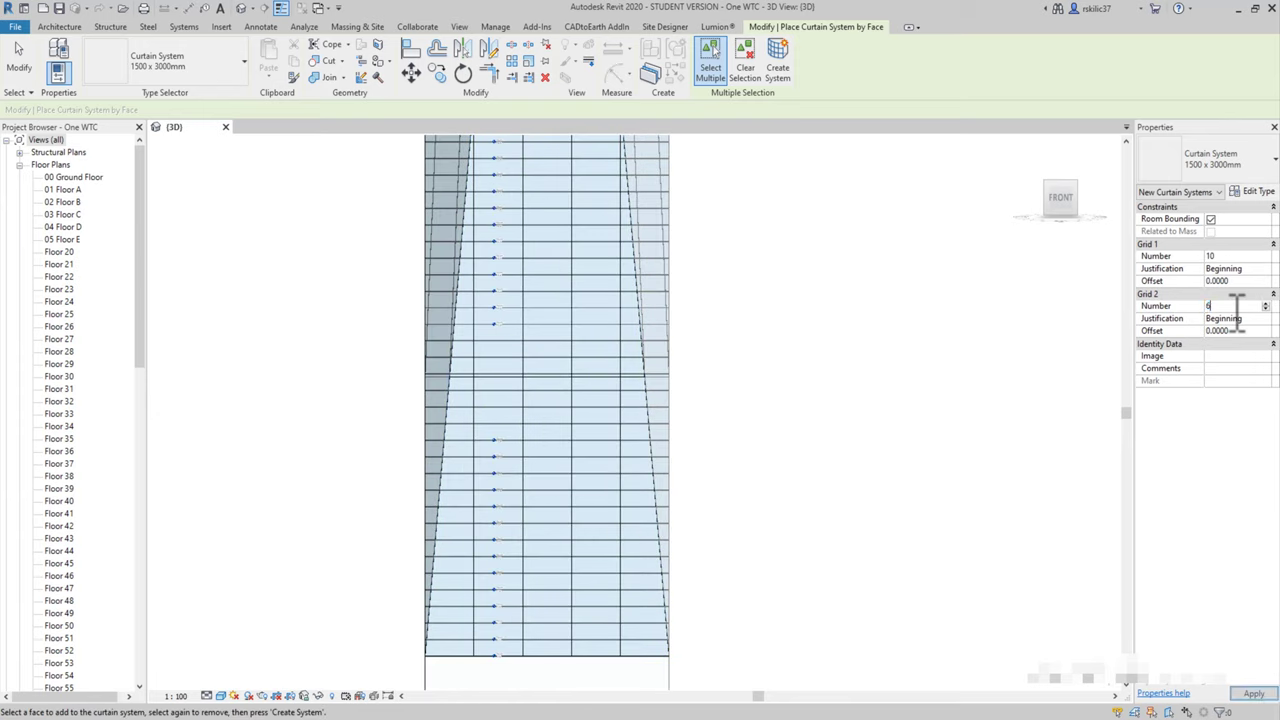
scroll(735, 375, "up", 2)
scroll(741, 345, "up", 1)
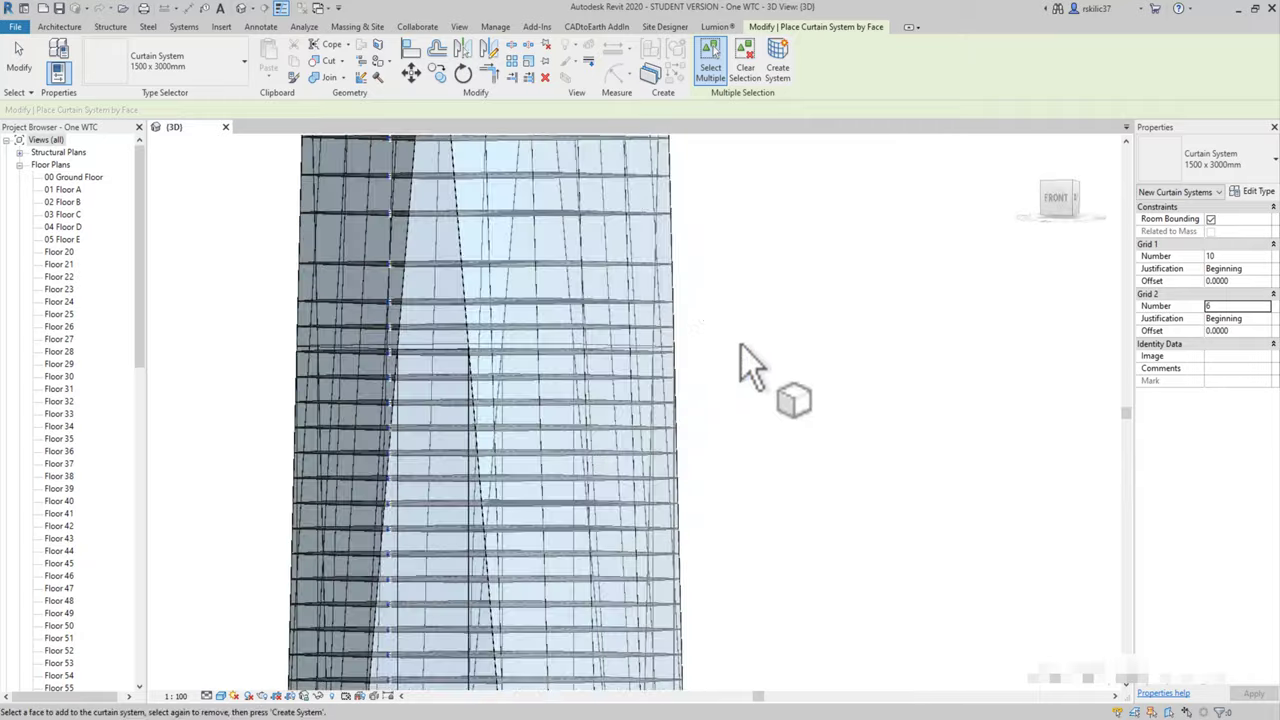
scroll(741, 345, "up", 4)
- Review the curtain system type properties and create the 1500 x 3000mm system on the tower faces
left_click(1254, 191)
key("Escape")
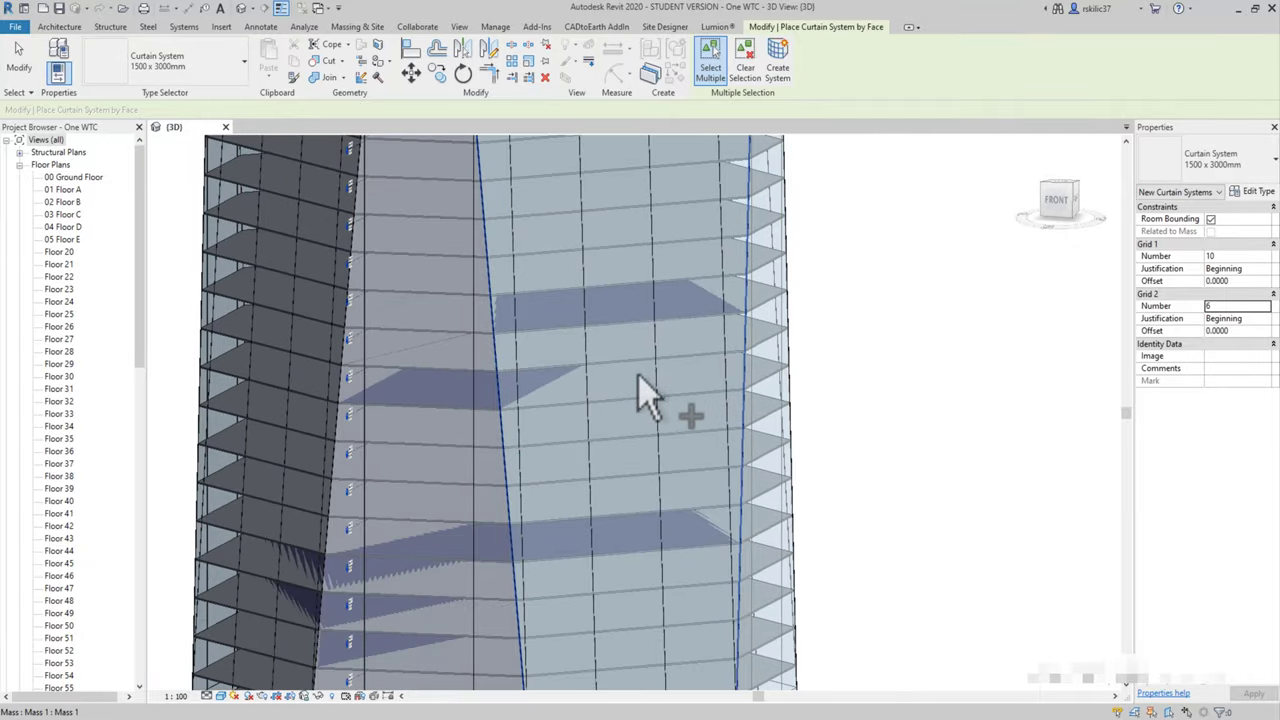
scroll(674, 410, "down", 1)
scroll(661, 399, "up", 3)
middle_click_drag(661, 399, 567, 520)
scroll(567, 520, "down", 2)
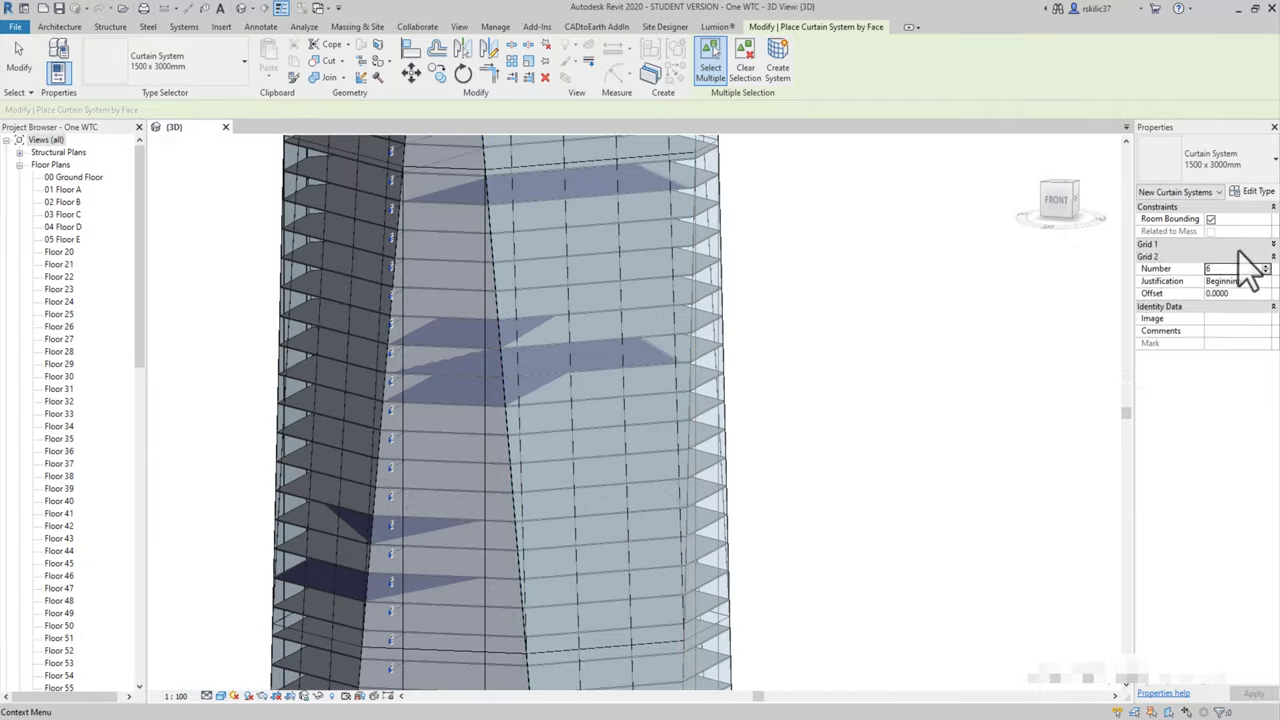
type("30")
key("Return")
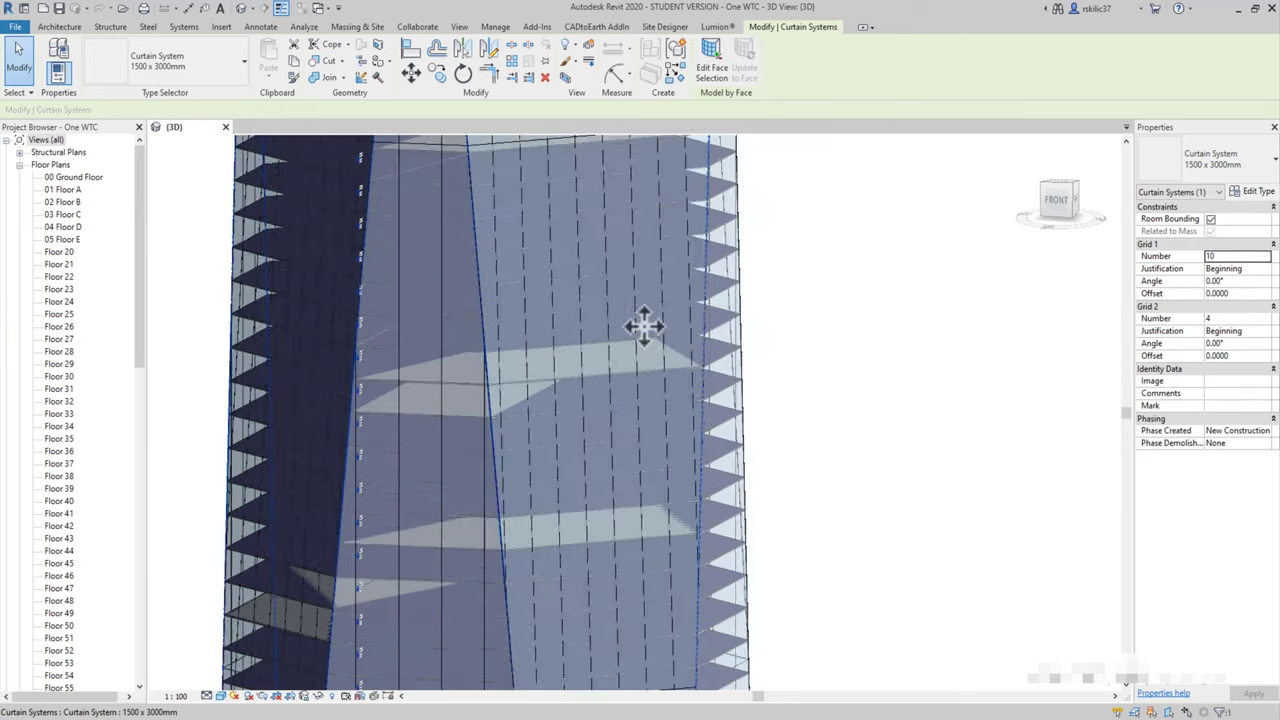
- Window-select the tower and filter Floors out, leaving the curtain systems selected
key("Escape")
mouse_move(766, 491)
middle_mouse_down("shift")
mouse_move(690, 350)
mouse_move(735, 300)
middle_mouse_up("shift")
left_click(735, 300)
left_click(1245, 255)
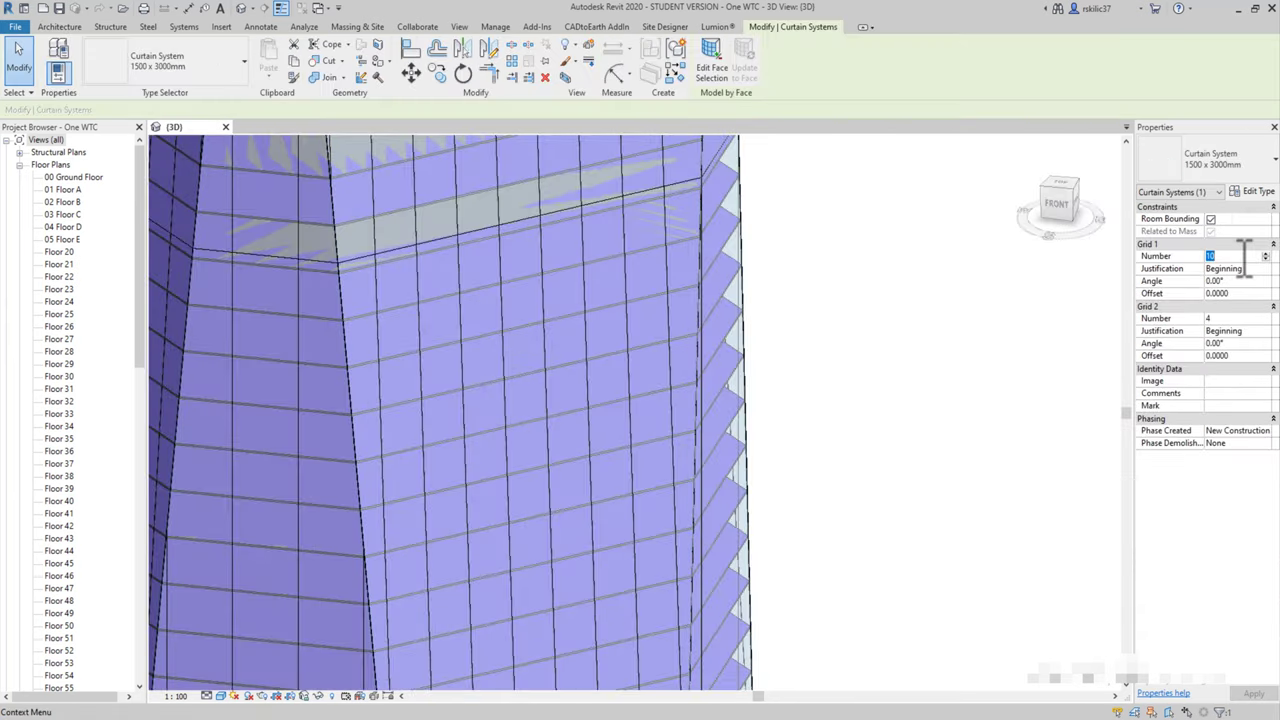
middle_click_drag(690, 518, 430, 312, "shift")
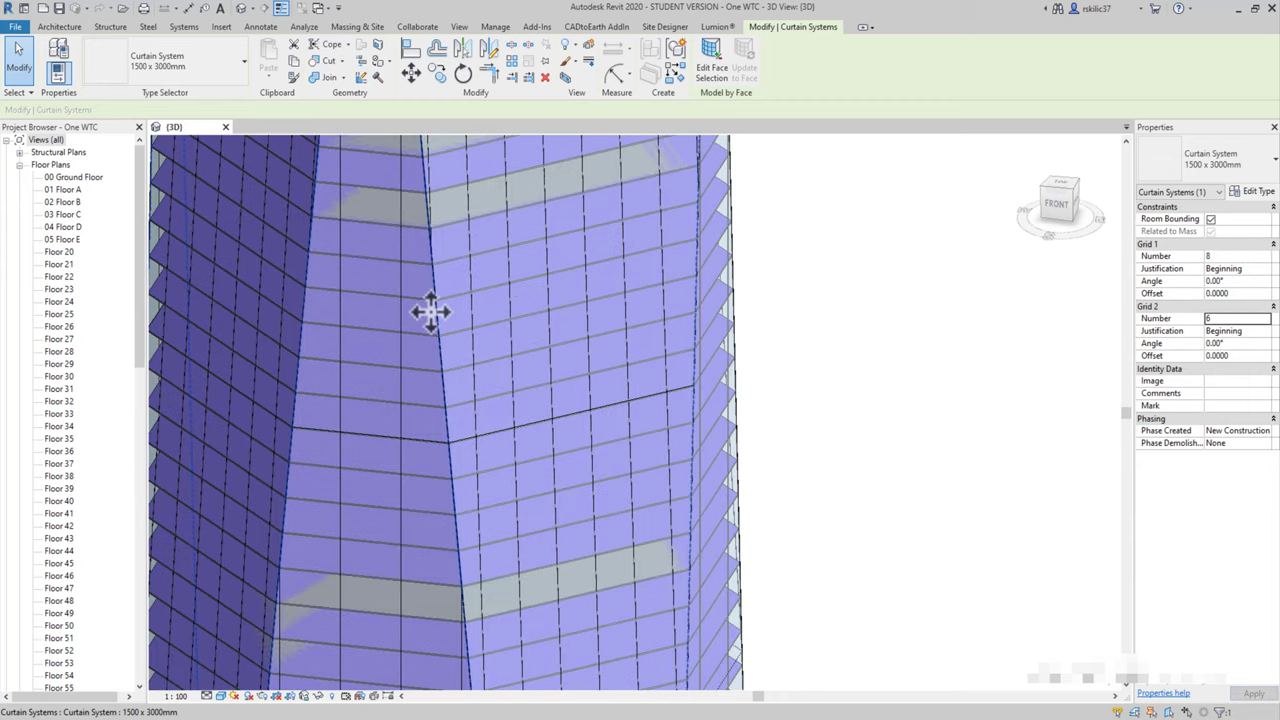
key("Escape")
scroll(419, 268, "down", 5)
left_click_drag(380, 140, 620, 680)
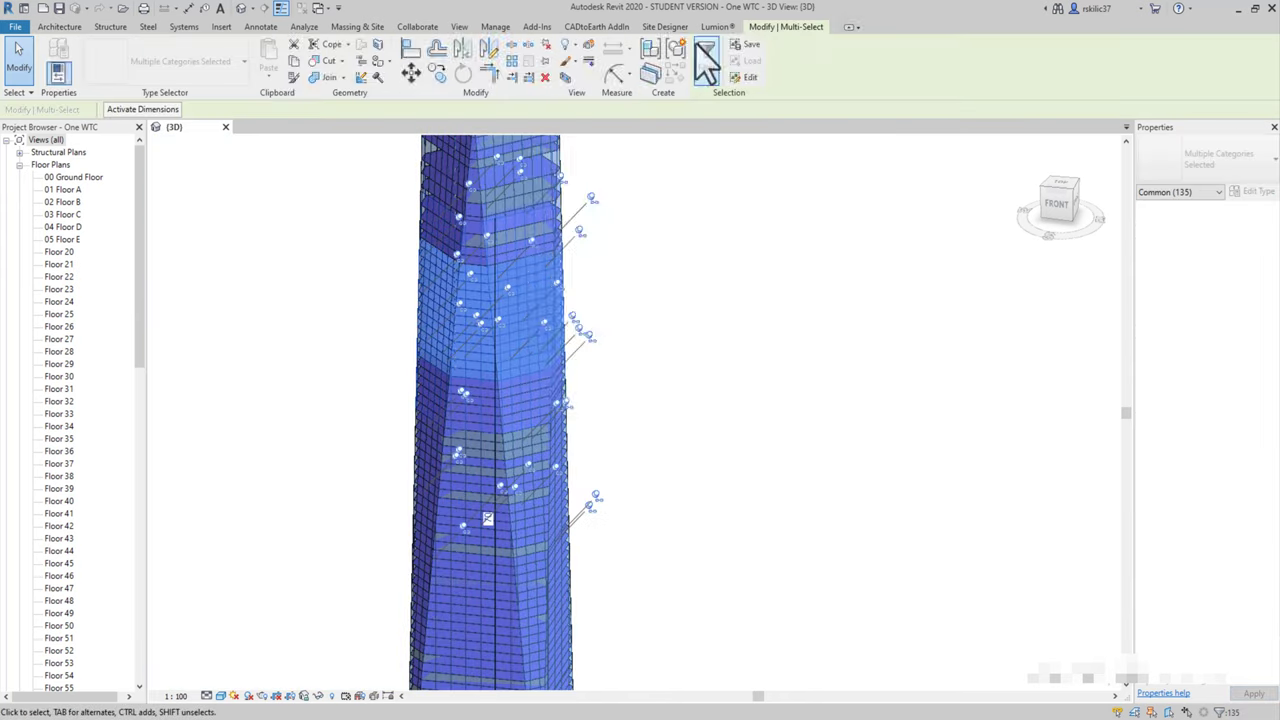
left_click(705, 57)
left_click(546, 228)
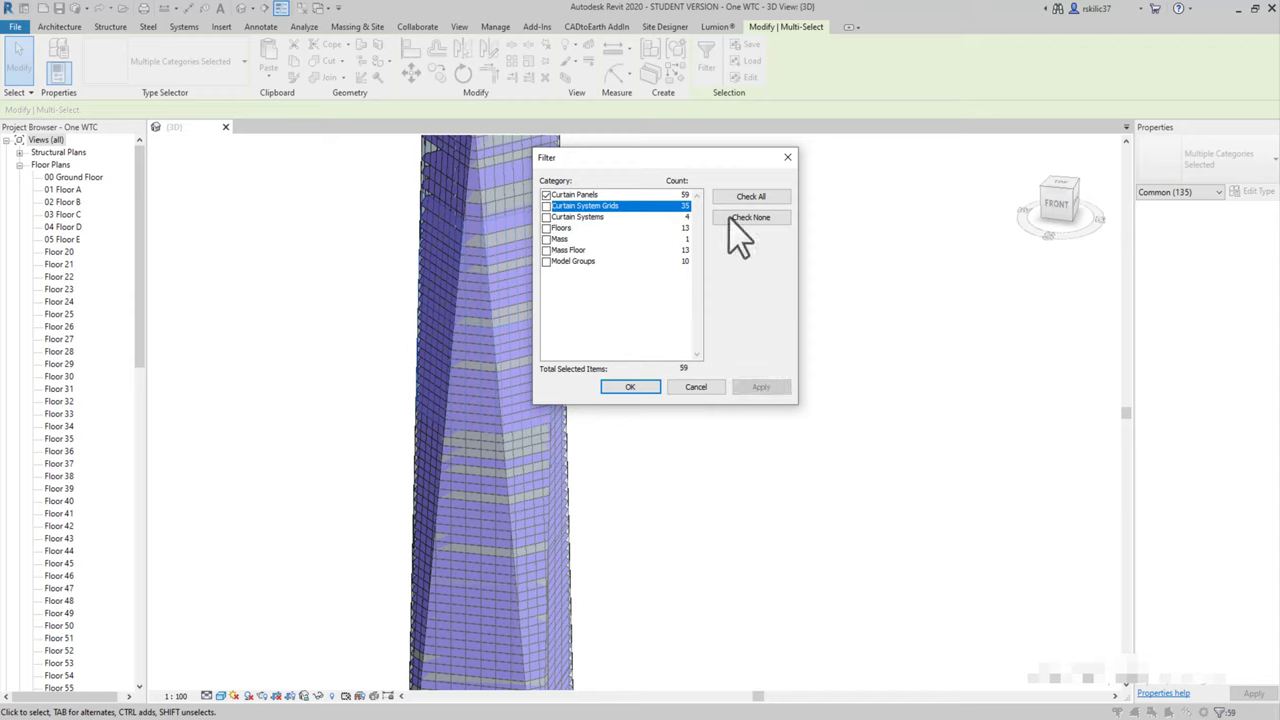
- Apply Grid 1 Number 10 and Grid 2 Number 6 to the three curtain systems
scroll(486, 237, "up", 3)
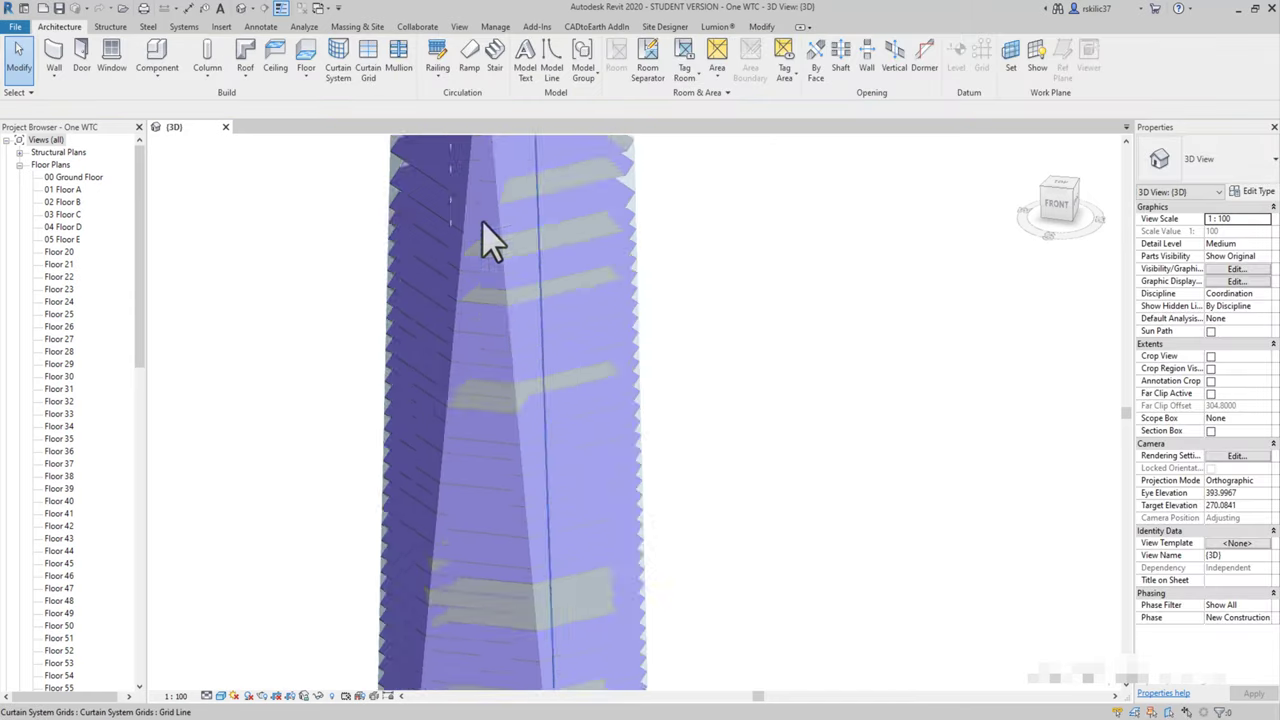
left_click(449, 200)
scroll(543, 309, "up", 3)
mouse_move(543, 309)
middle_mouse_down("shift")
mouse_move(677, 383)
mouse_move(846, 271)
mouse_move(818, 180)
middle_mouse_up("shift")
mouse_move(560, 180)
middle_mouse_down("shift")
mouse_move(634, 246)
mouse_move(503, 194)
middle_mouse_up("shift")
middle_click_drag(850, 174, 789, 303, "shift")
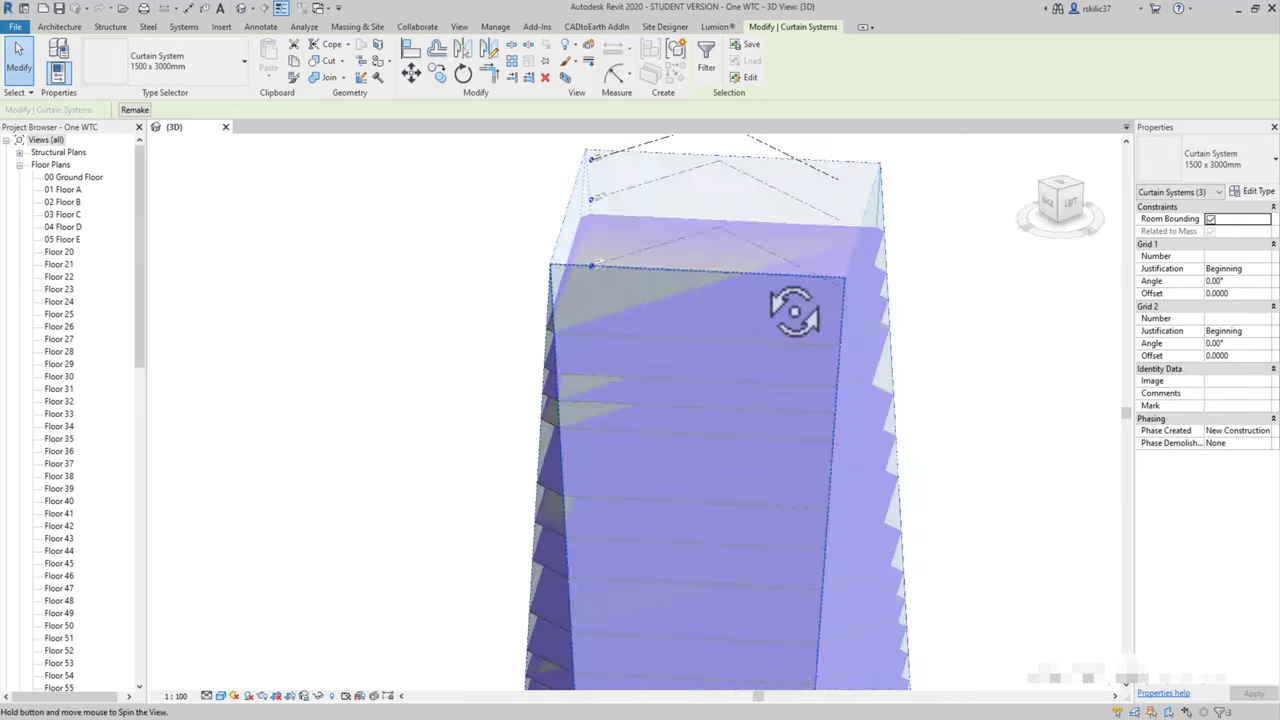
middle_click_drag(873, 194, 879, 259, "shift")
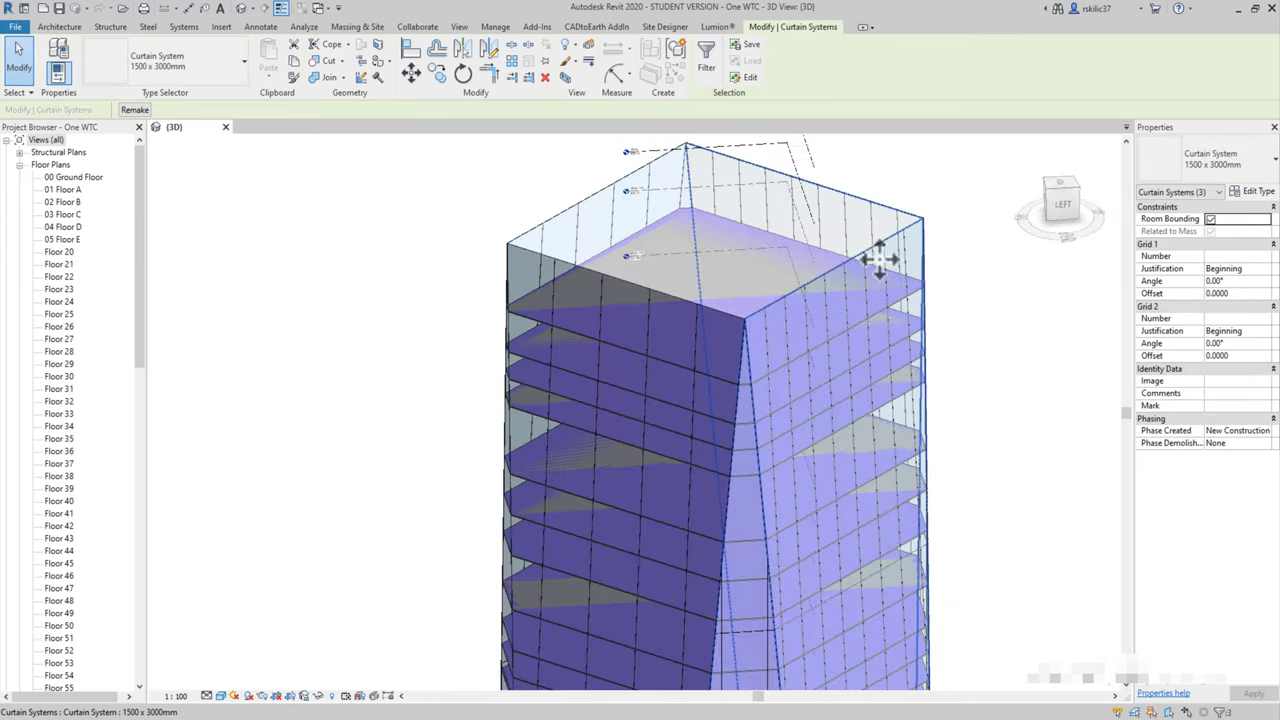
left_click(1253, 693)
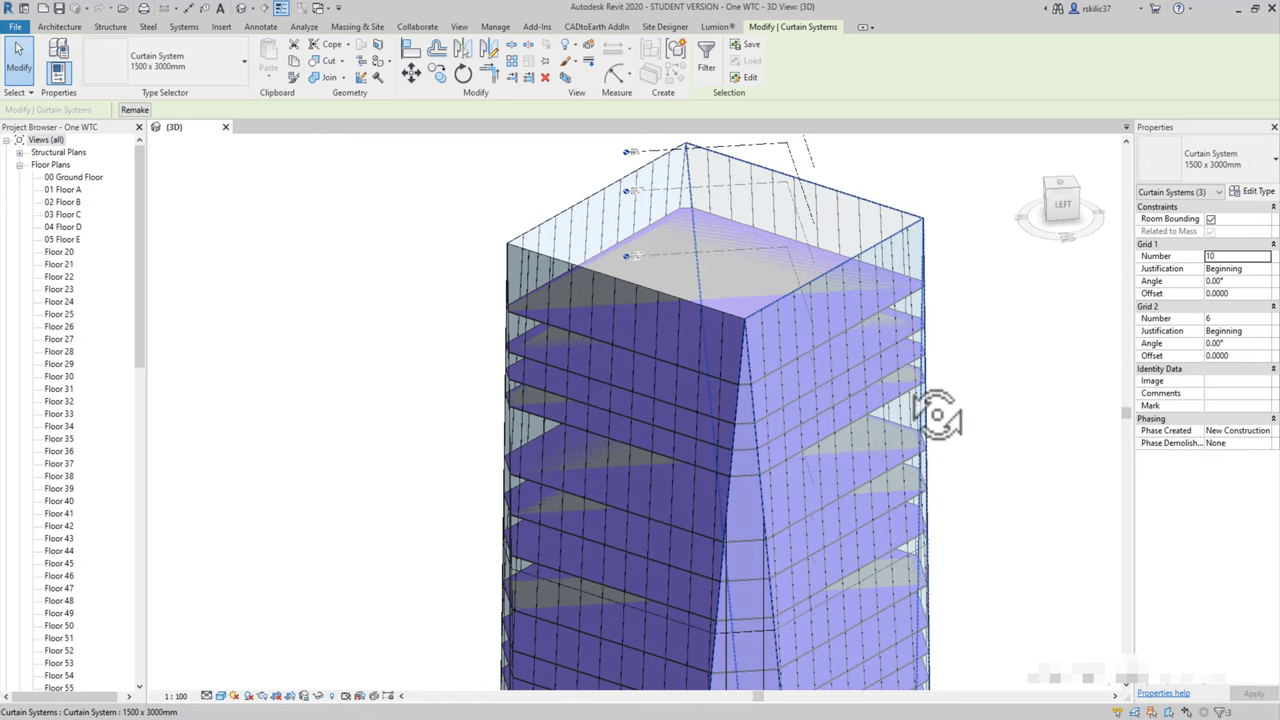
- Reselect the three curtain systems and orbit to check the tower's back and left sides
key("Escape")
middle_click_drag(929, 414, 737, 494, "shift")
scroll(766, 586, "up", 5)
scroll(671, 333, "up", 3)
key("ctrl+Left")
scroll(672, 316, "down", 5)
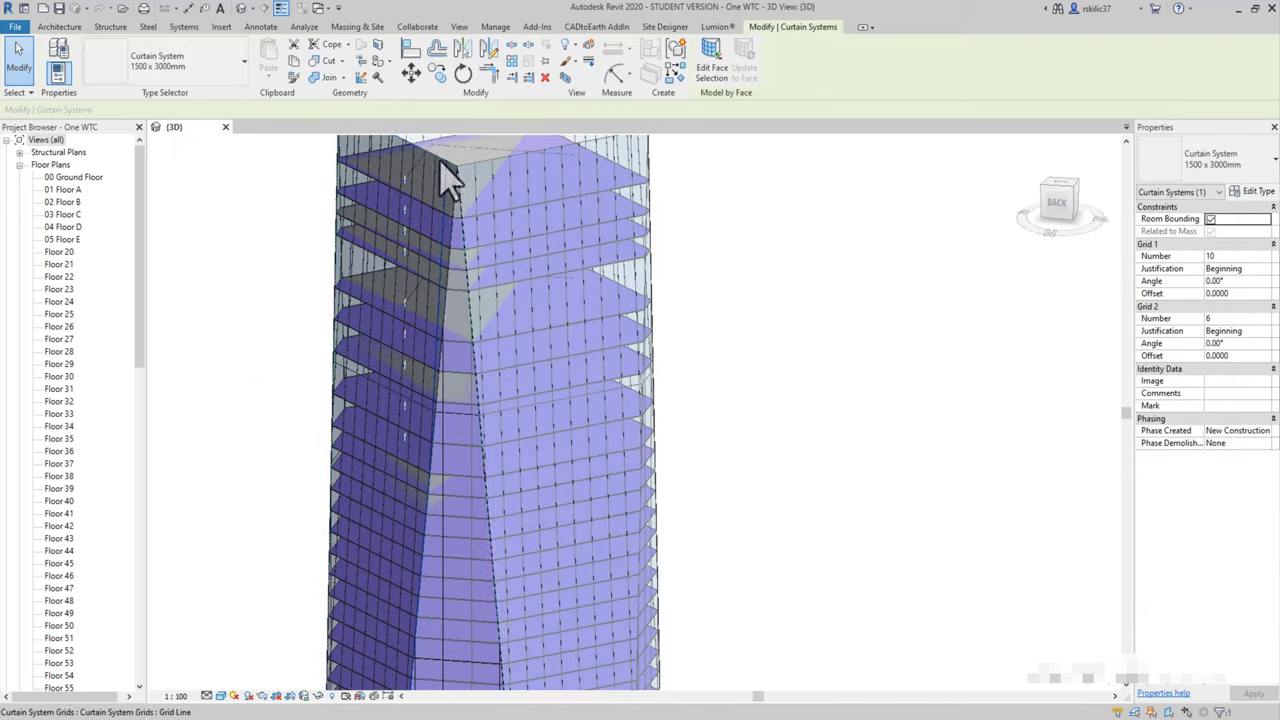
mouse_move(443, 171)
middle_mouse_down()
mouse_move(471, 251)
mouse_move(600, 371)
mouse_move(567, 330)
middle_mouse_up()
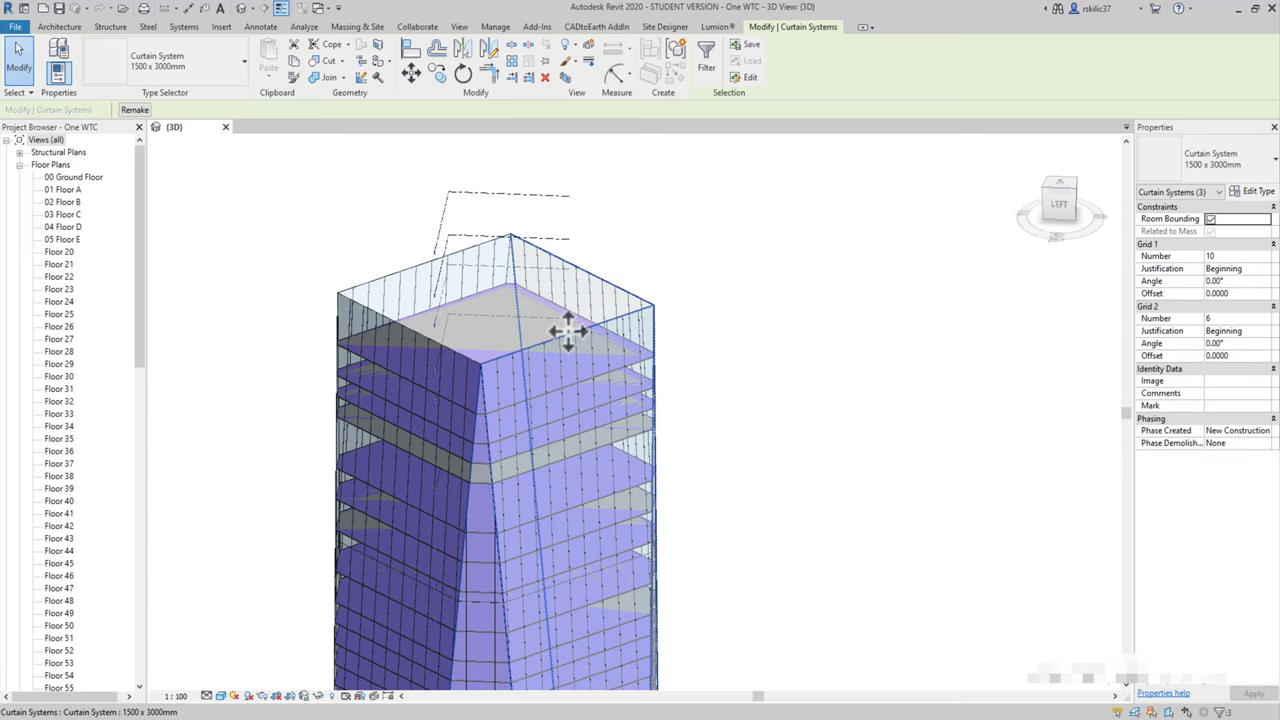
middle_click_drag(526, 558, 729, 500, "shift")
- Change Grid 2 Number to 30 and review the denser facade grid
scroll(729, 500, "up", 2)
left_click(1247, 318)
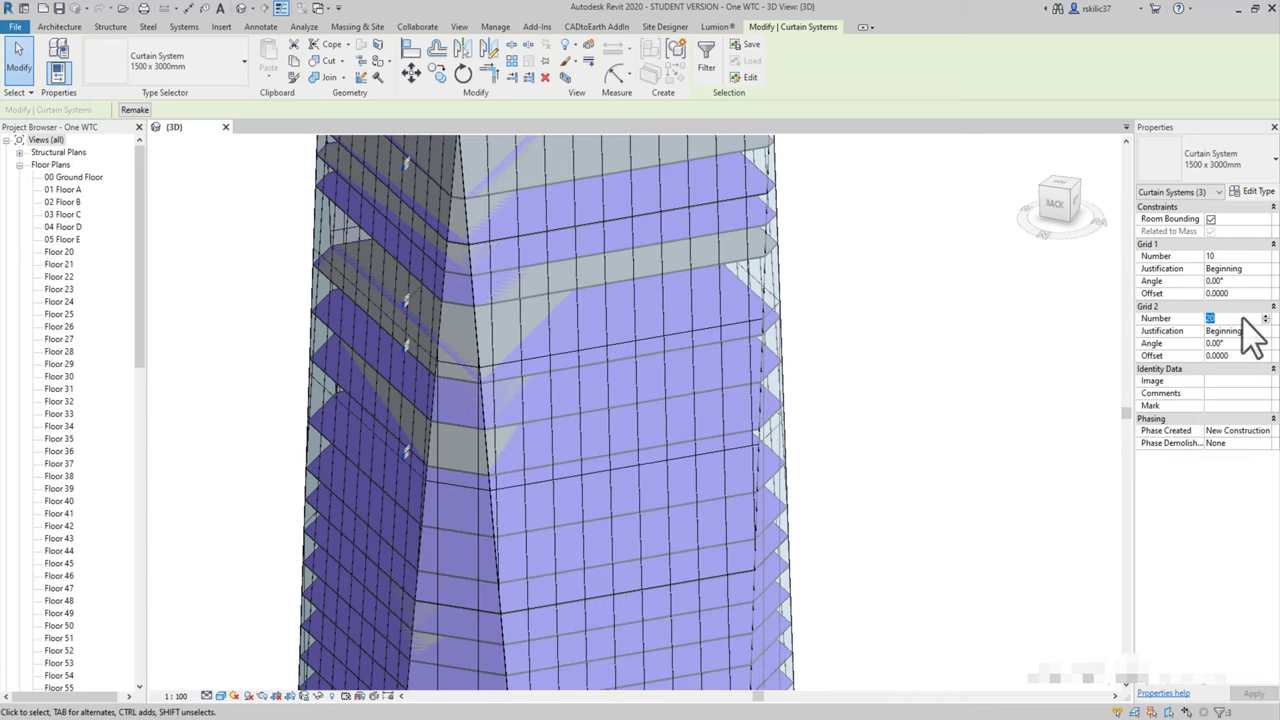
scroll(656, 422, "down", 2)
scroll(674, 494, "up", 3)
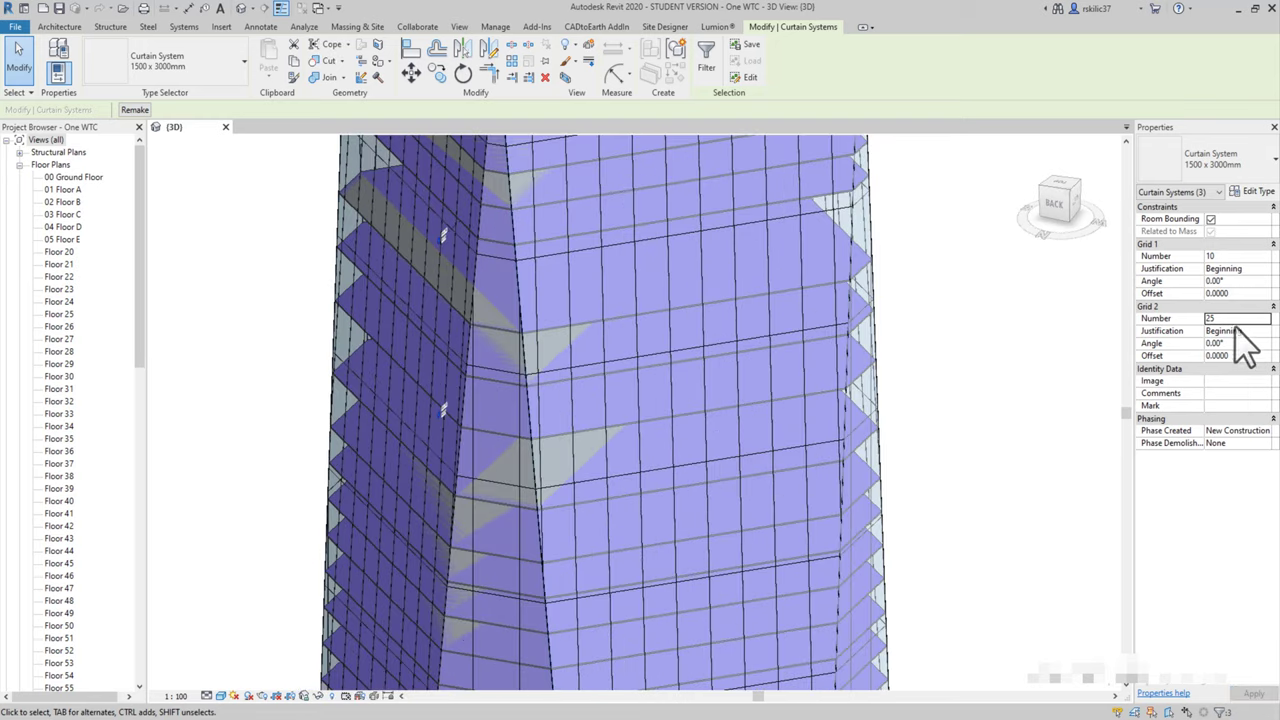
middle_click_drag(582, 343, 829, 380, "shift")
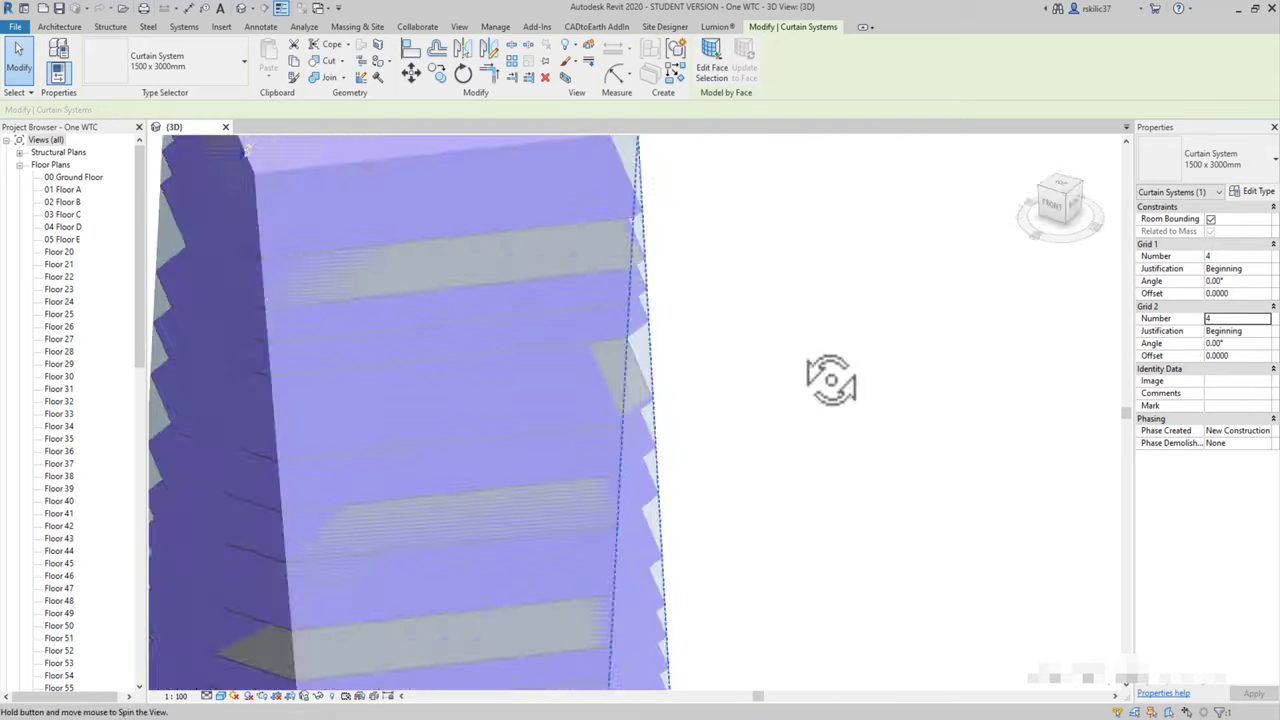
scroll(829, 380, "down", 3)
middle_click_drag(289, 485, 397, 449, "shift")
scroll(497, 297, "up", 3)
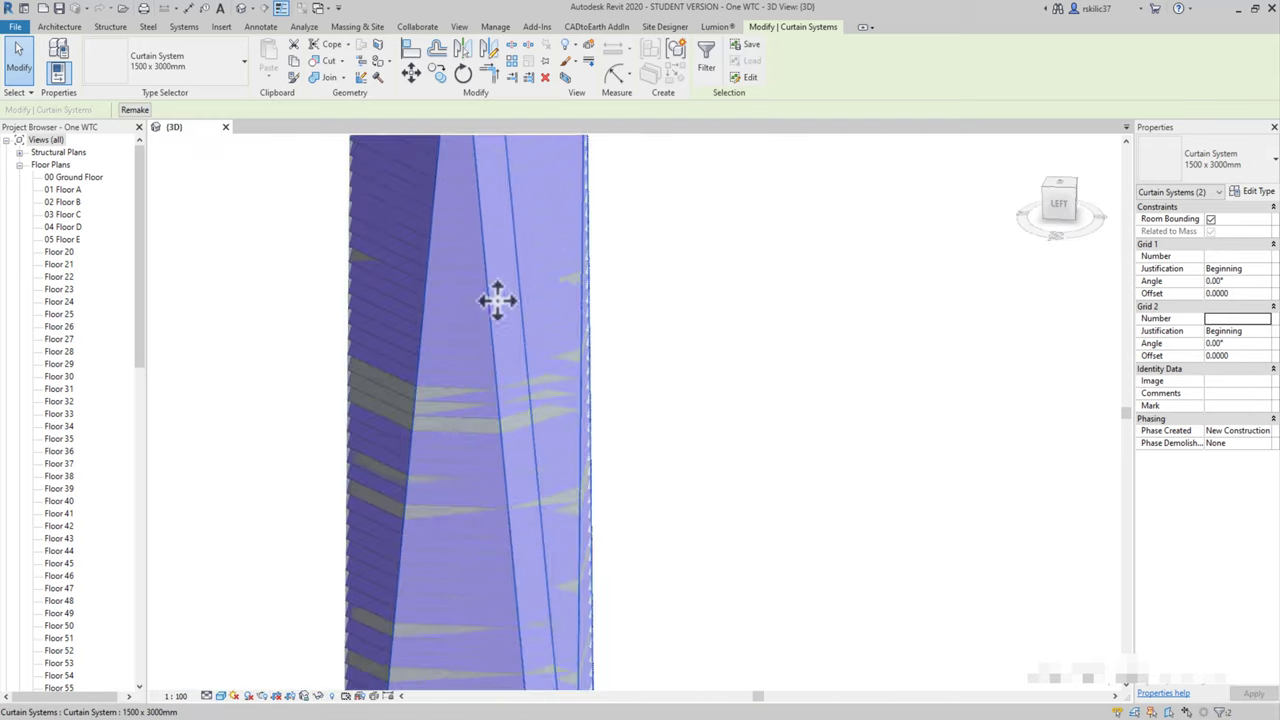
middle_click_drag(497, 297, 525, 381, "shift")
scroll(543, 289, "up", 2)
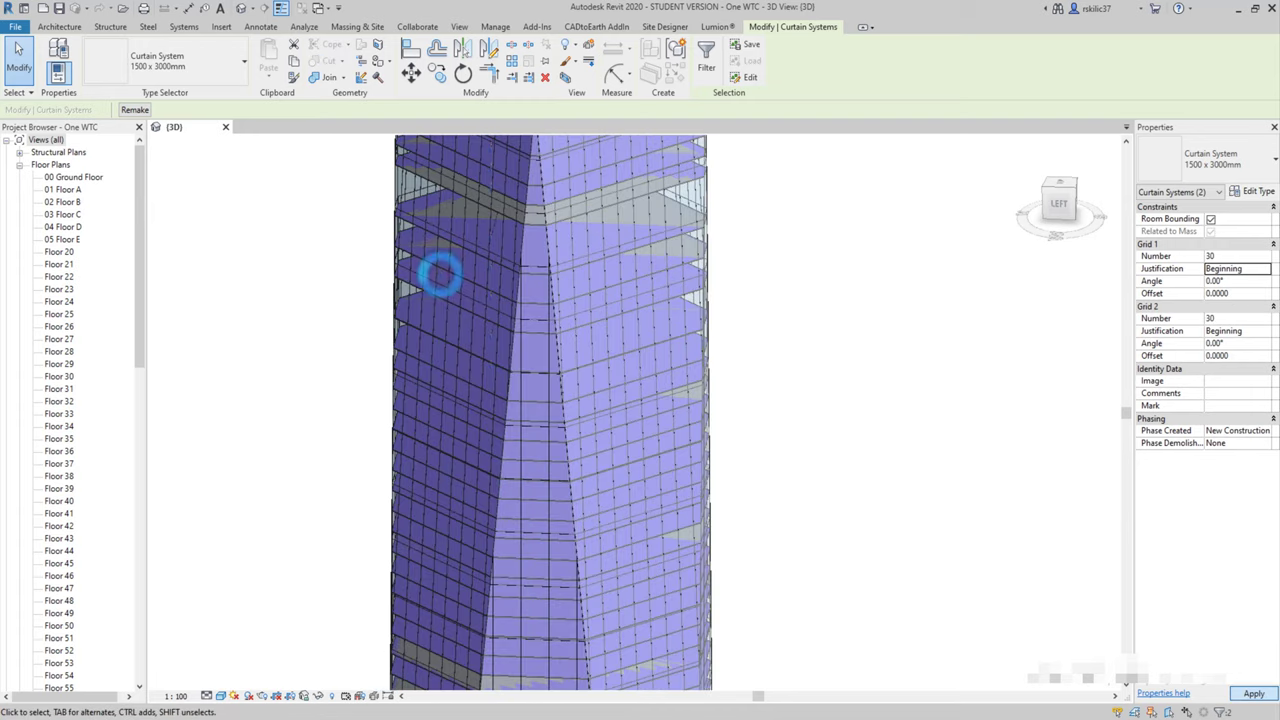
- Pick individual curtain systems on the facade, orbiting round to the tower's back
left_click(737, 286)
scroll(800, 371, "up", 3)
middle_click_drag(800, 371, 749, 214)
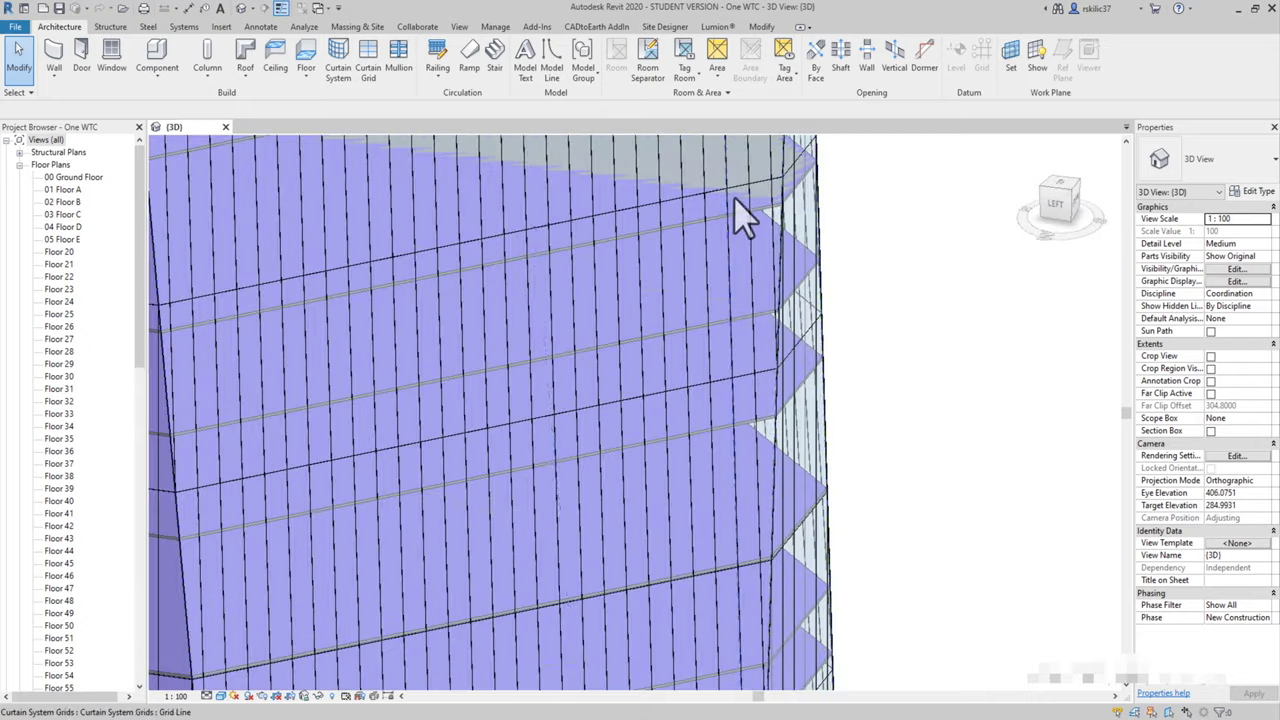
left_click(749, 214)
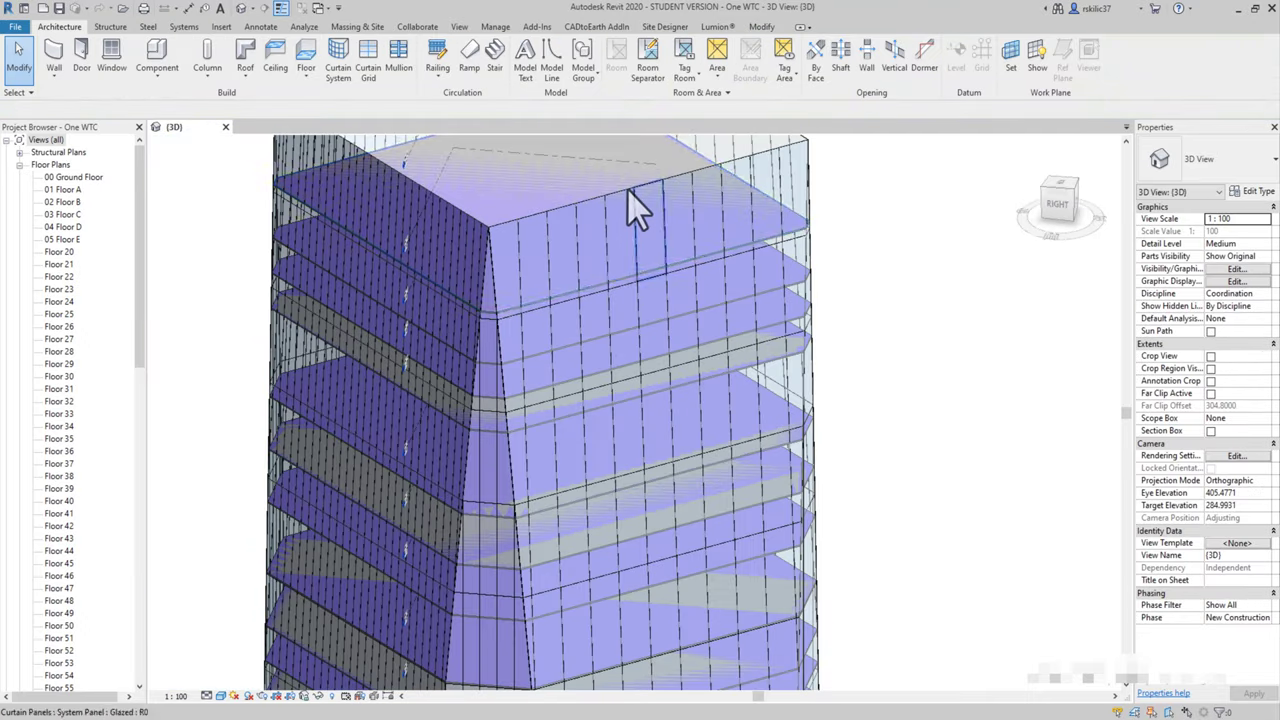
left_click(627, 188)
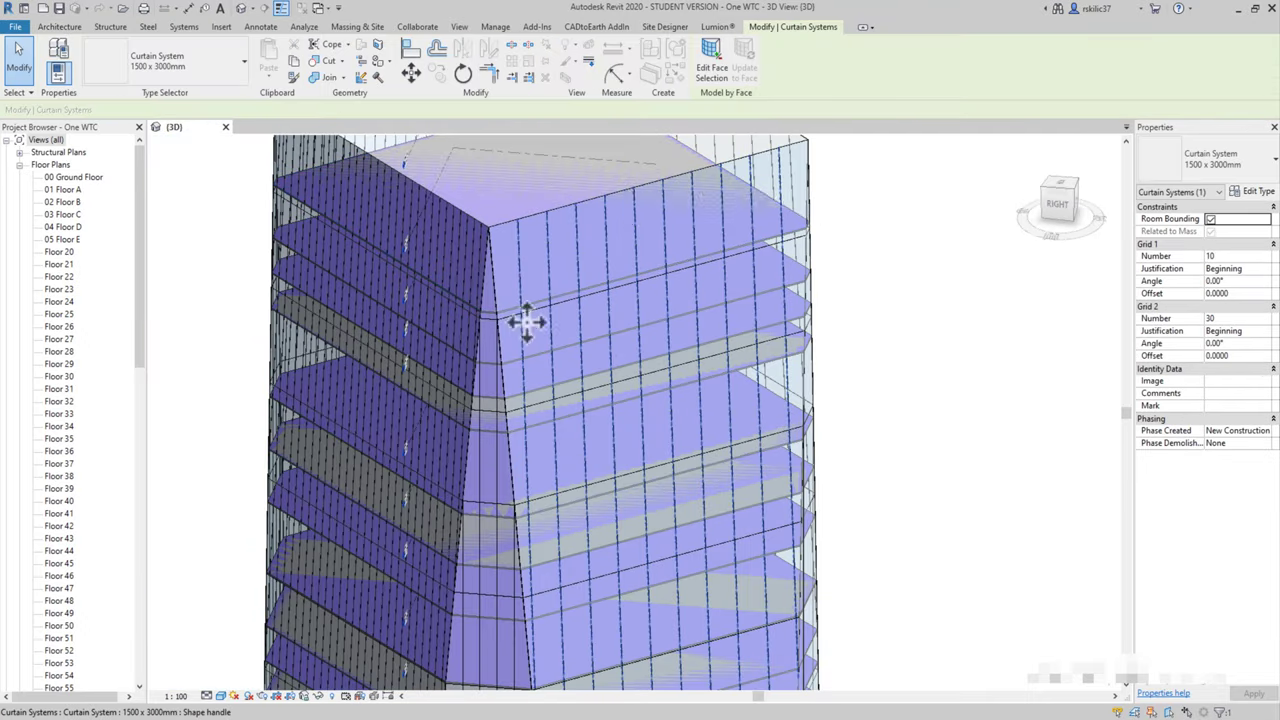
mouse_move(383, 292)
middle_mouse_down("shift")
mouse_move(320, 286)
mouse_move(591, 380)
mouse_move(629, 337)
middle_mouse_up("shift")
key("Escape")
- Reselect the curtain systems at the tower top for type editing
mouse_move(442, 515)
middle_mouse_down("shift")
mouse_move(714, 629)
mouse_move(680, 508)
mouse_move(742, 406)
mouse_move(714, 491)
mouse_move(808, 337)
mouse_move(820, 443)
mouse_move(783, 368)
middle_mouse_up("shift")
left_click(680, 508)
scroll(691, 200, "down", 5)
scroll(666, 206, "up", 5)
left_click(666, 206)
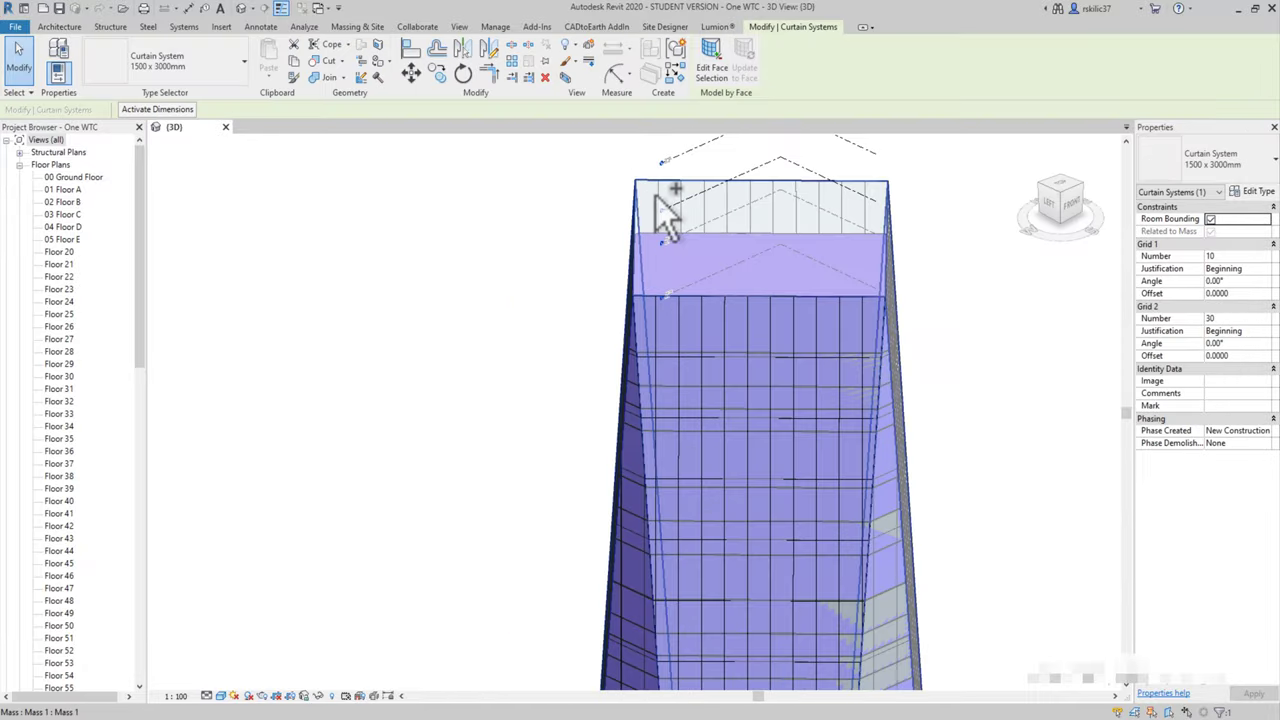
middle_click_drag(666, 206, 794, 320, "shift")
left_click(806, 322, "ctrl")
scroll(806, 322, "up", 3)
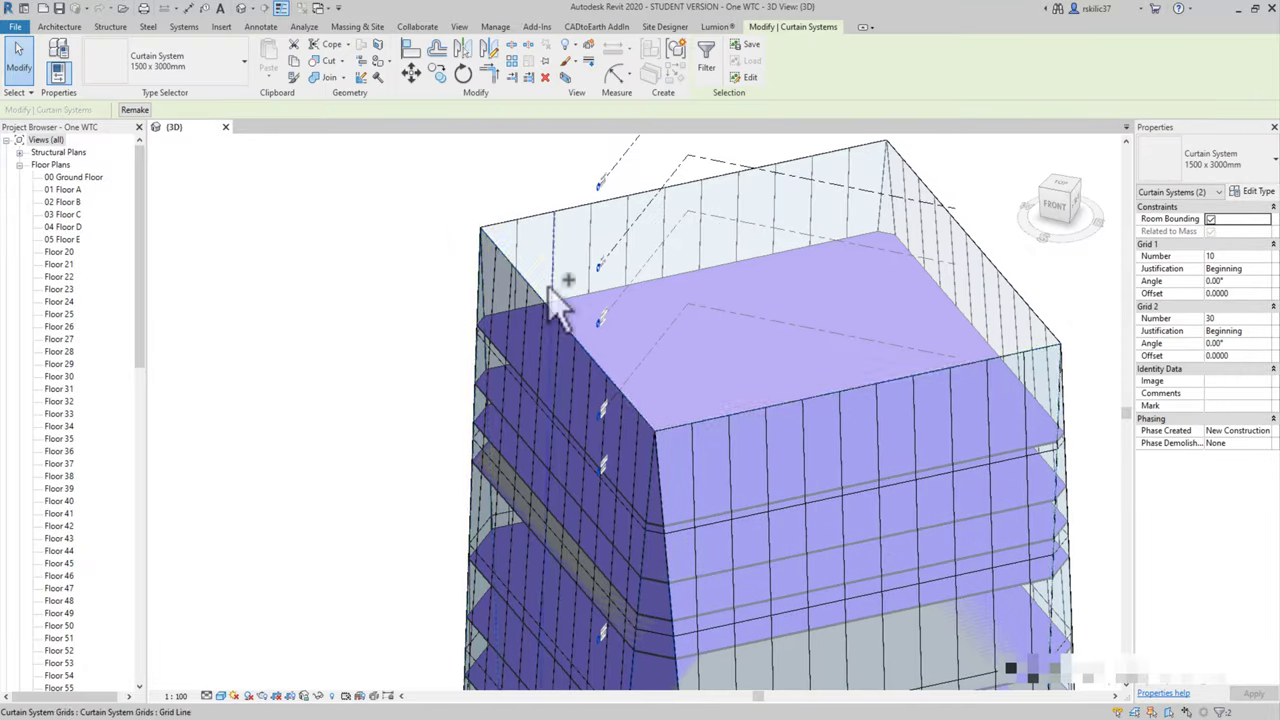
scroll(966, 233, "down", 4)
- Set both grids' interior mullions to Rectangular Mullion 50 x 150mm, dismissing the corner overlap error
double_click(1020, 260)
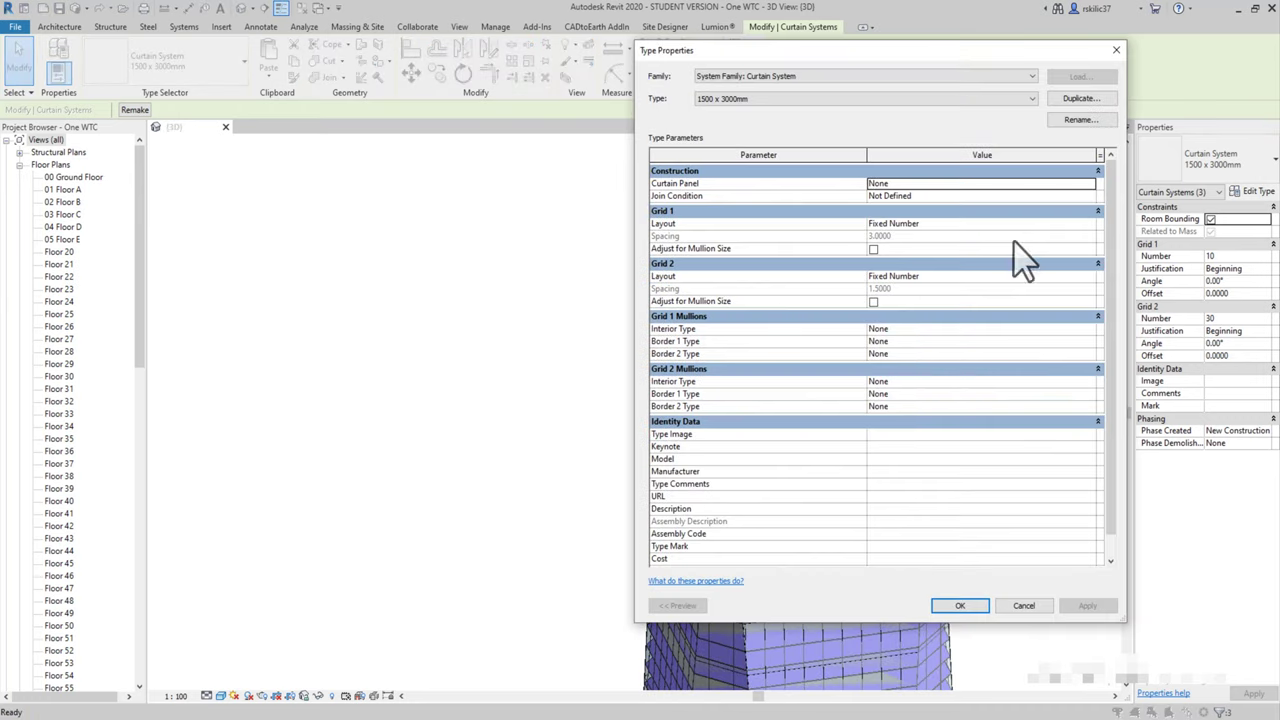
left_click(1088, 381)
left_click(1094, 439)
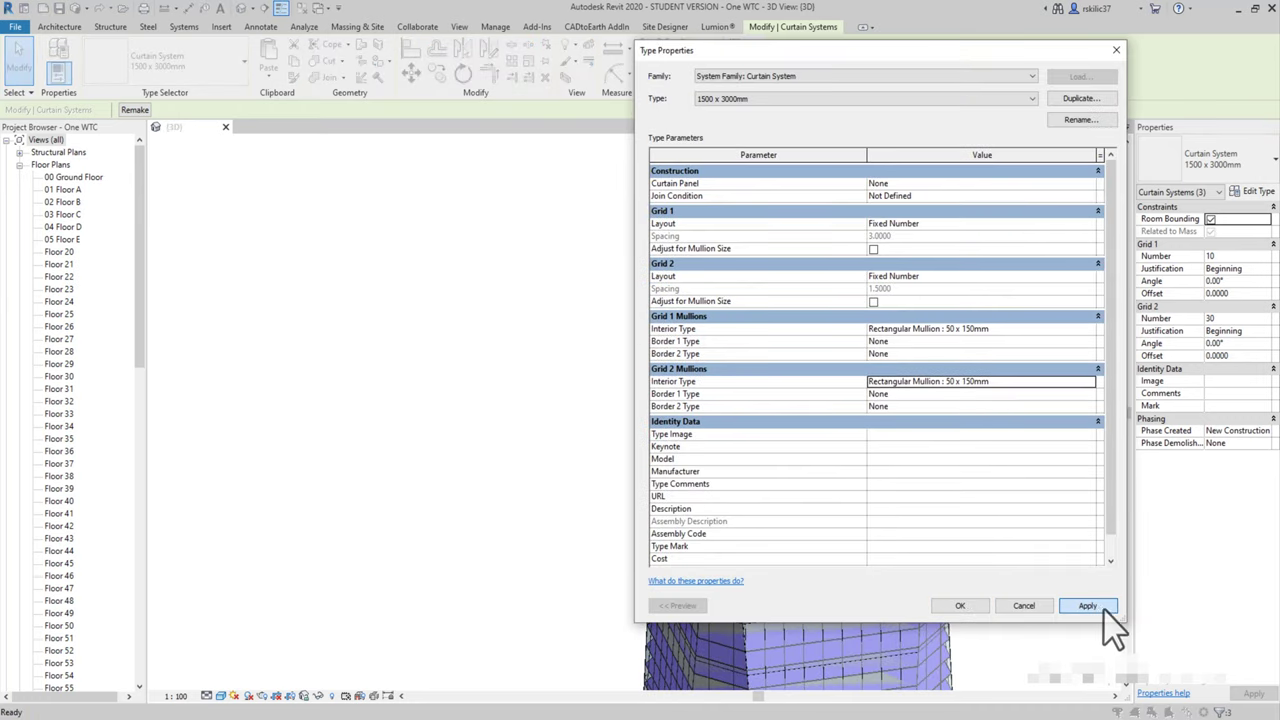
left_click_drag(868, 68, 368, 53)
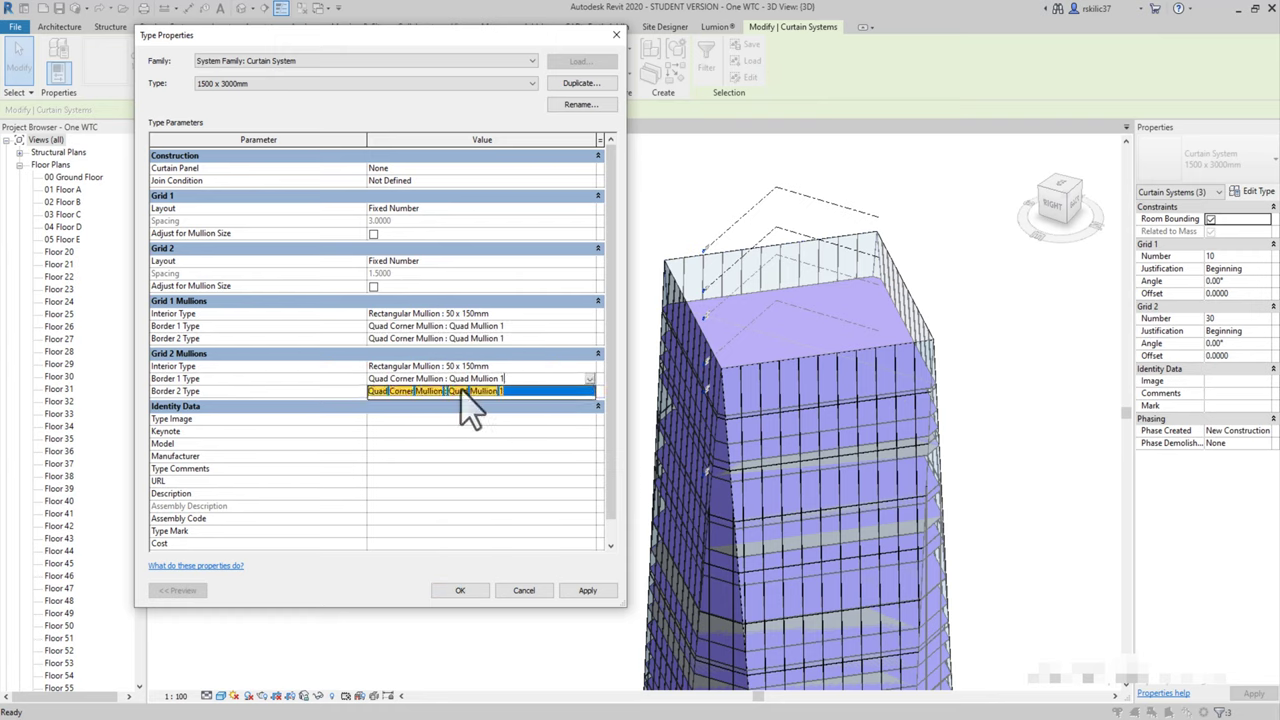
left_click(460, 590)
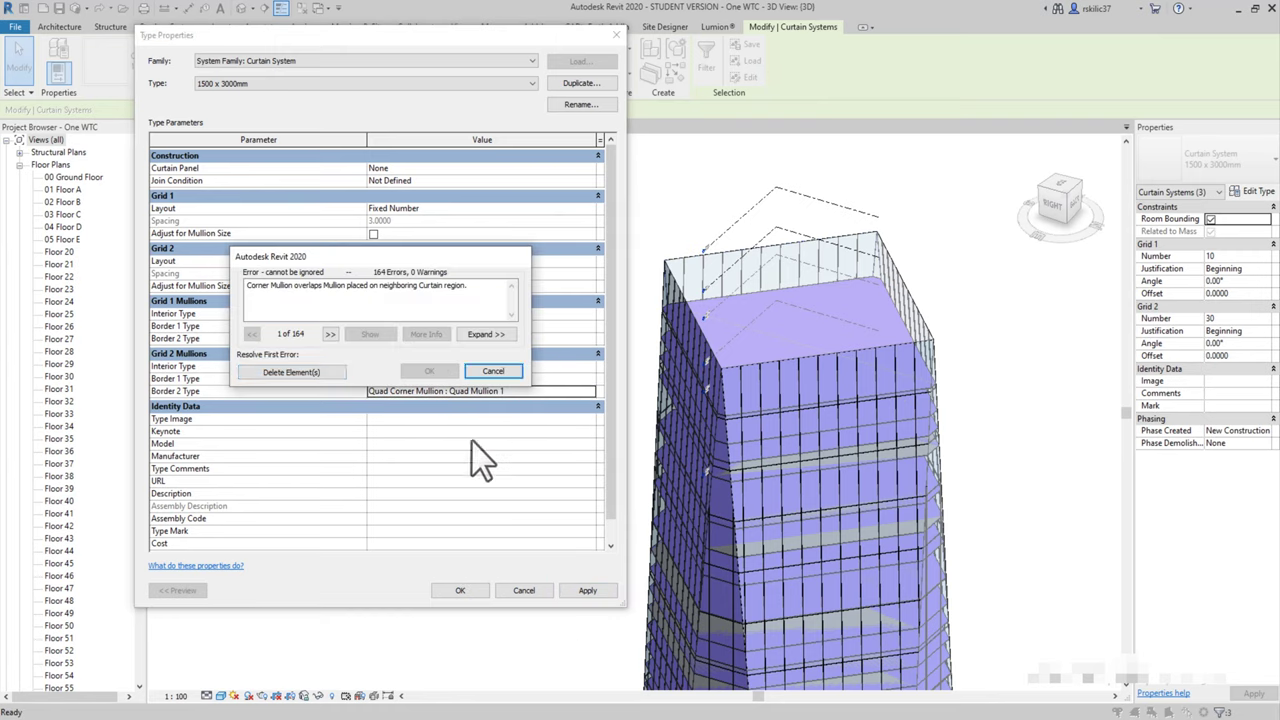
left_click(446, 371)
- Select the West elevation under Elevations in the Project Browser
scroll(757, 500, "up", 3)
left_click(1080, 220)
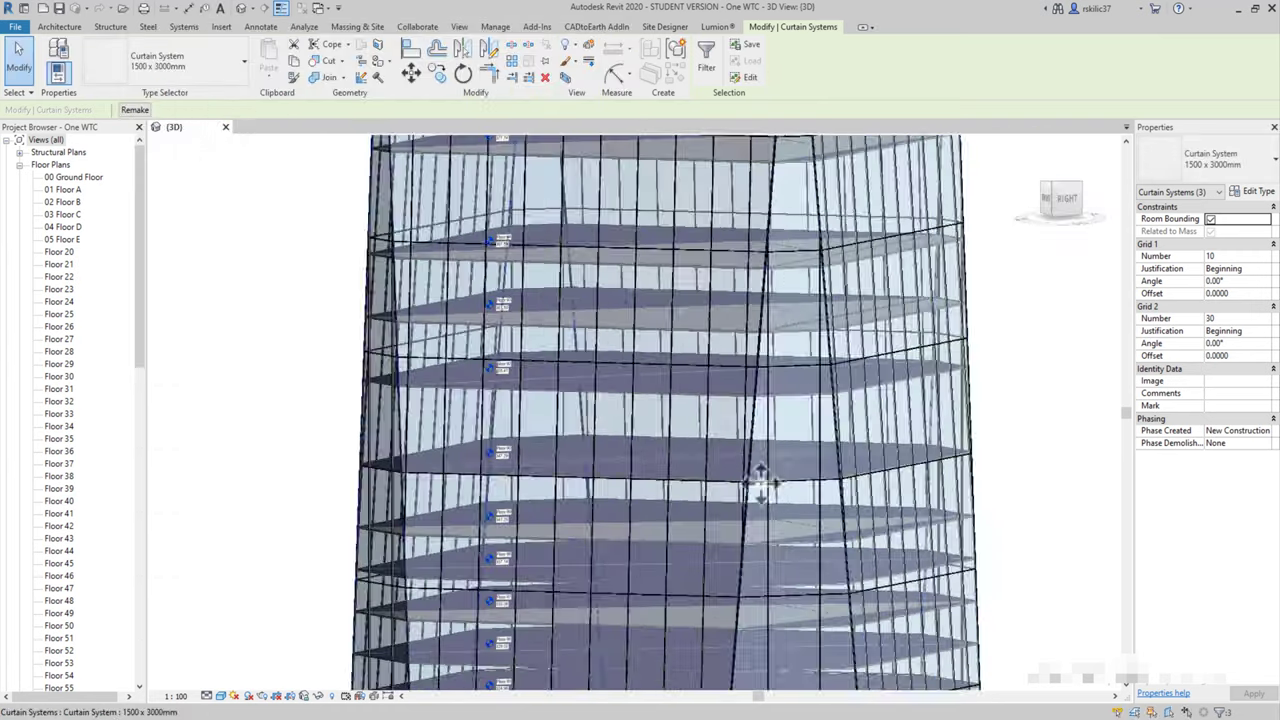
scroll(129, 491, "down", 10)
left_click(52, 625)
- Enable ambient shadows, sketchy lines and depth cueing for the West elevation
double_click(52, 625)
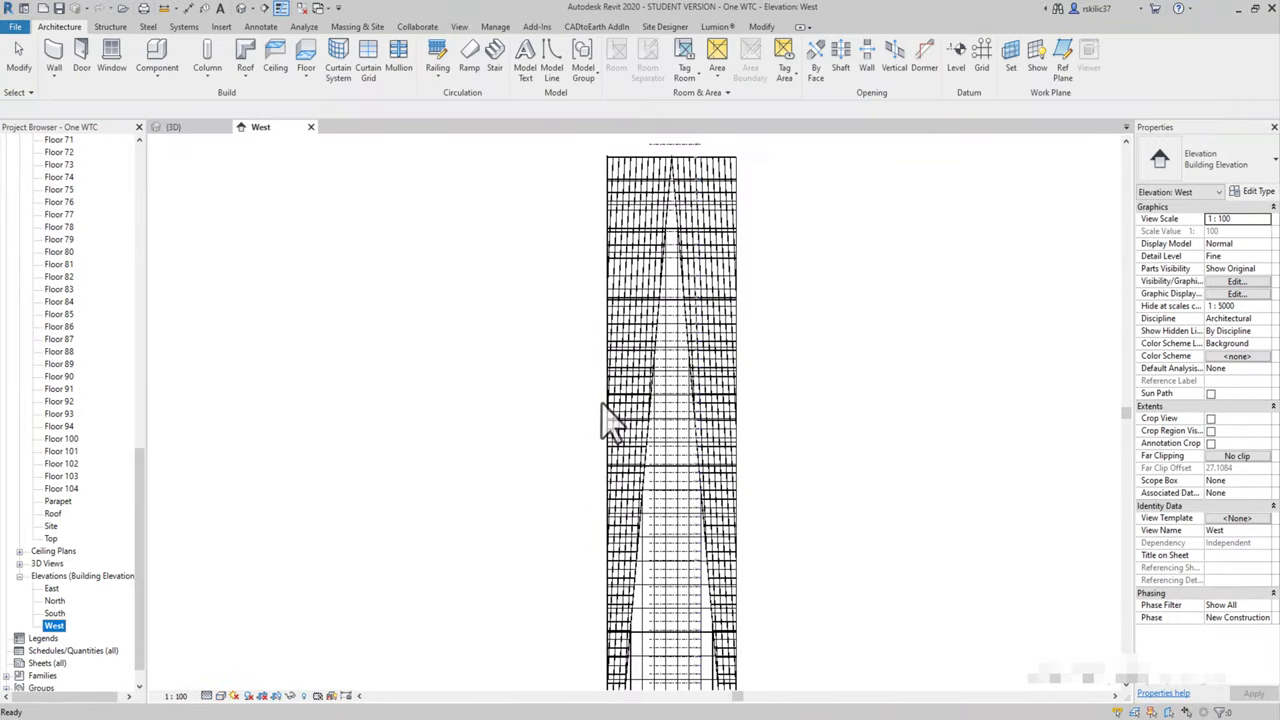
left_click(606, 420)
left_click(220, 695)
left_click(937, 125)
left_click(900, 134)
left_click(813, 216)
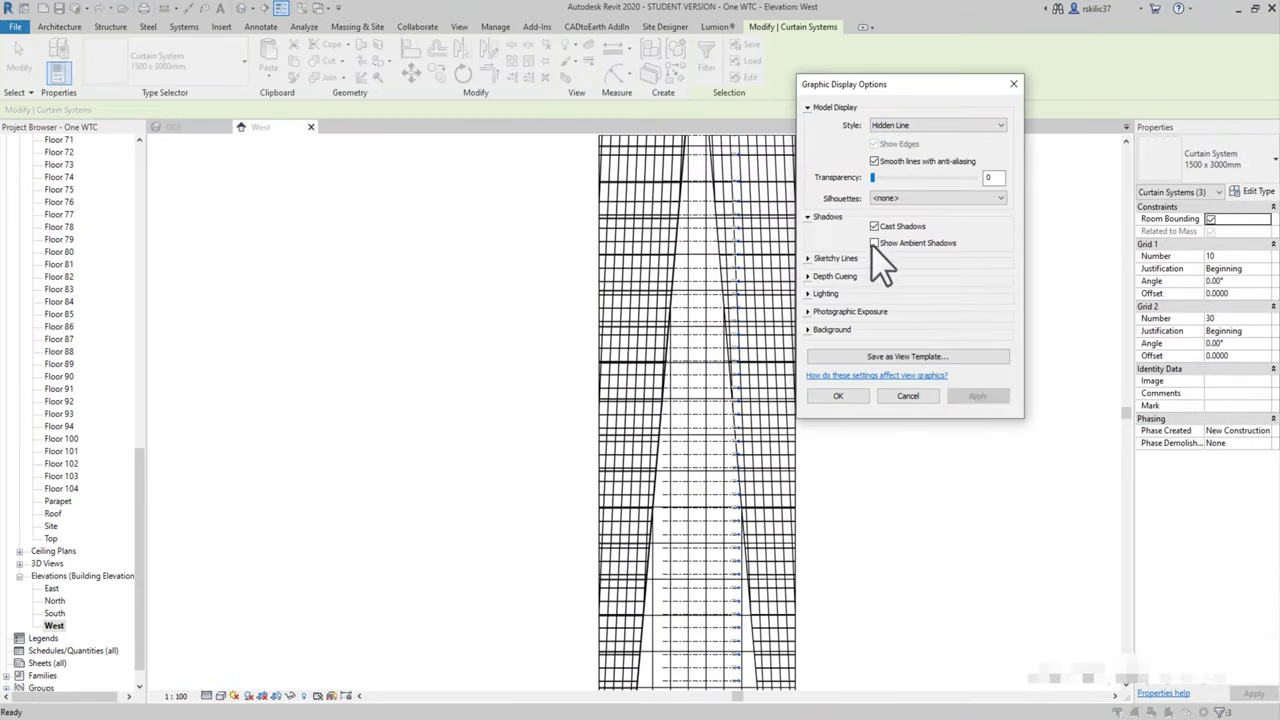
left_click(840, 258)
left_click(813, 328)
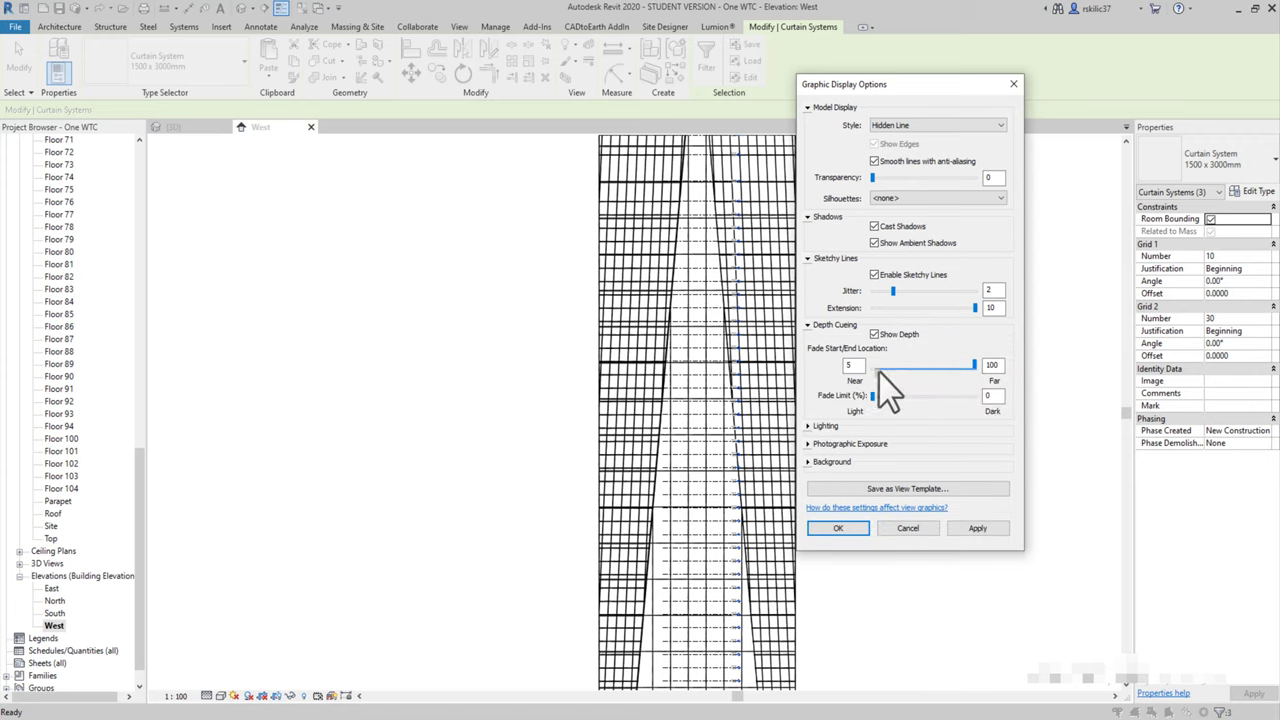
left_click(872, 461)
left_click(838, 610)
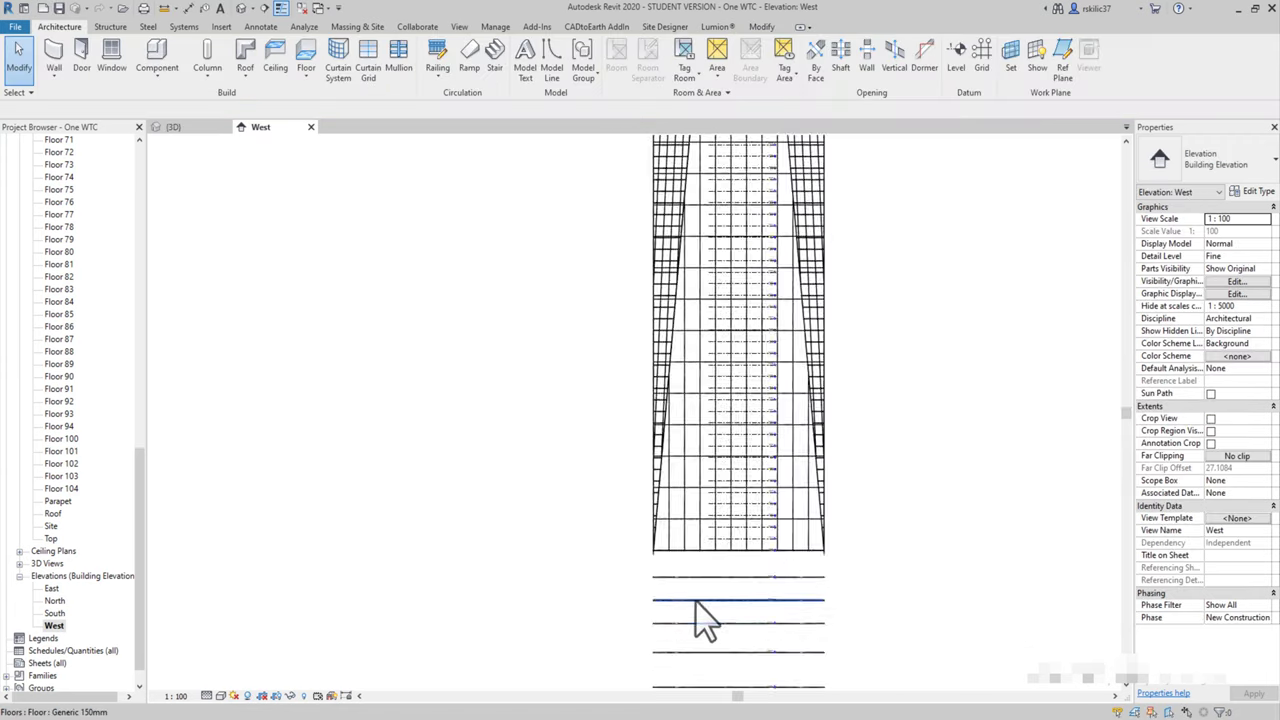
- Open the South elevation and dismiss the view template prompt
scroll(709, 623, "up", 5)
middle_click_drag(751, 414, 720, 286)
scroll(720, 286, "down", 2)
scroll(645, 410, "down", 2)
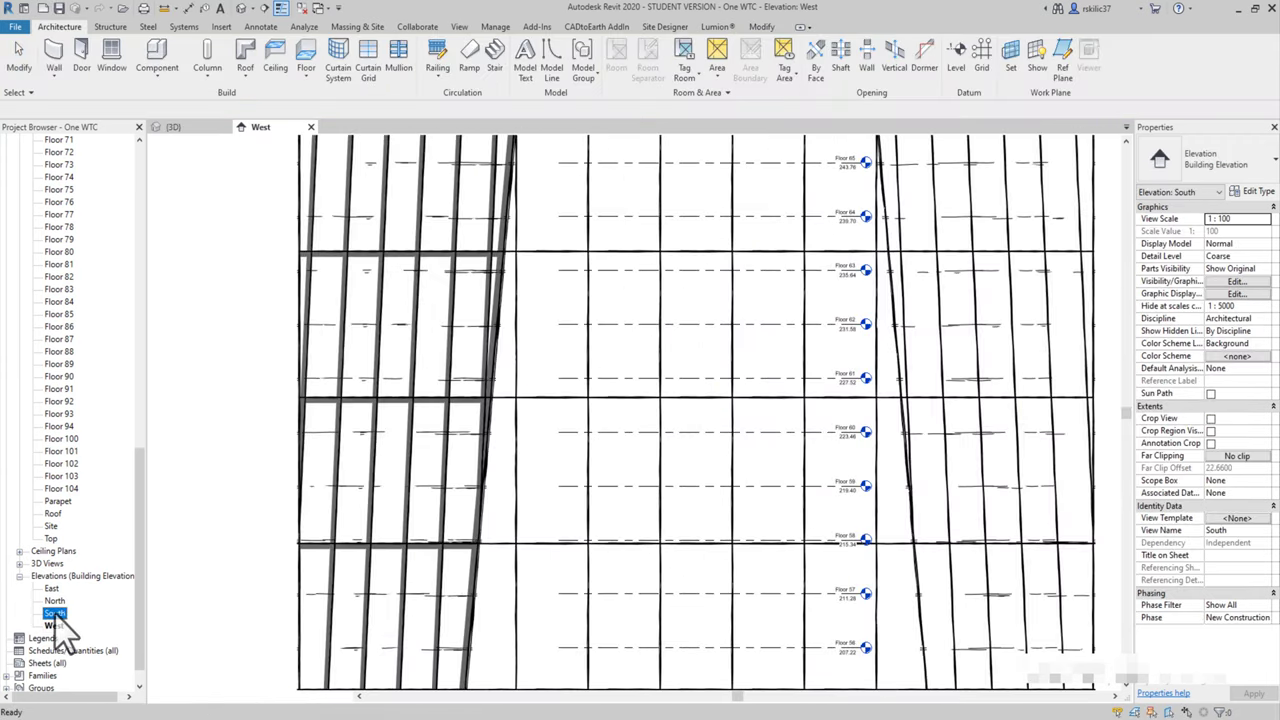
double_click(55, 613)
right_click(55, 613)
left_click(110, 470)
key("Return")
right_click(55, 613)
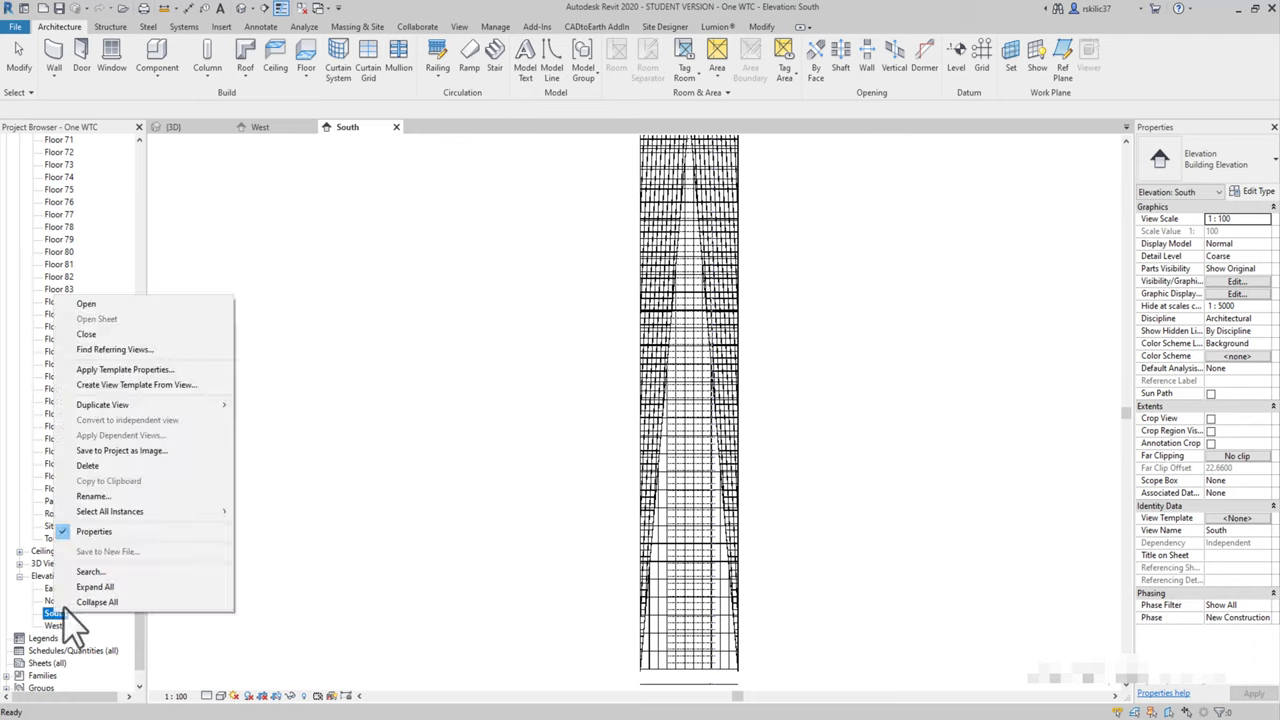
left_click(523, 357)
- Review the South elevation's graphic display settings and center the whole tower
scroll(671, 251, "up", 5)
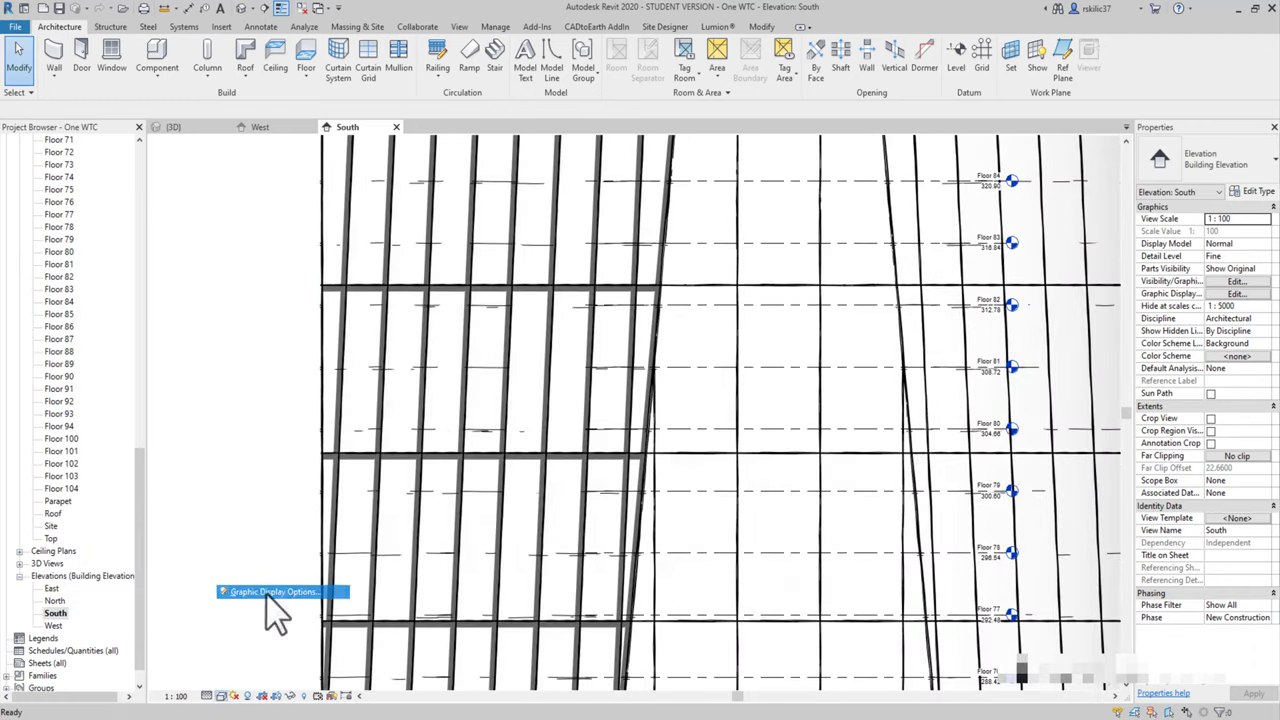
left_click(266, 594)
left_click(814, 234)
key("Escape")
scroll(900, 571, "down", 5)
middle_click_drag(900, 571, 817, 467)
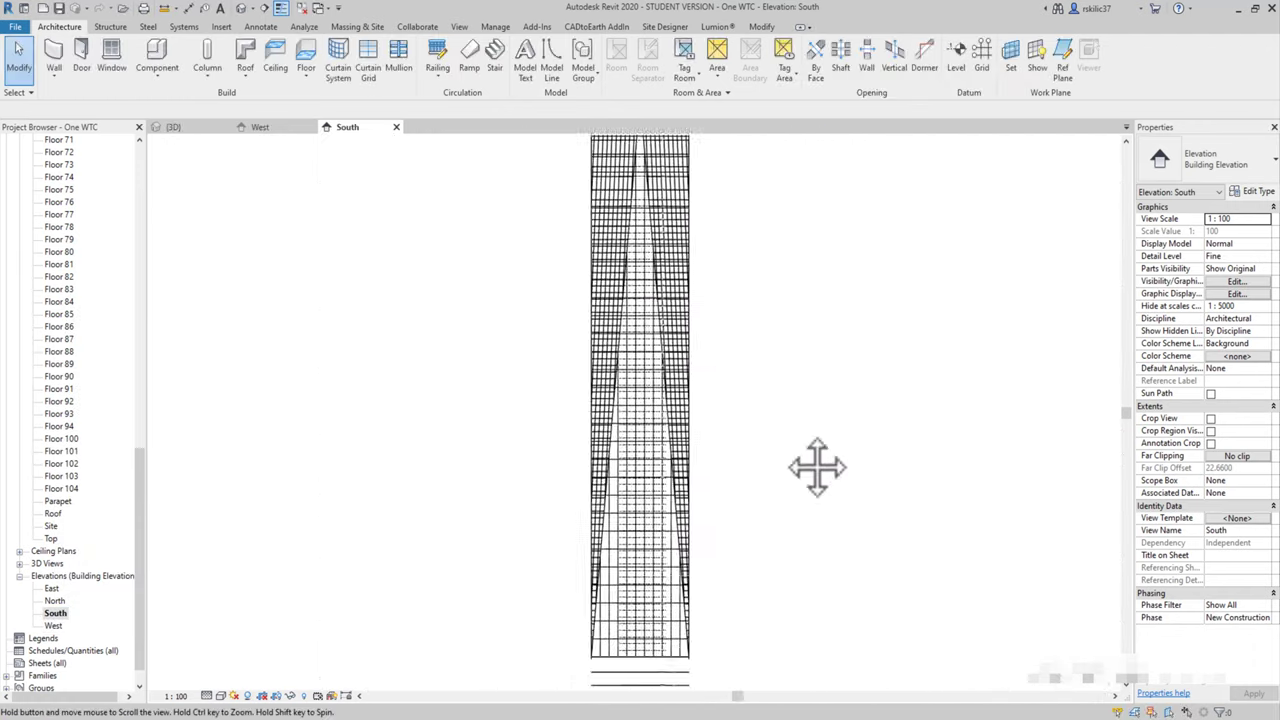
scroll(817, 467, "down", 1)
- Apply depth cueing to the South elevation, then return to the 3D view
left_click(220, 695)
left_click(266, 594)
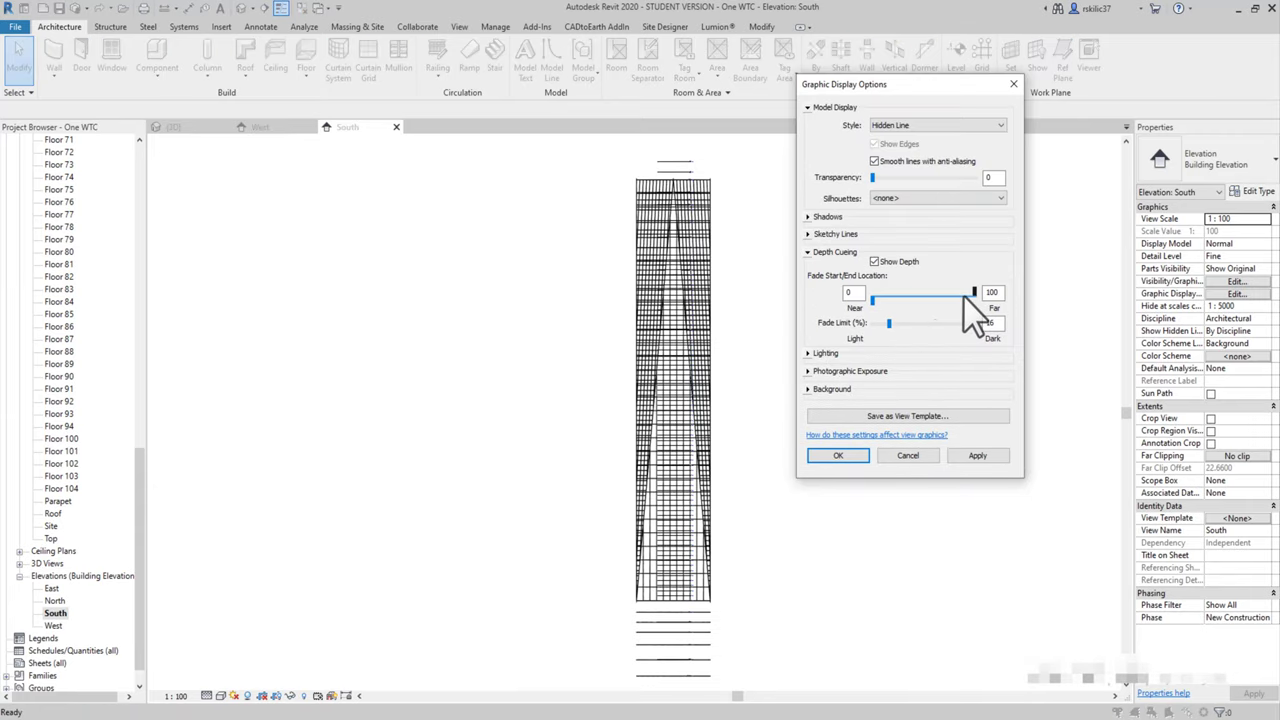
left_click(880, 458)
scroll(785, 480, "up", 5)
middle_click_drag(785, 480, 686, 409)
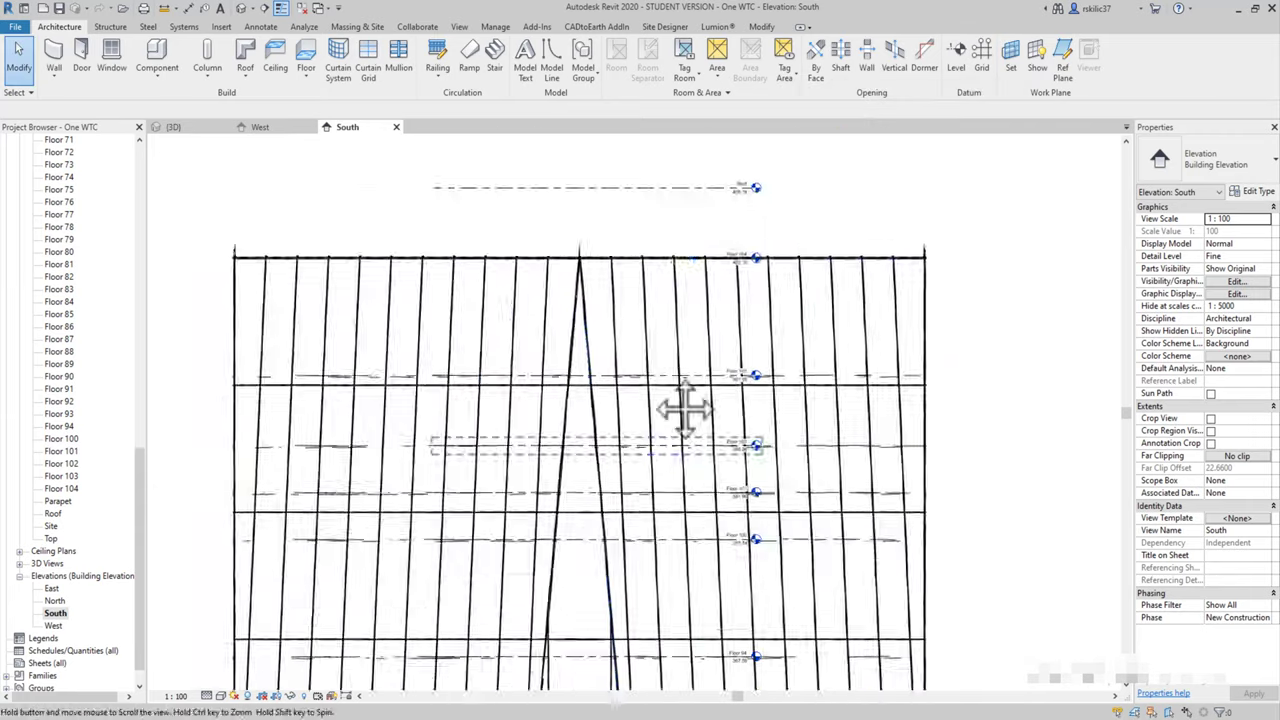
scroll(537, 637, "up", 2)
scroll(285, 528, "down", 3)
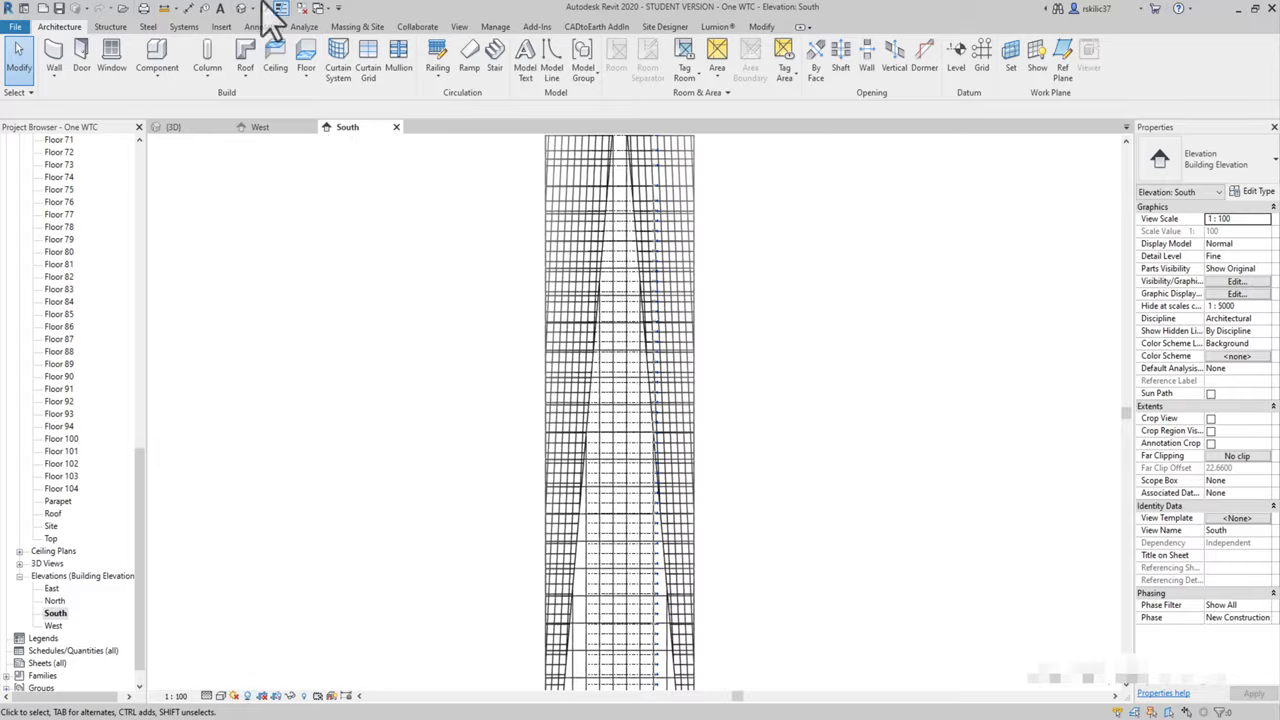
left_click(263, 8)
scroll(646, 301, "down", 3)
scroll(687, 604, "up", 4)
middle_click_drag(687, 604, 666, 462)
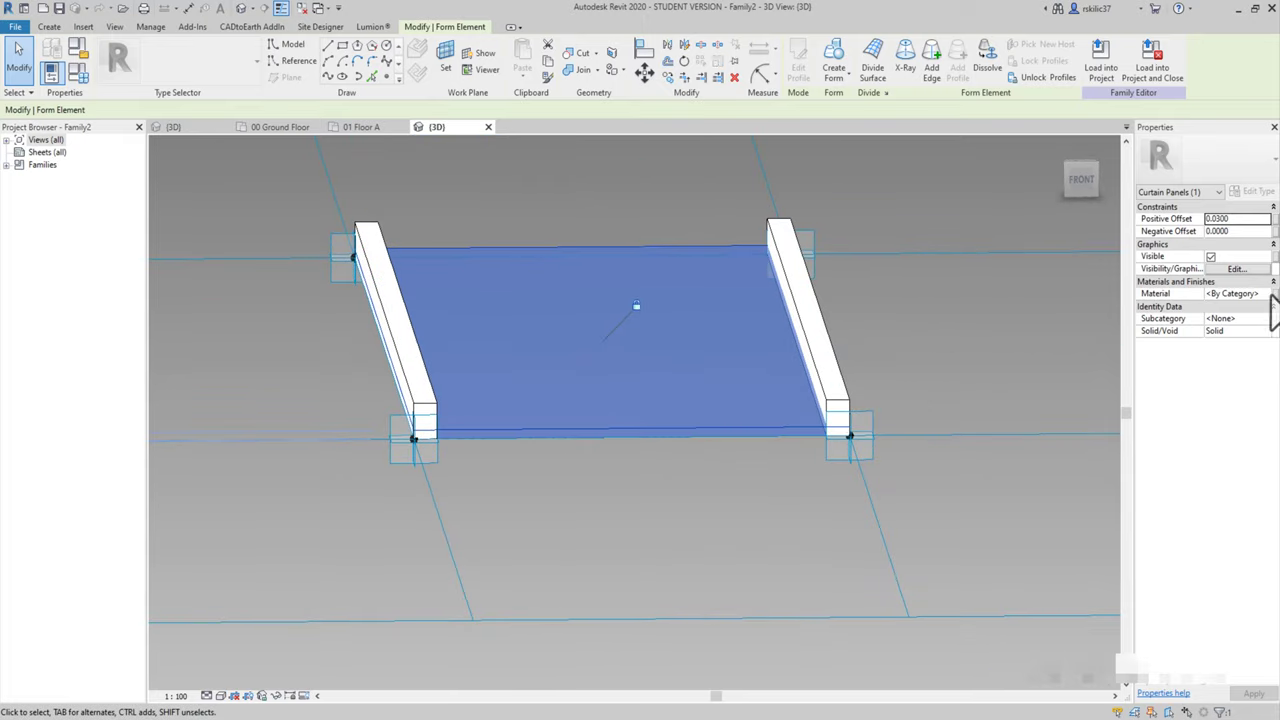
- Create the Cam Panel material parameter and set it to Glass, Matte via a 'glass' search
left_click(1272, 294)
key("Return")
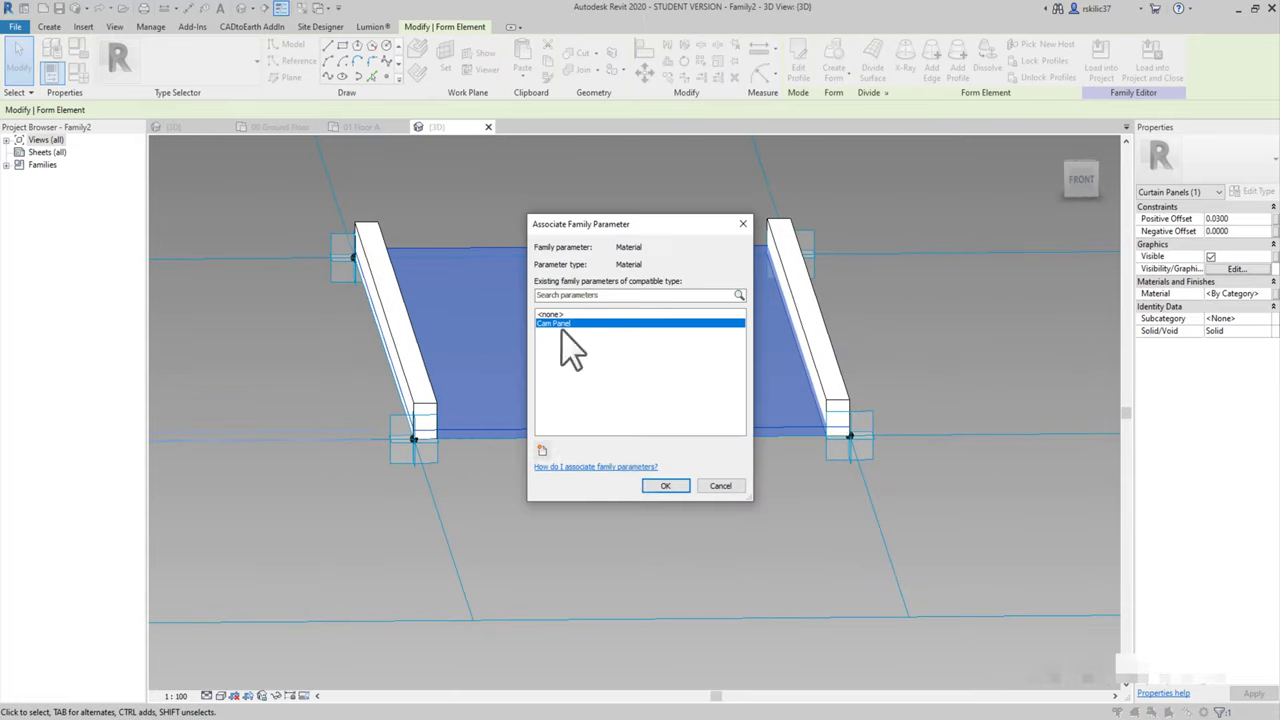
left_click(857, 270)
type("glass")
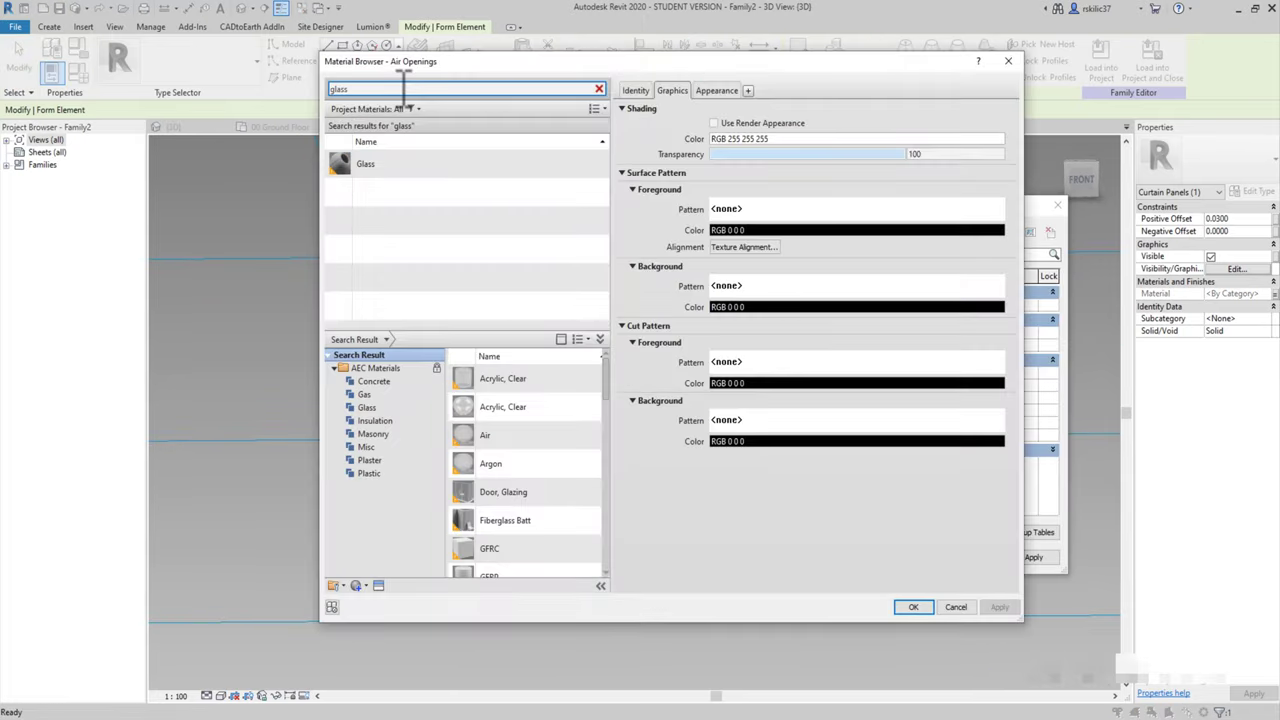
scroll(620, 400, "down", 3)
left_click(920, 557)
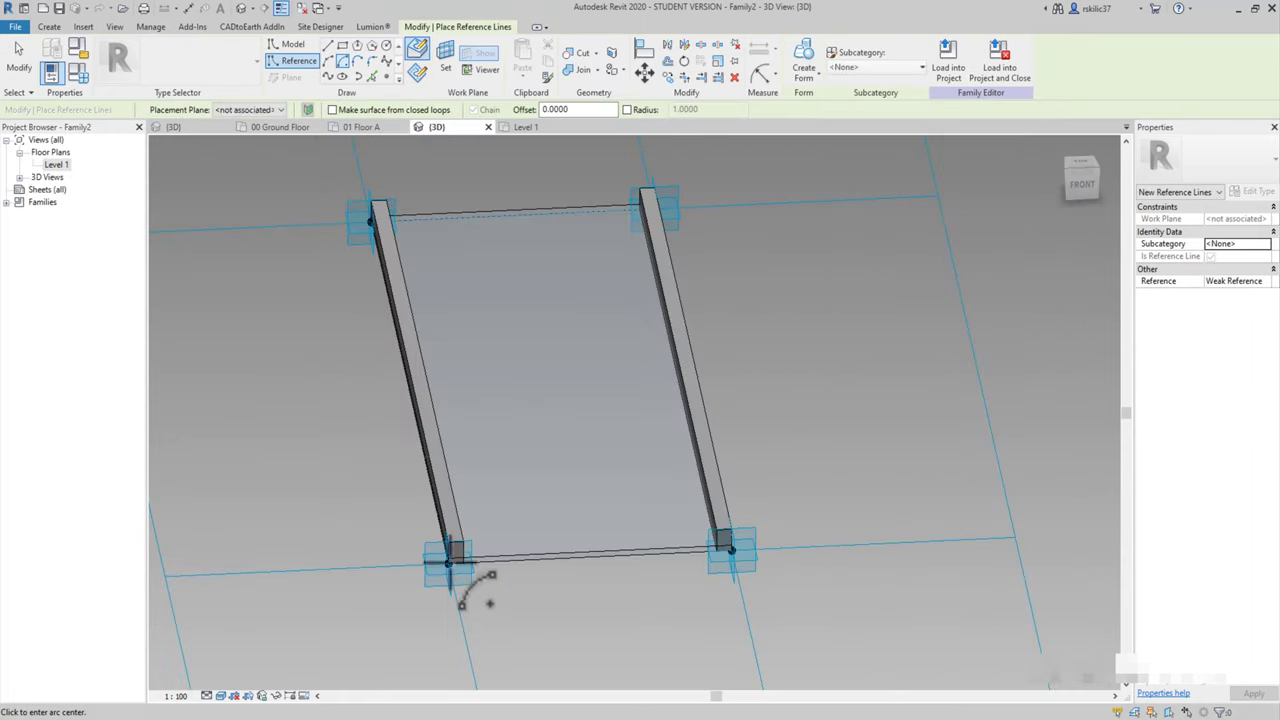
- Finish the arc reference line at the corner and host a point on it
scroll(557, 400, "up", 3)
scroll(600, 514, "up", 2)
left_click(600, 514)
key("Escape")
key("Escape")
middle_click_drag(600, 514, 395, 145, "shift")
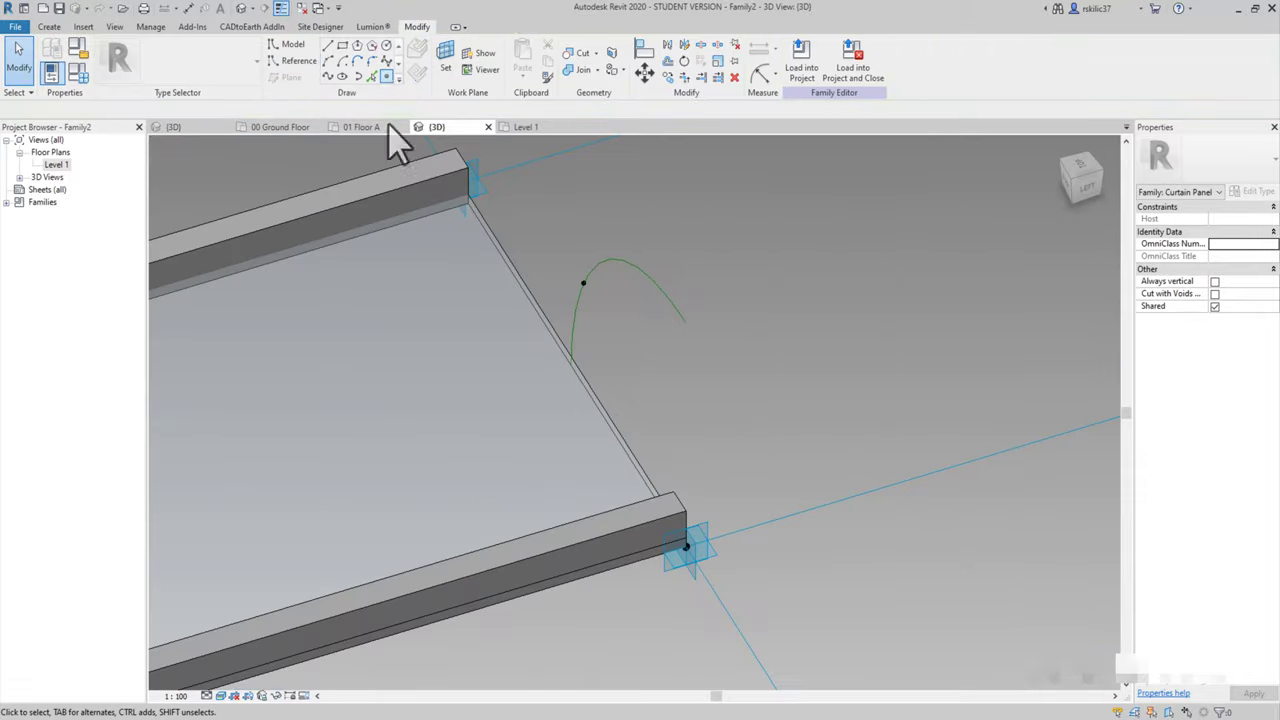
left_click(591, 277)
scroll(590, 276, "up", 2)
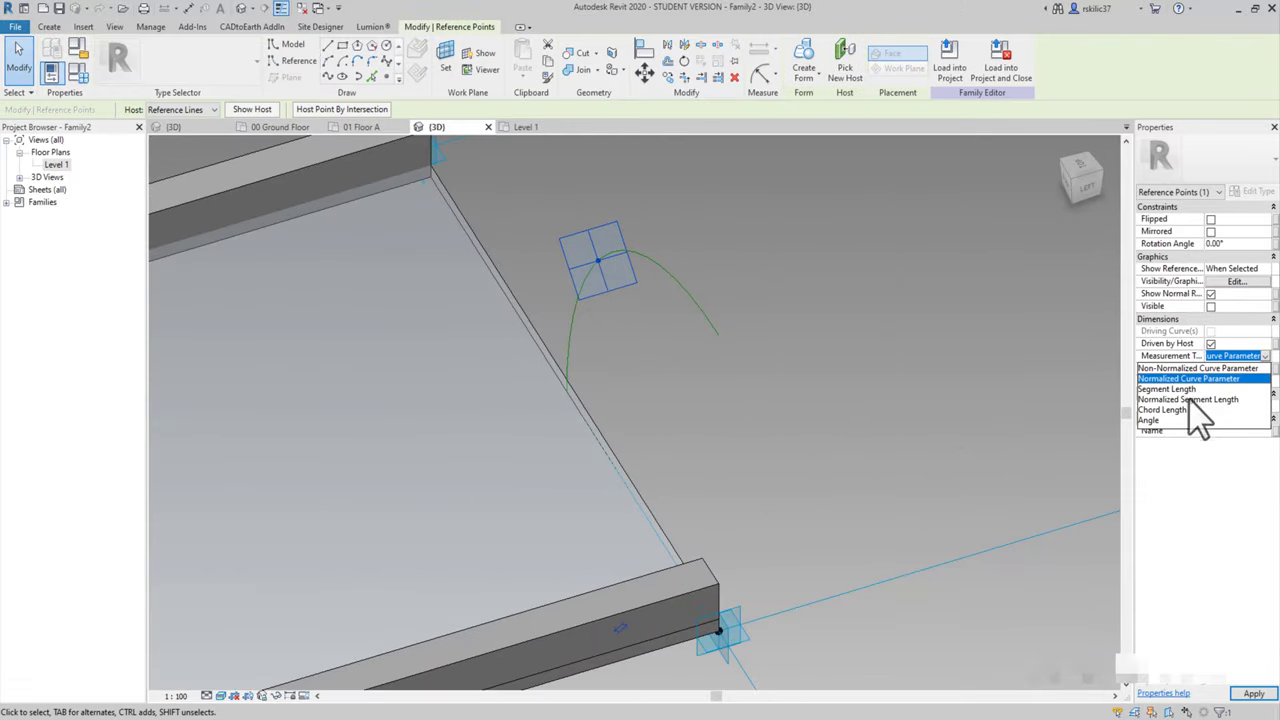
key("Escape")
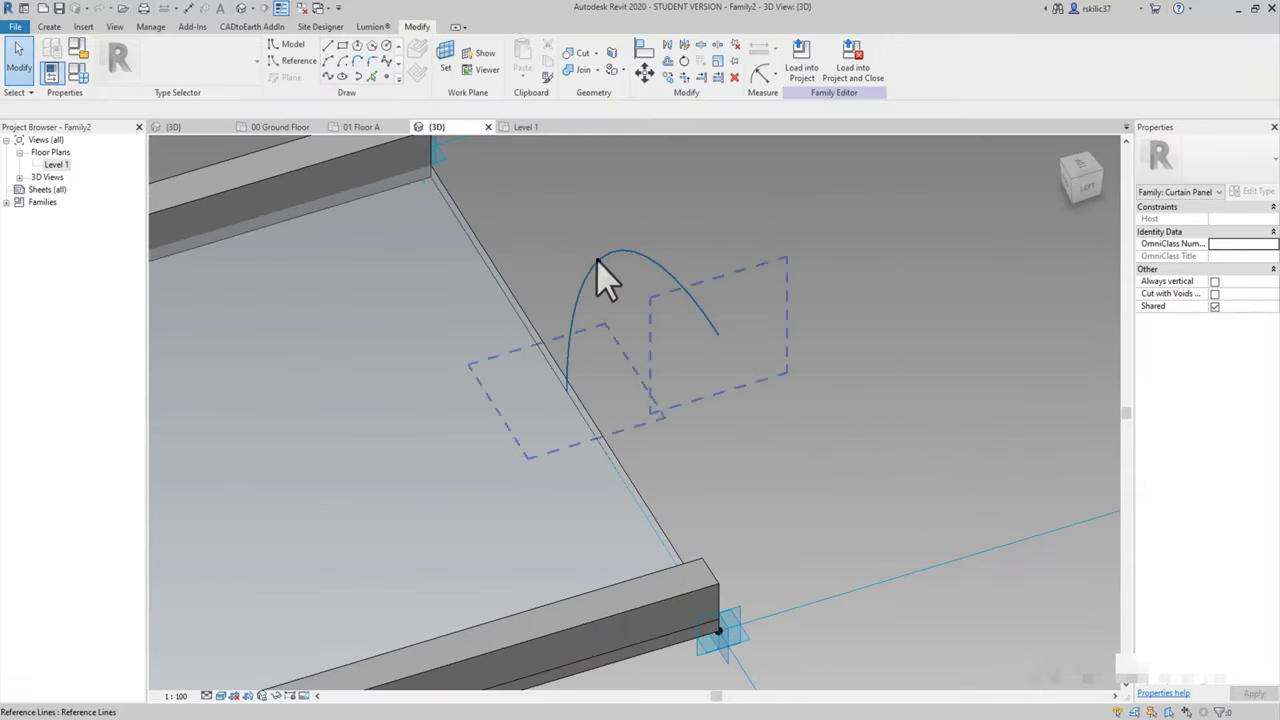
- Draw a model line from the arc point to the beam end and select the leaf lines
middle_click_drag(607, 497, 655, 590, "shift")
key("Escape")
key("Escape")
key("z")
key("f")
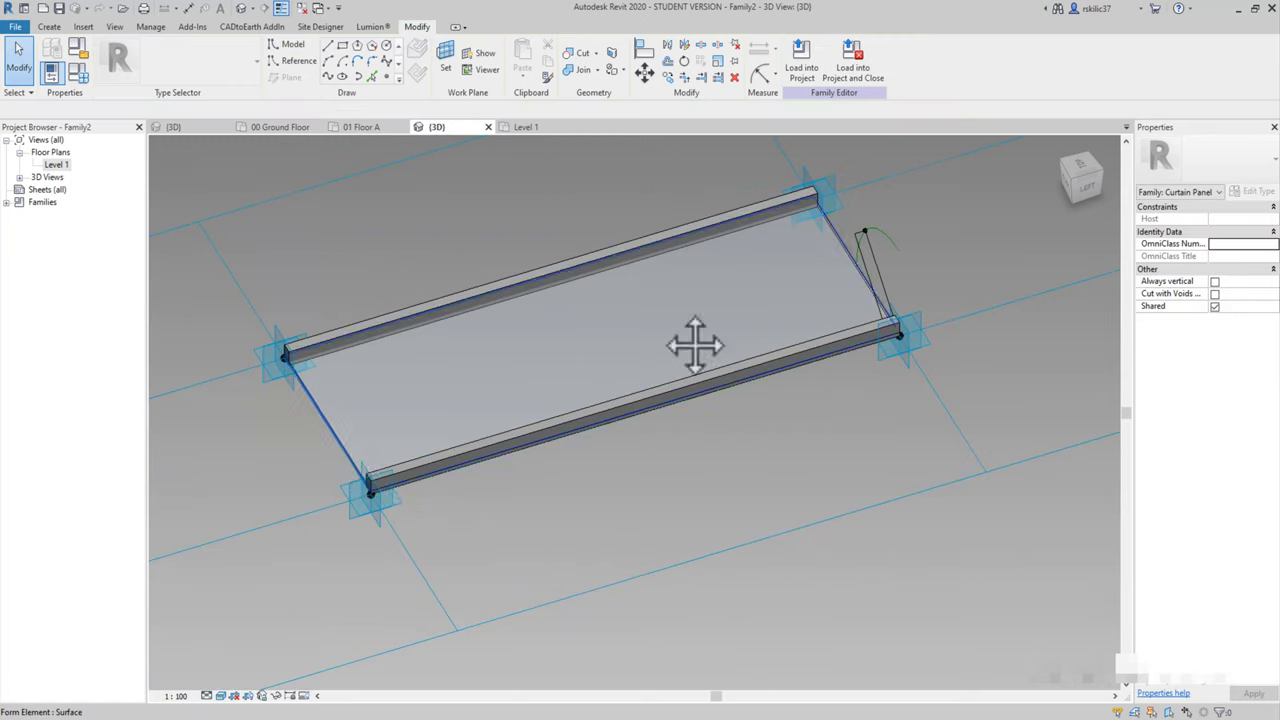
left_click(868, 268)
mouse_move(868, 268)
middle_mouse_down("shift")
mouse_move(386, 371)
mouse_move(829, 543)
mouse_move(257, 500)
middle_mouse_up("shift")
left_click(257, 500)
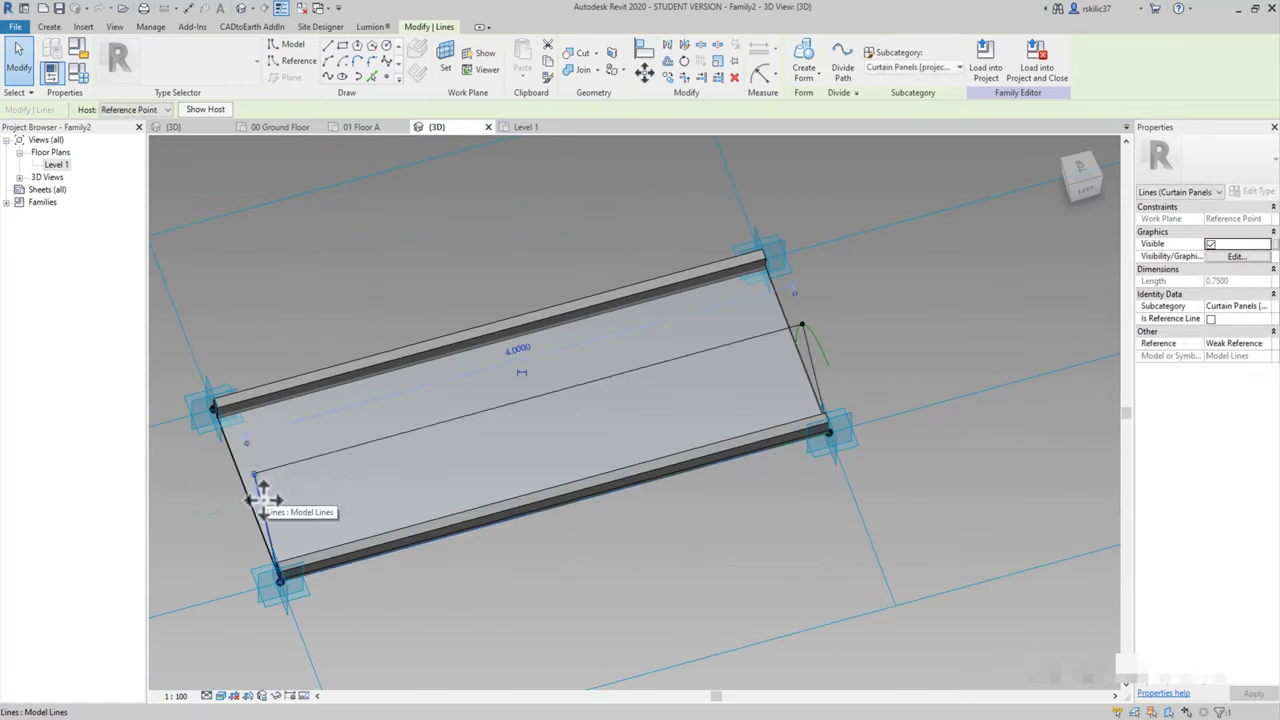
scroll(566, 400, "up", 5)
key("Escape")
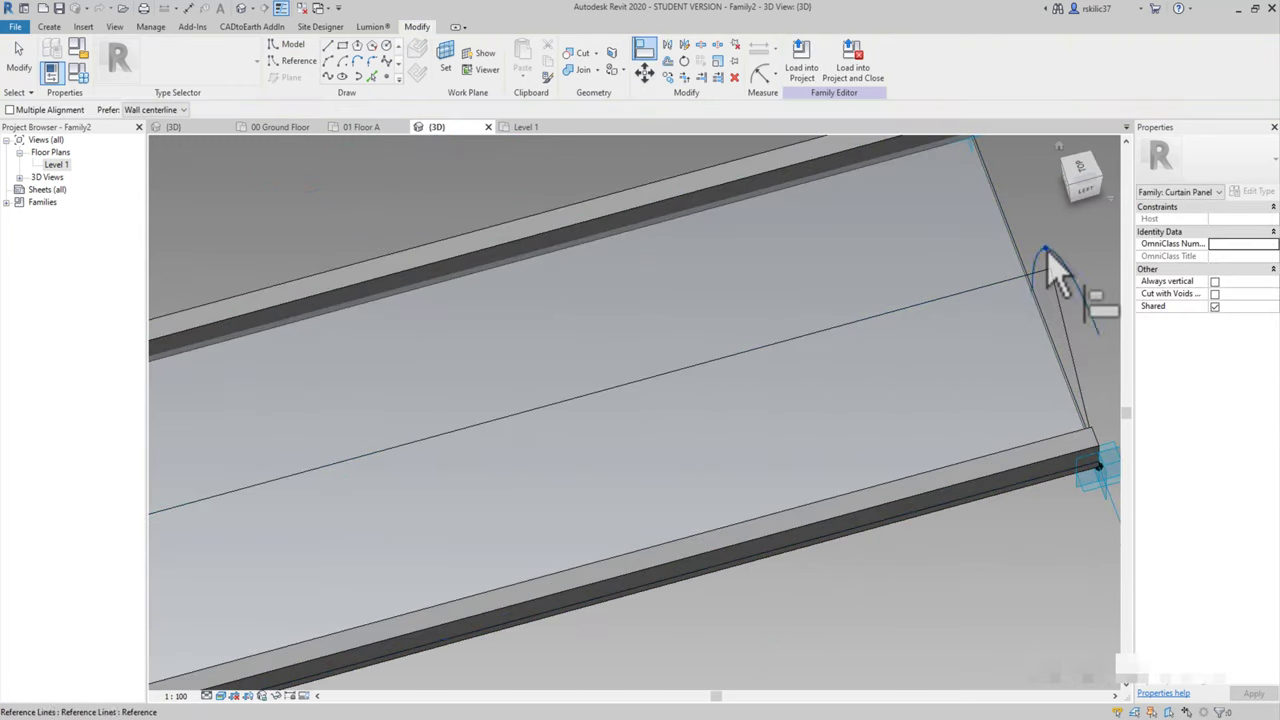
scroll(576, 399, "down", 5)
- Create a form surface from the selected lines as the left door leaf
left_click(420, 334)
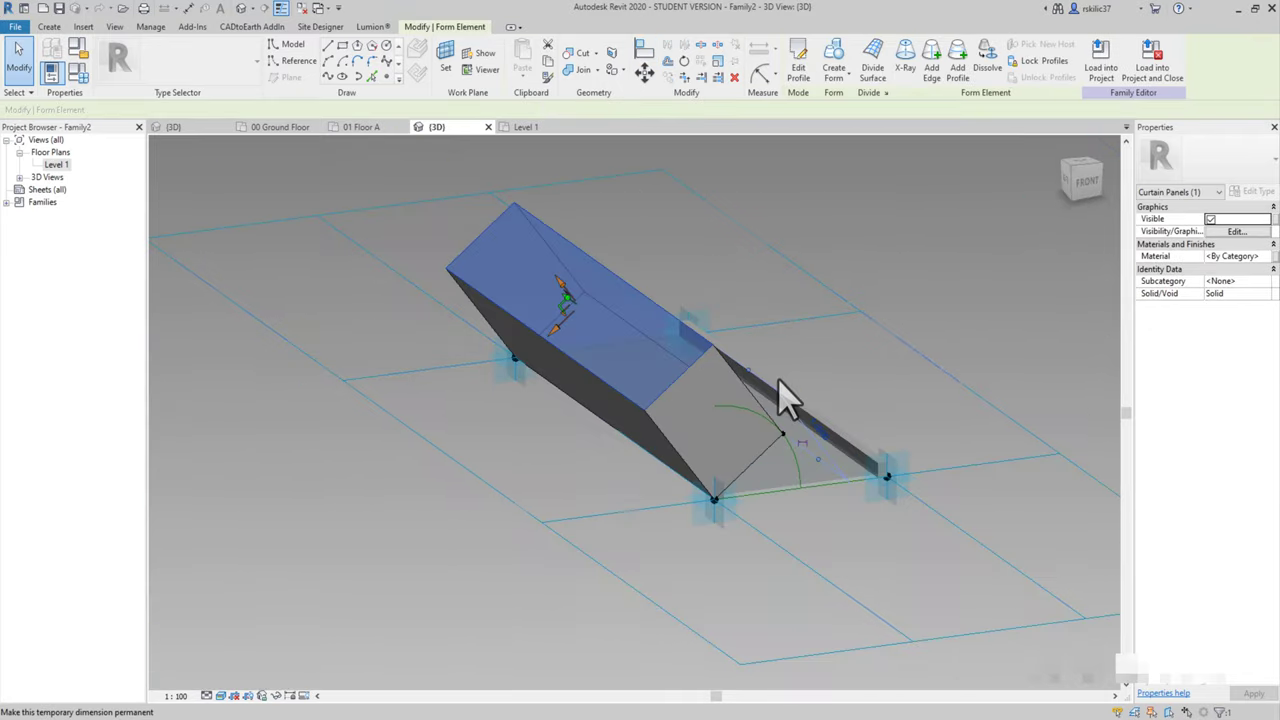
key("Escape")
middle_click_drag(838, 432, 530, 418, "shift")
middle_click_drag(657, 309, 994, 472, "shift")
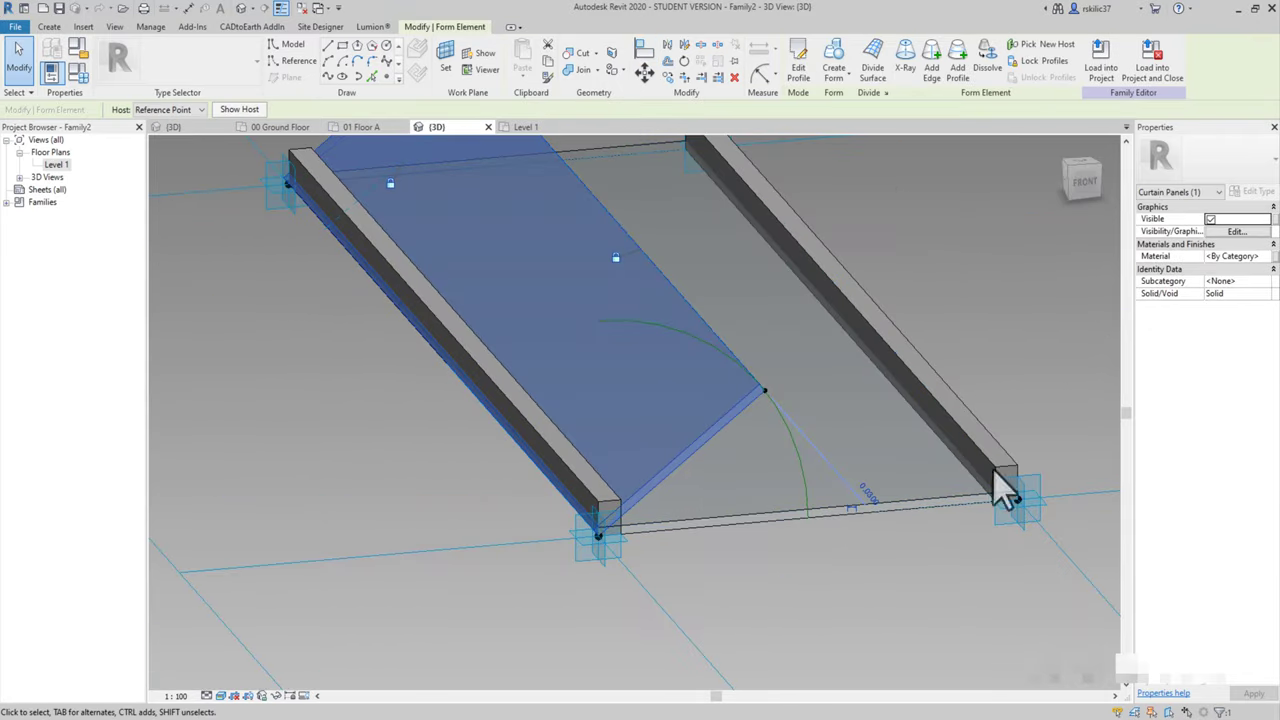
left_click(765, 389)
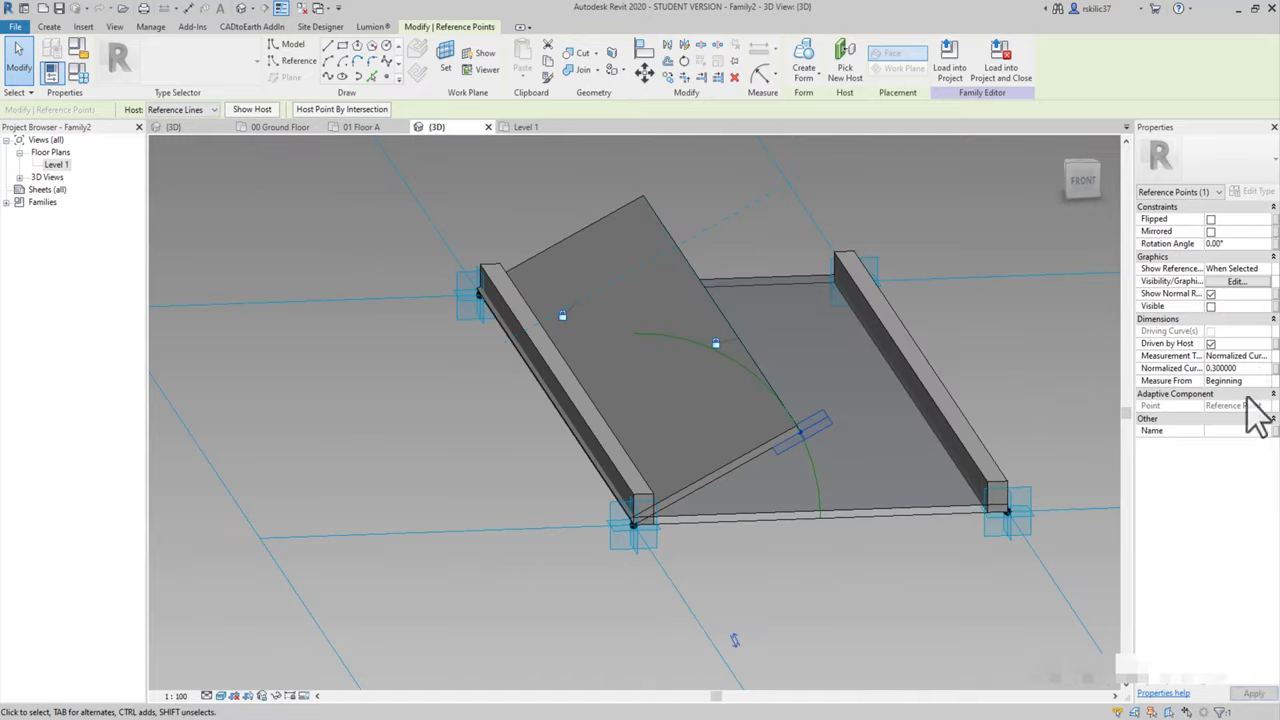
- Inspect the tilted leaf surface, then start a second arc centred on the right corner
middle_click_drag(849, 453, 762, 433, "shift")
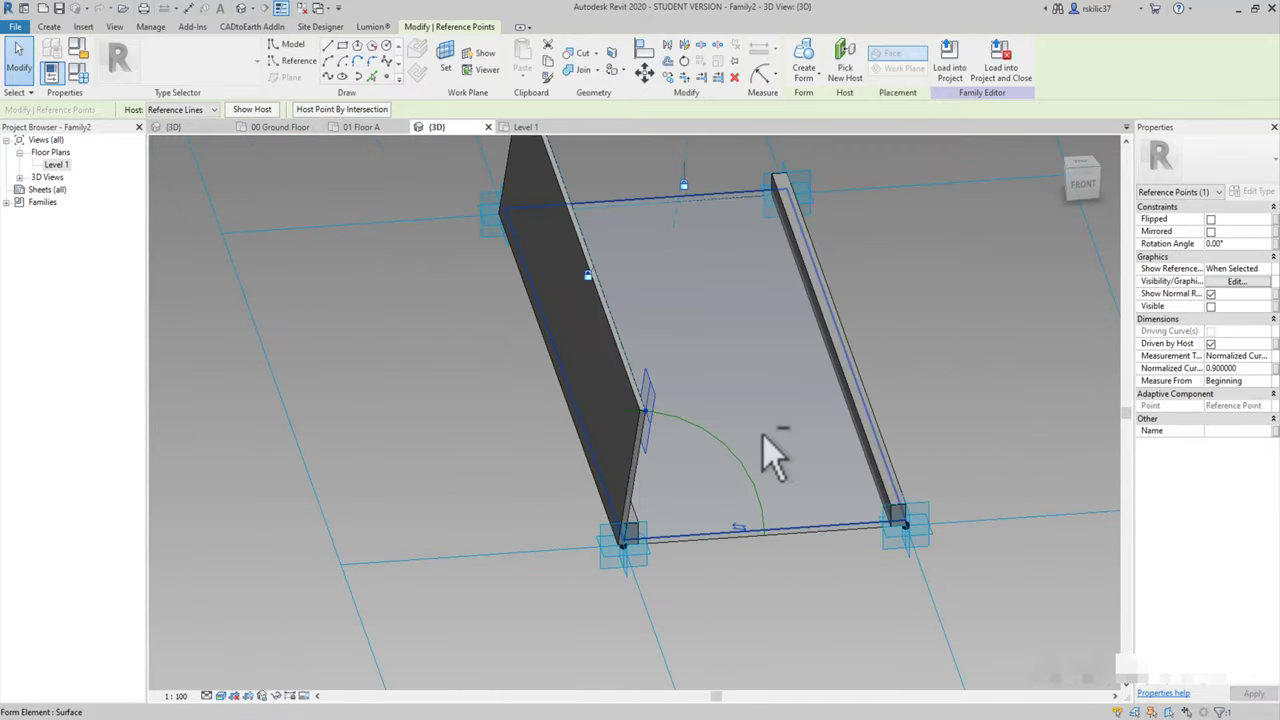
left_click(645, 345)
key("Escape")
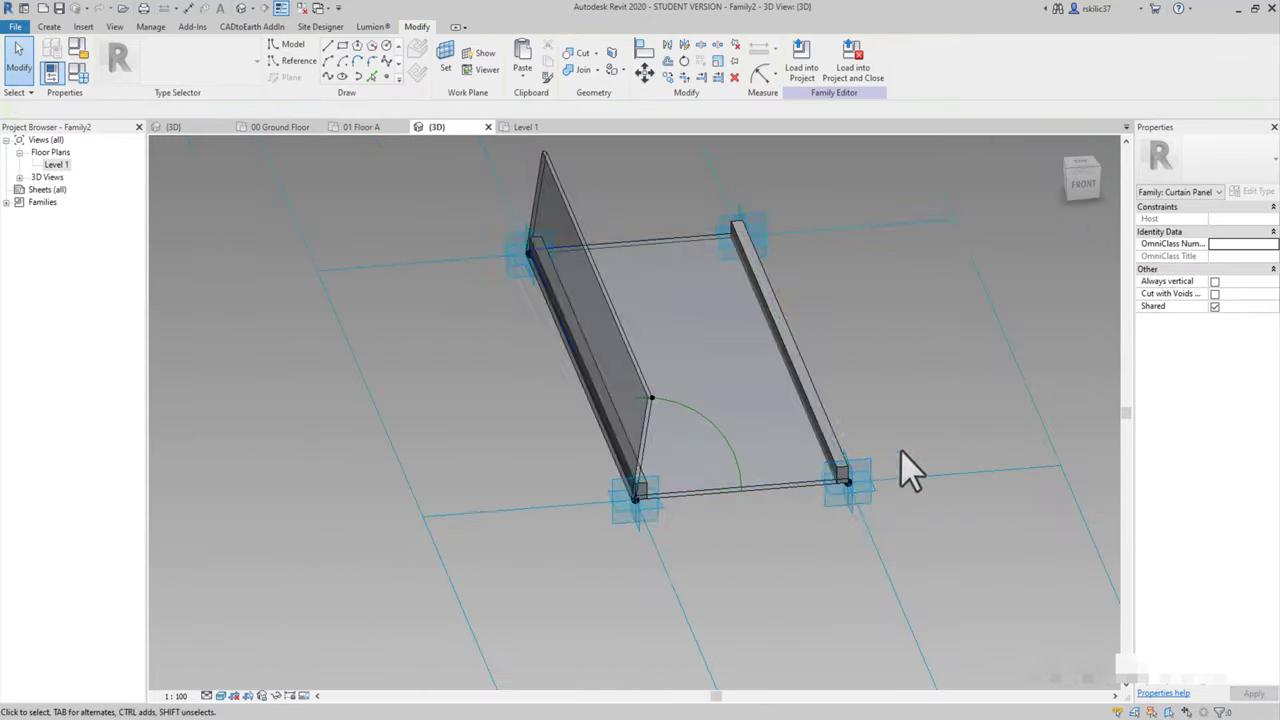
mouse_move(900, 449)
middle_mouse_down("shift")
mouse_move(608, 540)
mouse_move(808, 500)
middle_mouse_up("shift")
scroll(766, 509, "up", 2)
left_click(292, 60)
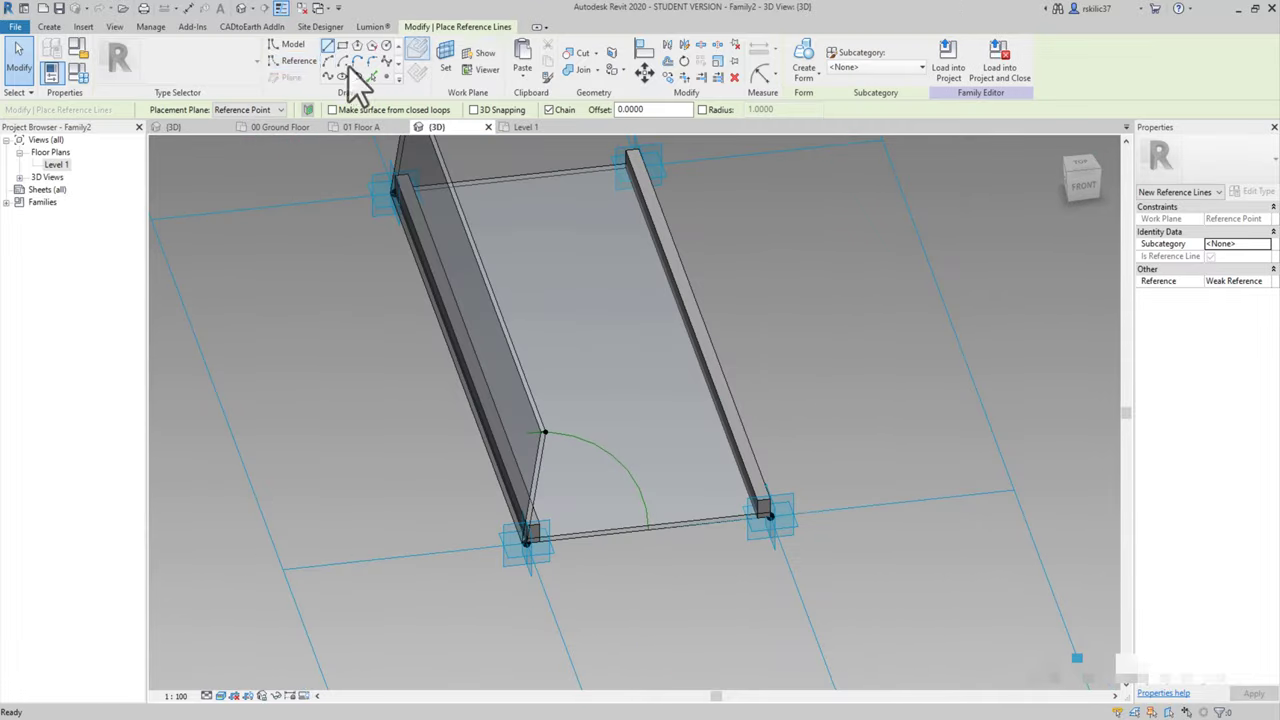
left_click(768, 516)
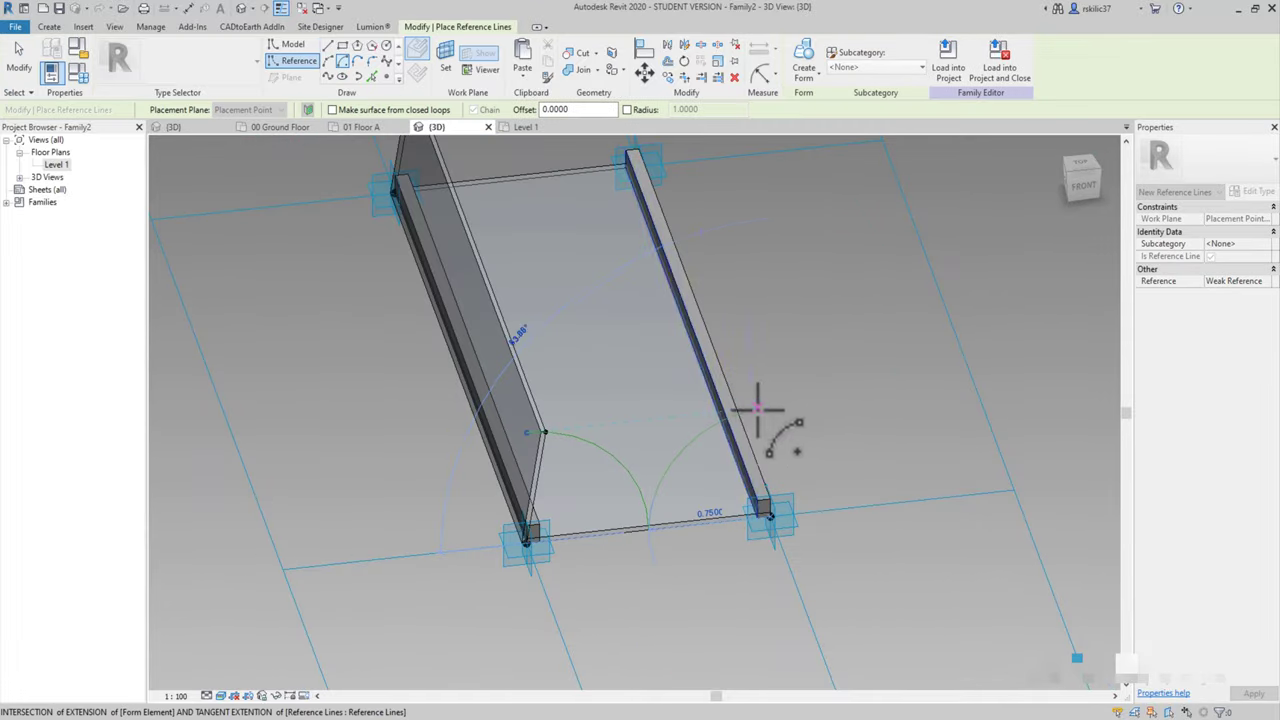
scroll(583, 468, "up", 3)
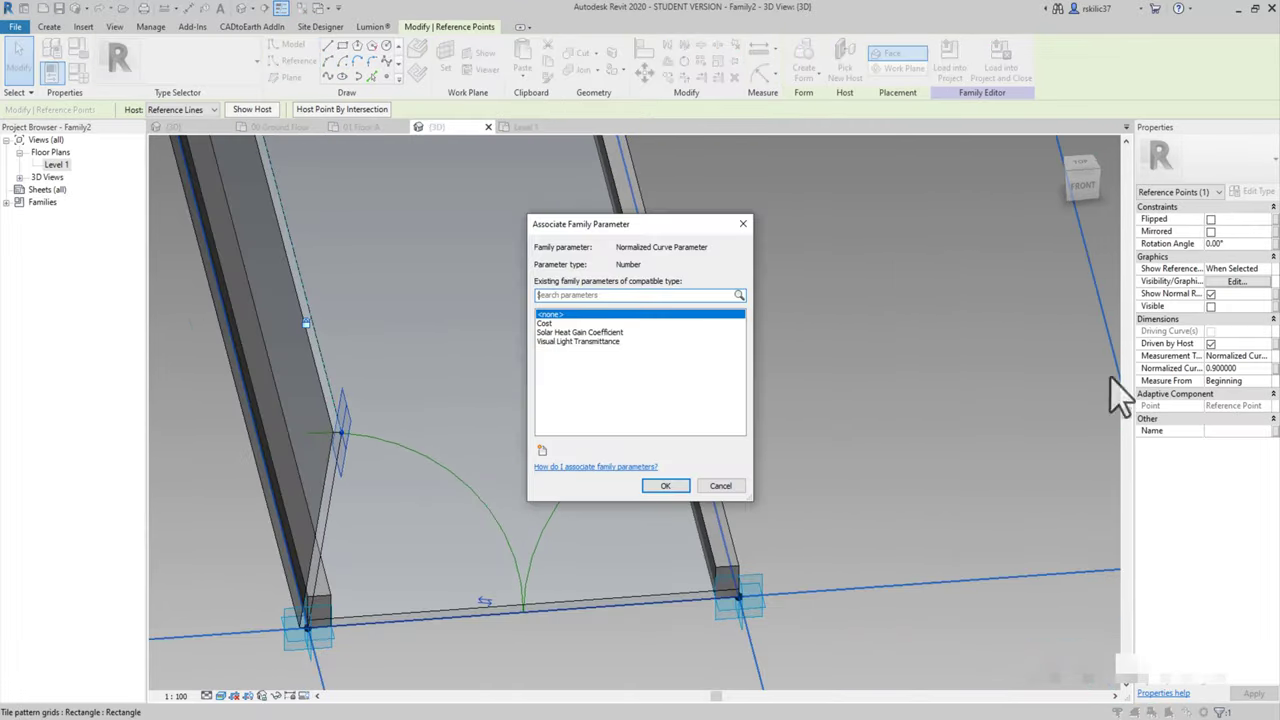
- Drive the point's Normalized Curve Parameter with a new Curtain Panel Açısı type parameter and adjust its value
left_click(563, 345)
type("Curtain Panel Apsi")
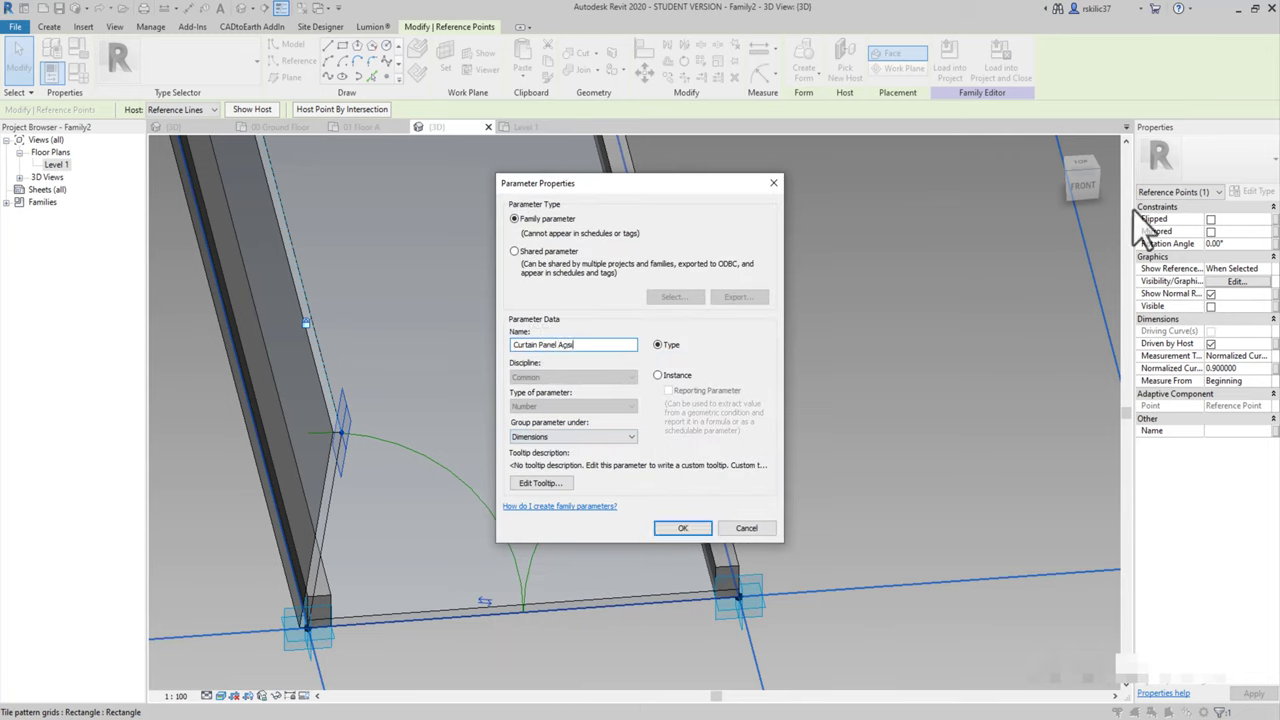
key("Return")
left_click(663, 403)
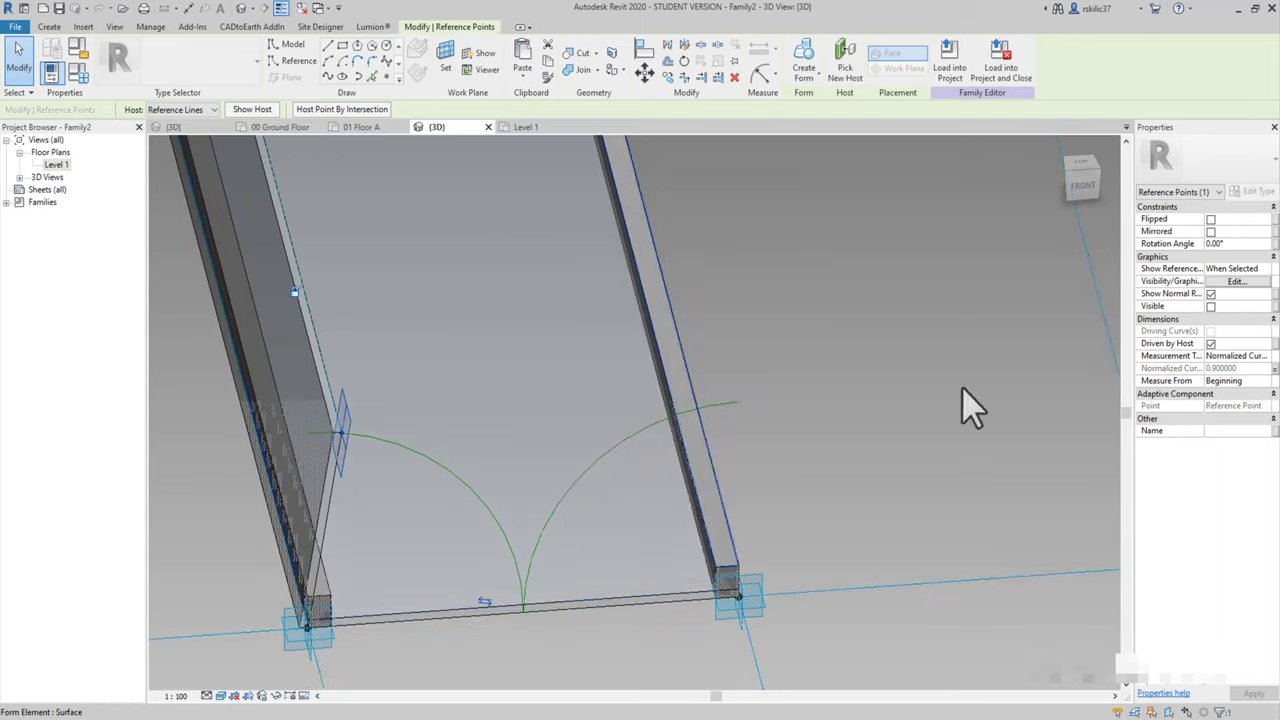
left_click(1270, 368)
left_click(663, 500)
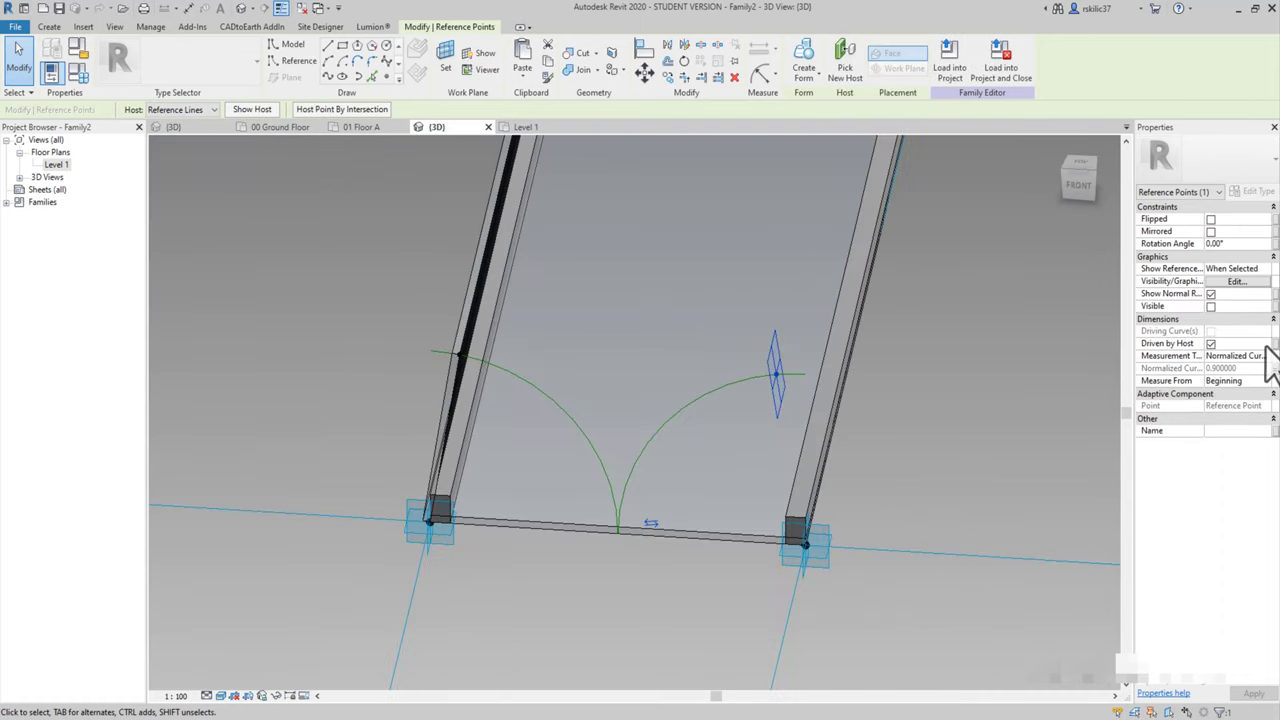
left_click(77, 72)
key("Return")
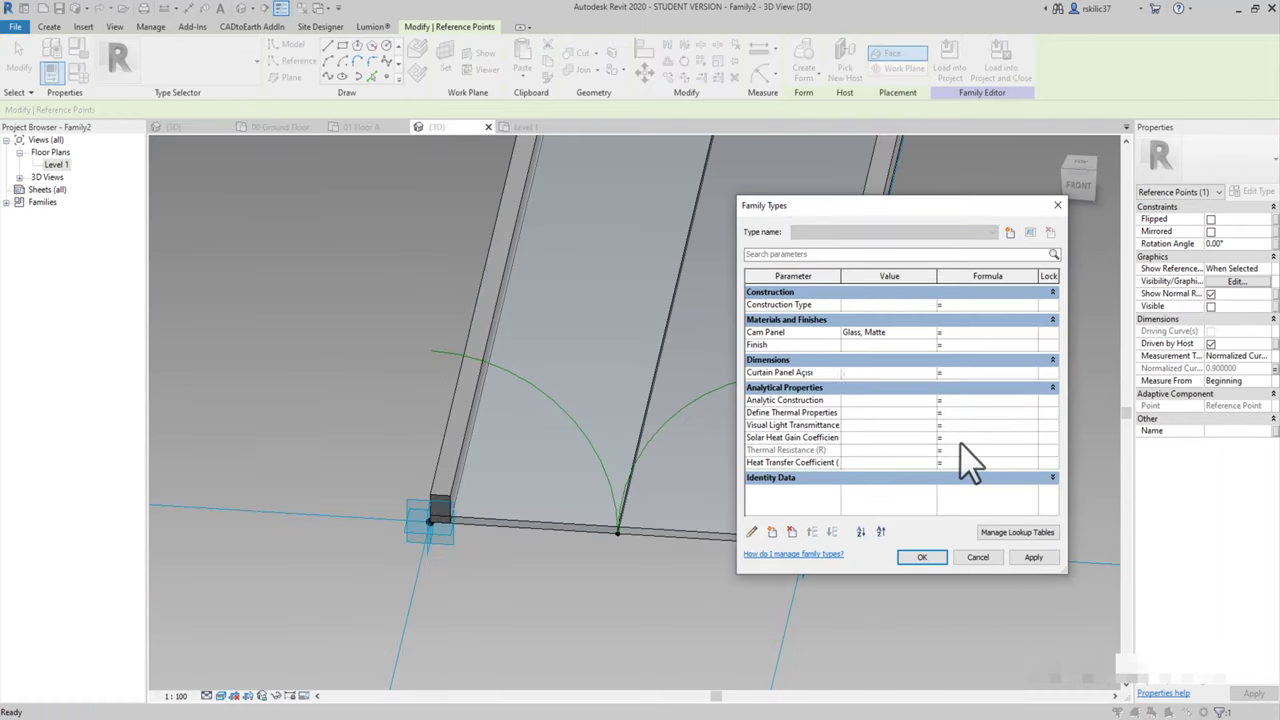
middle_click_drag(586, 351, 690, 205, "shift")
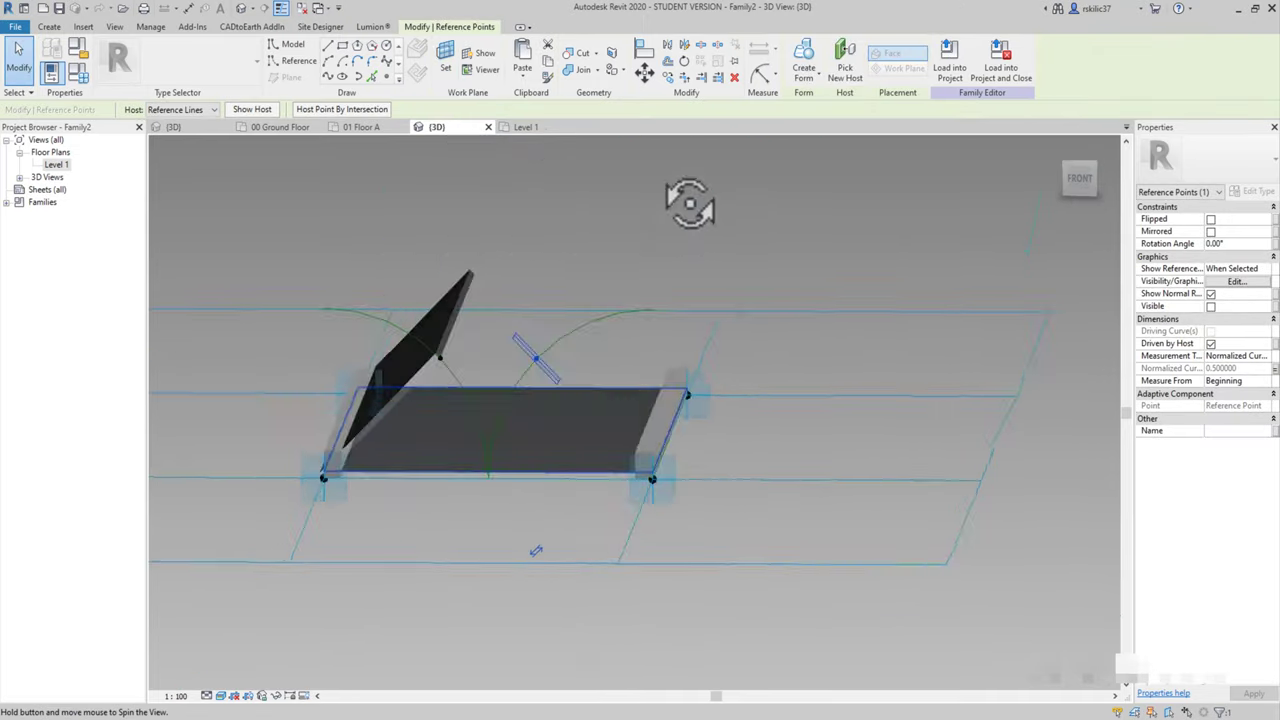
left_click(328, 46)
- Select the point on the right arc and view its active work plane in 3D
key("Escape")
key("Escape")
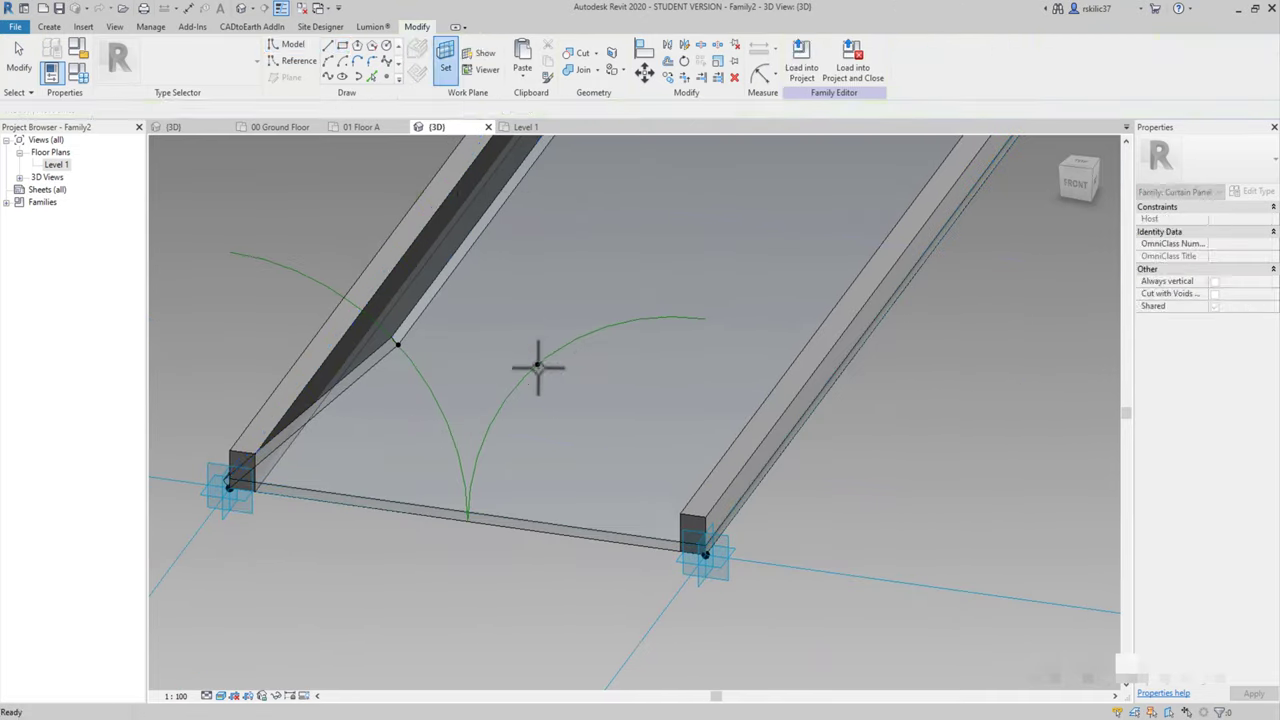
double_click(56, 164)
left_click(632, 352)
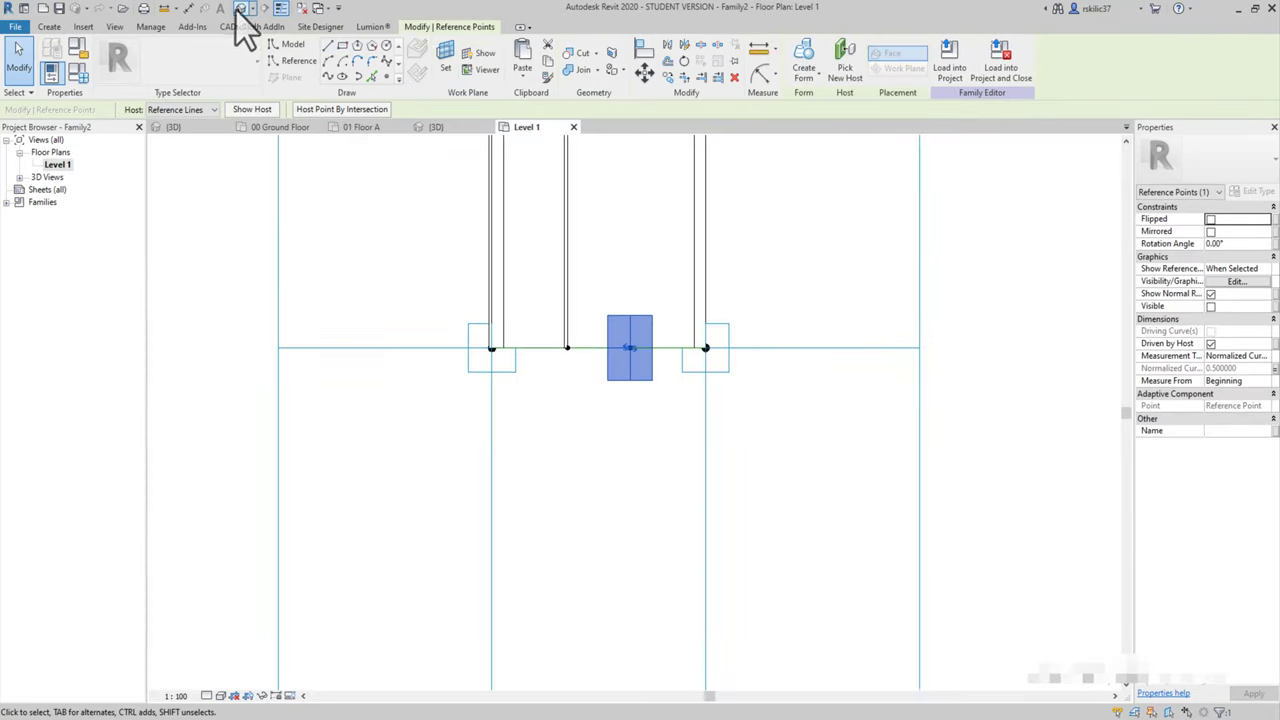
left_click(241, 9)
left_click(342, 45)
middle_click_drag(571, 357, 497, 105, "shift")
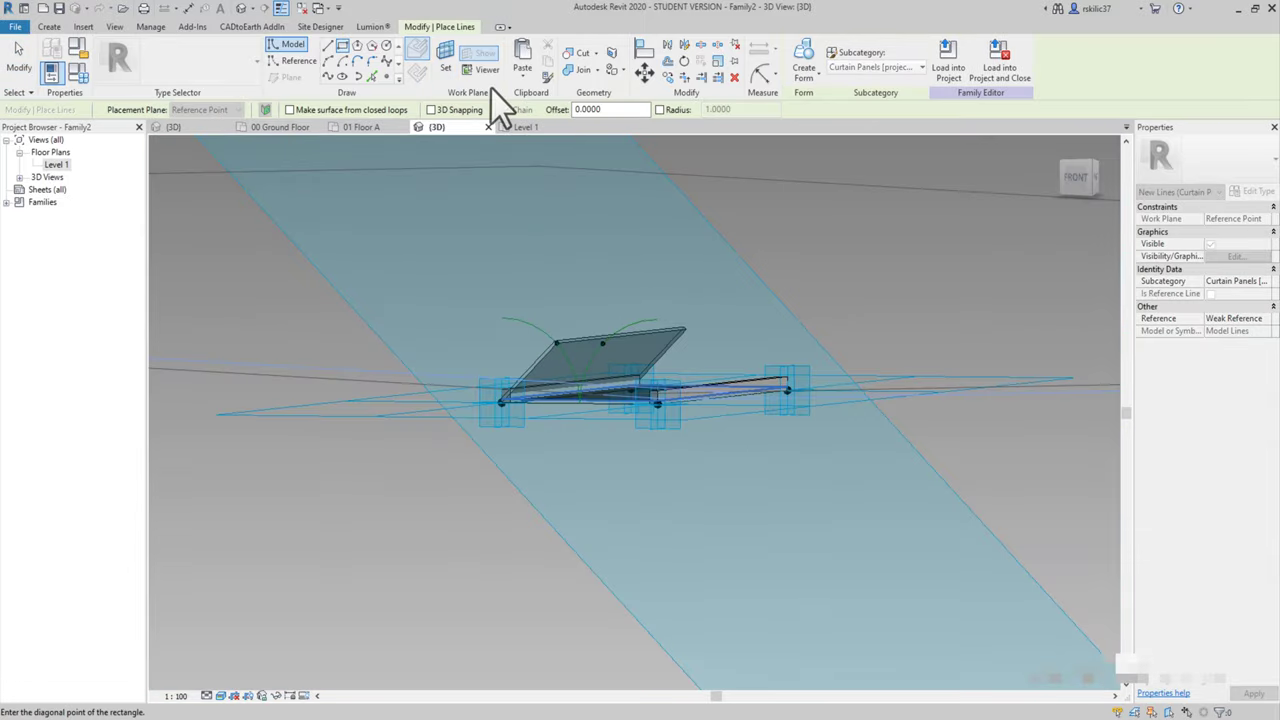
left_click(487, 68)
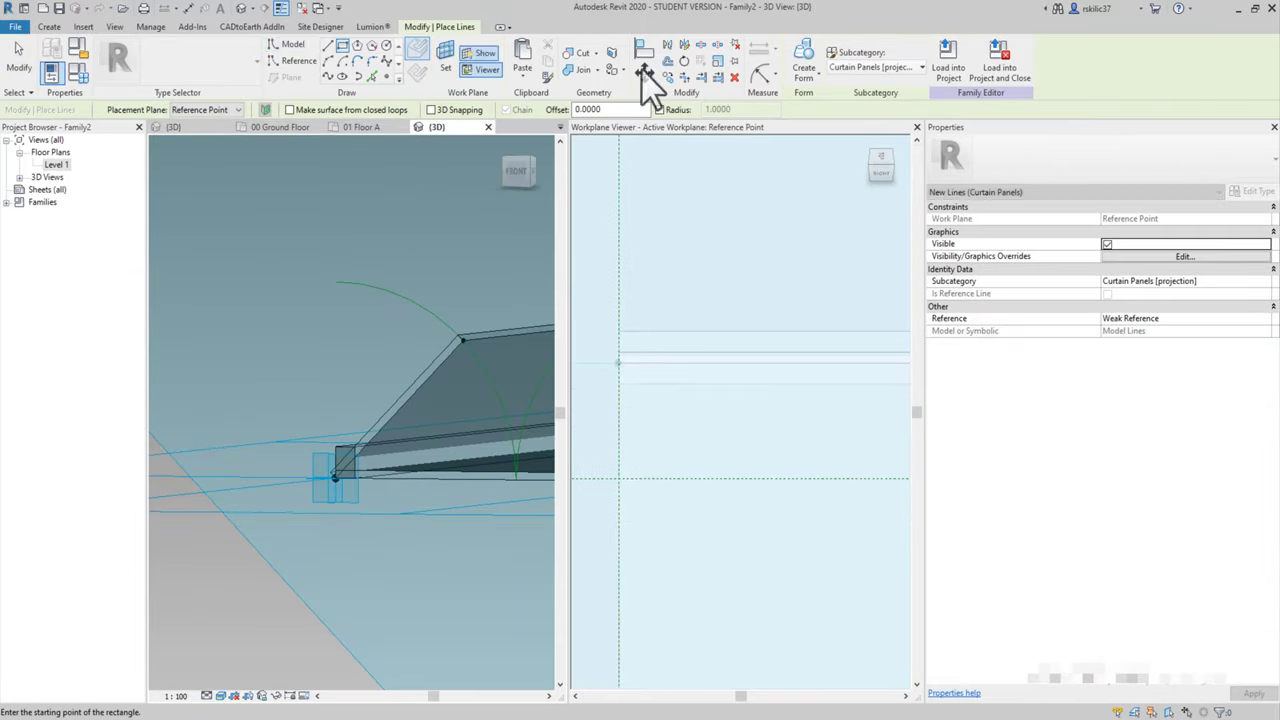
- Draw a connected chain of model lines for the leaf on that work plane
key("l")
key("i")
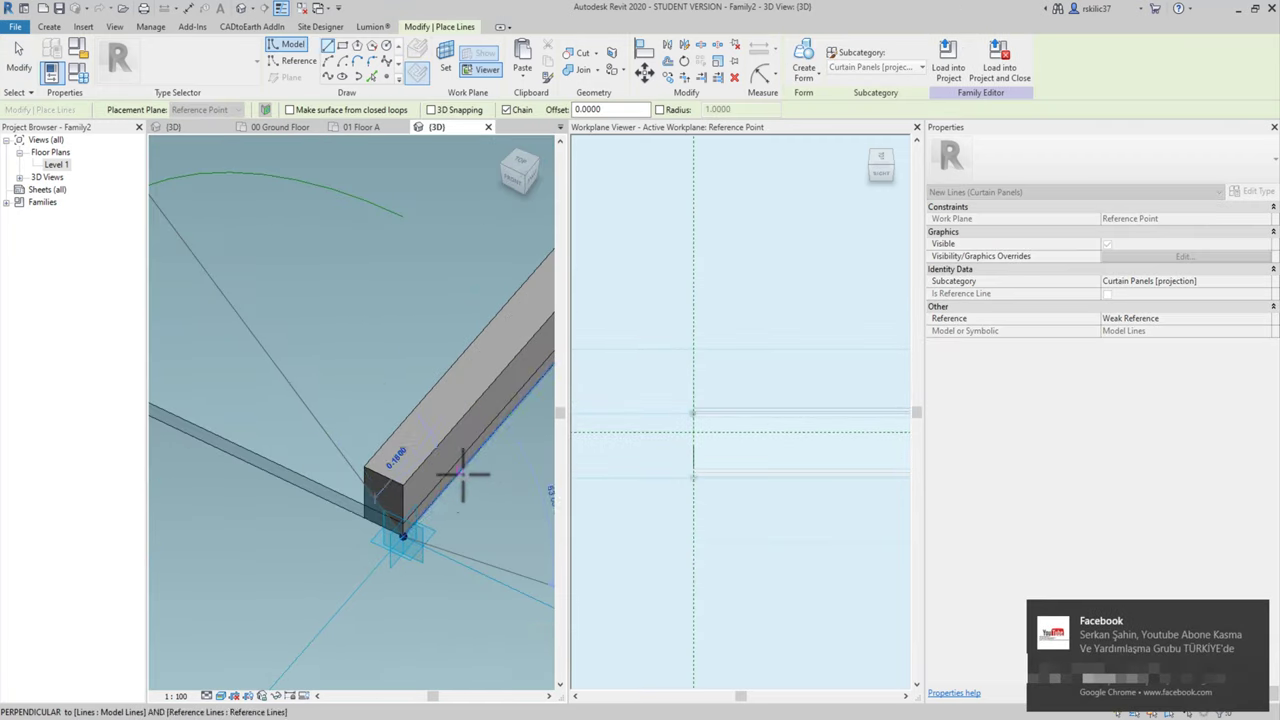
key("Escape")
key("Escape")
mouse_move(349, 349)
middle_mouse_down("shift")
mouse_move(242, 457)
mouse_move(530, 511)
middle_mouse_up("shift")
mouse_move(510, 597)
middle_mouse_down("shift")
mouse_move(474, 543)
mouse_move(214, 443)
middle_mouse_up("shift")
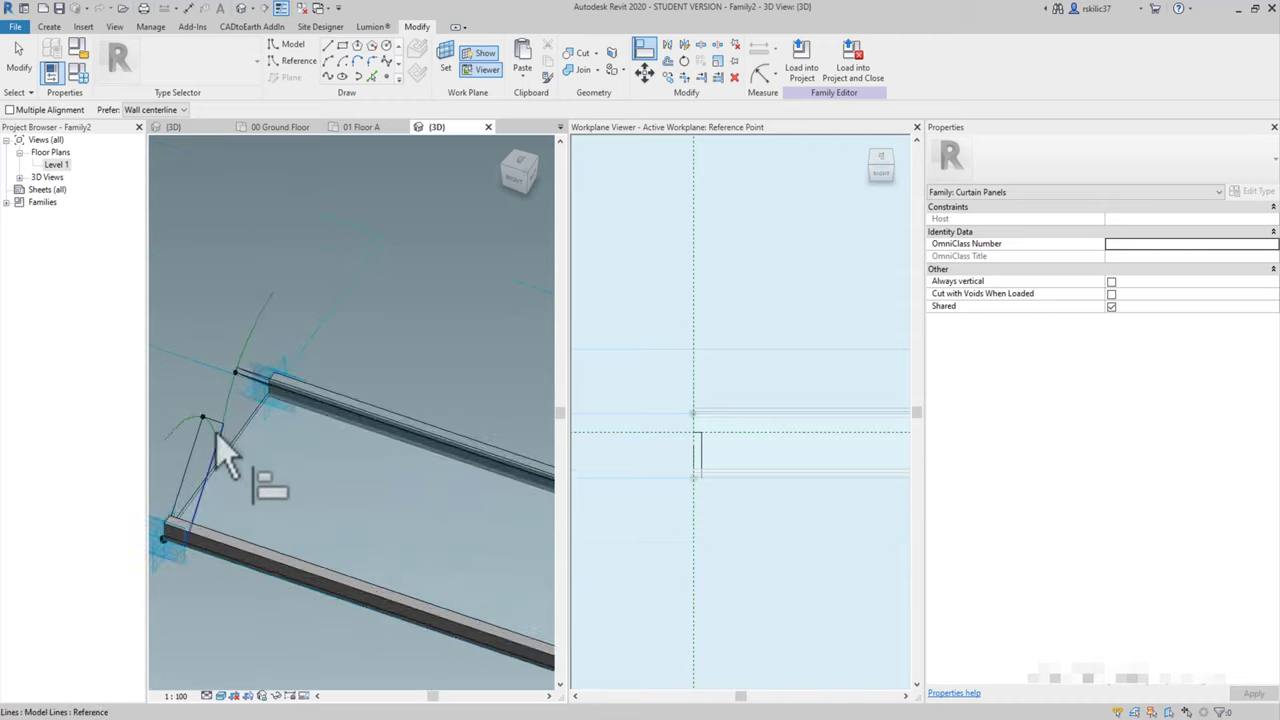
- Select and inspect the second leaf's model lines around the panel
left_click(449, 534)
mouse_move(449, 534)
middle_mouse_down("shift")
mouse_move(441, 577)
mouse_move(391, 429)
mouse_move(286, 377)
mouse_move(309, 409)
middle_mouse_up("shift")
scroll(391, 429, "up", 3)
left_click(423, 414)
left_click(366, 457)
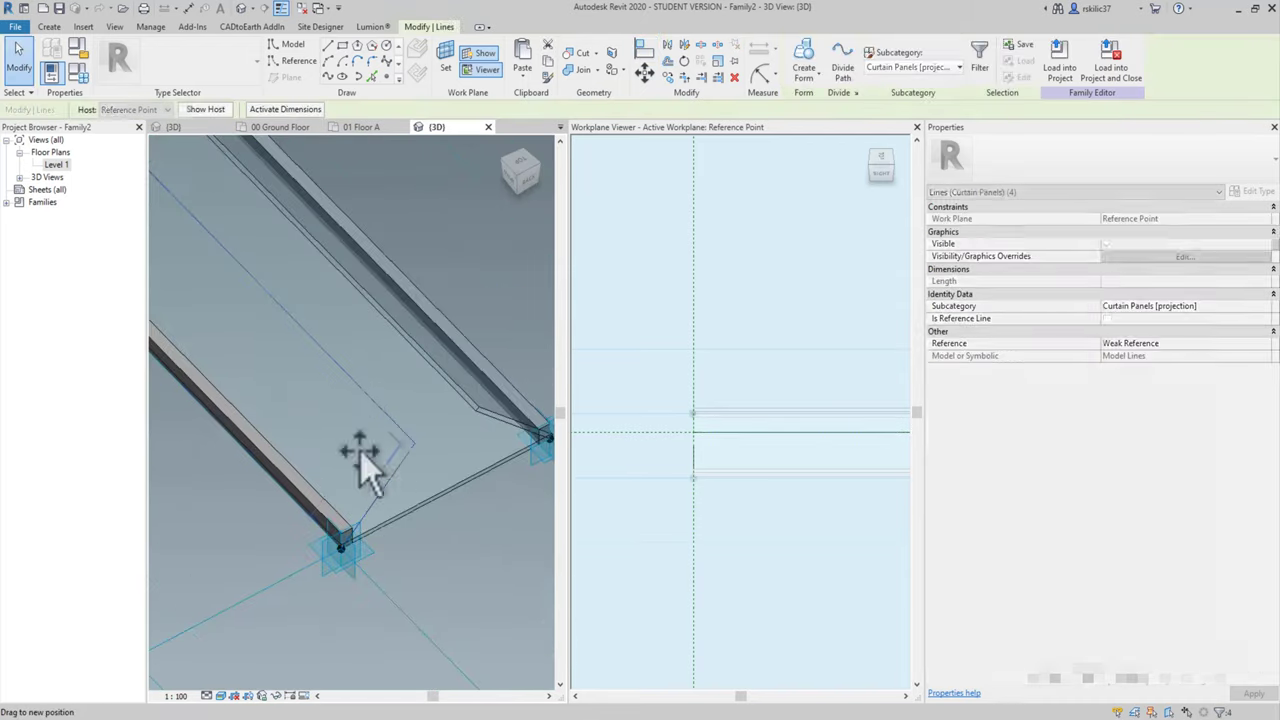
mouse_move(366, 457)
middle_mouse_down("shift")
mouse_move(523, 177)
mouse_move(449, 414)
middle_mouse_up("shift")
left_click(500, 457)
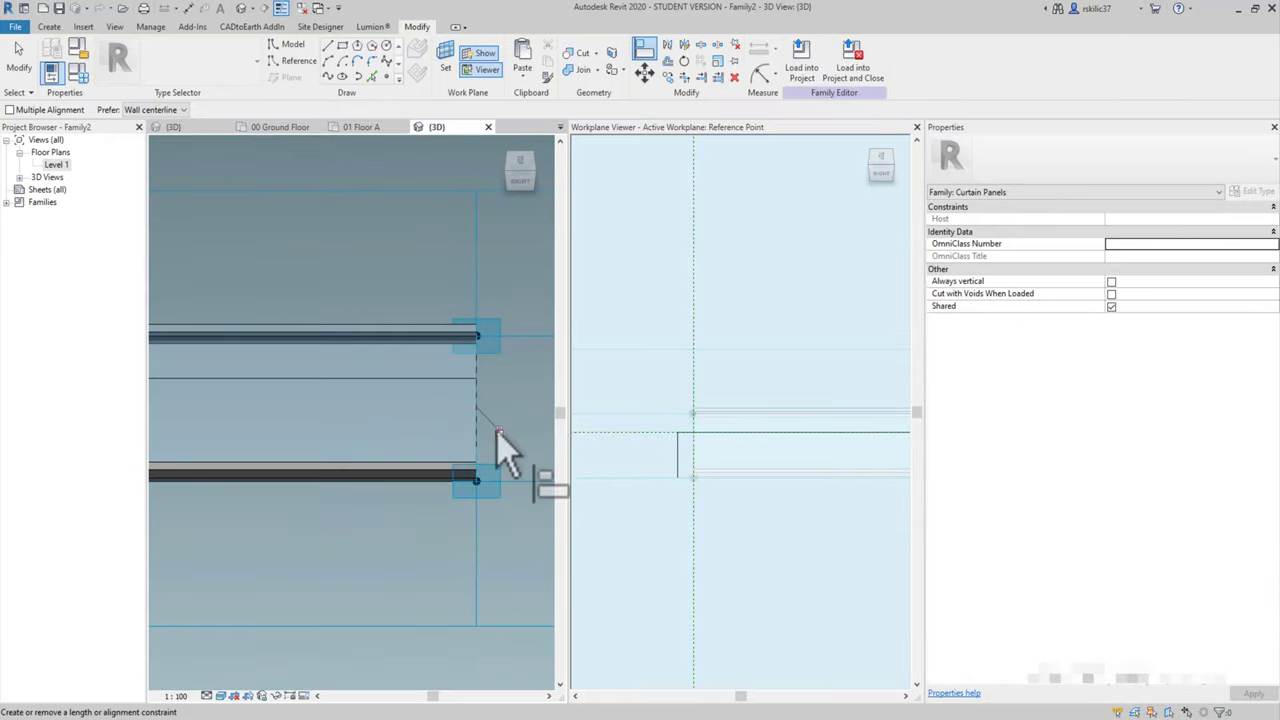
left_click(300, 423)
mouse_move(500, 457)
middle_mouse_down("shift")
mouse_move(300, 423)
mouse_move(399, 425)
mouse_move(457, 443)
middle_mouse_up("shift")
key("Escape")
- Link the second leaf surface's material to the Cam Panel parameter
left_click(475, 88)
key("Escape")
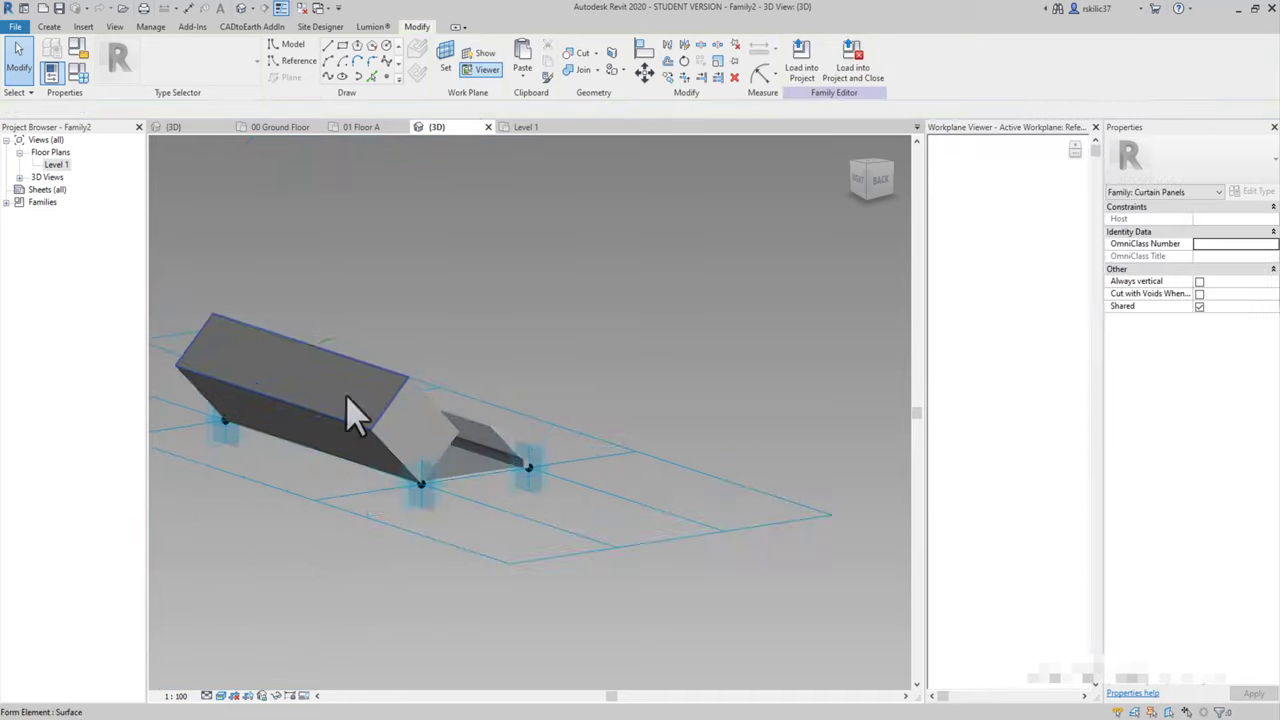
left_click(345, 394)
mouse_move(345, 394)
middle_mouse_down("shift")
mouse_move(371, 234)
mouse_move(446, 457)
mouse_move(600, 400)
middle_mouse_up("shift")
left_click(1095, 127)
left_click(1272, 256)
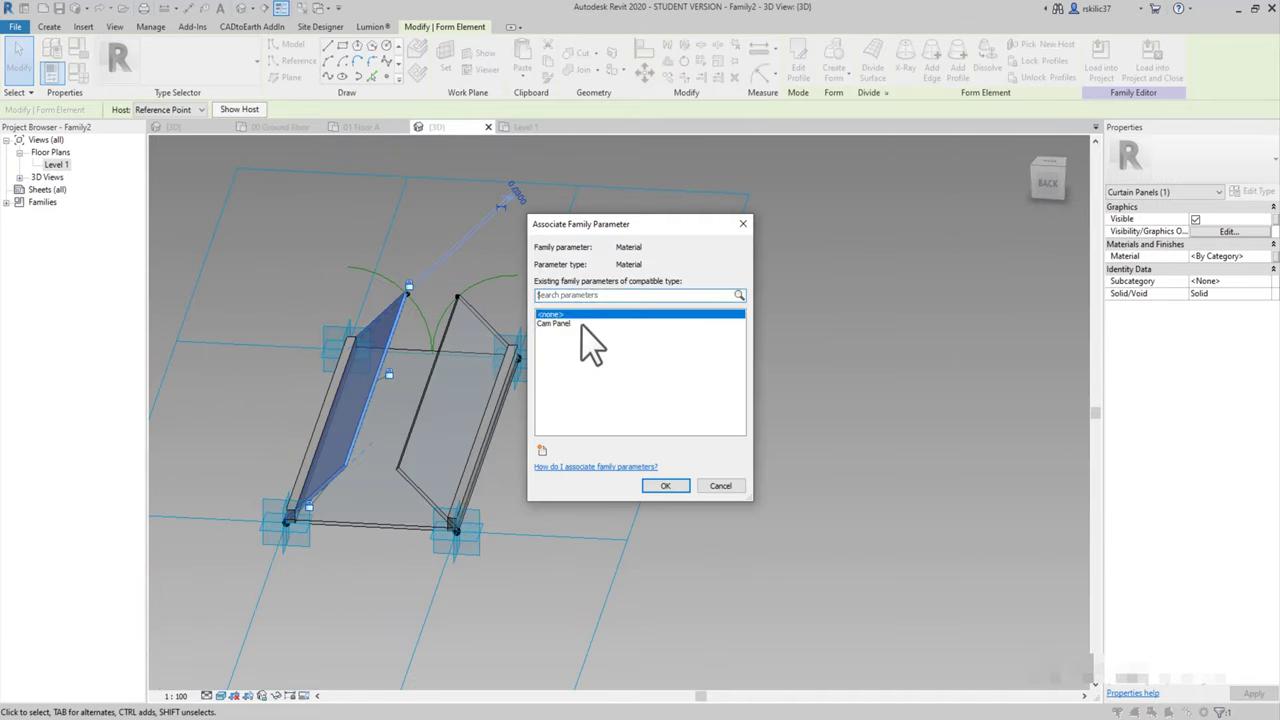
key("Escape")
key("Escape")
- Set the angle parameter so both glass fins stand vertical and load the family into One WTC
mouse_move(581, 324)
middle_mouse_down("shift")
mouse_move(529, 486)
mouse_move(551, 486)
mouse_move(449, 529)
mouse_move(555, 533)
middle_mouse_up("shift")
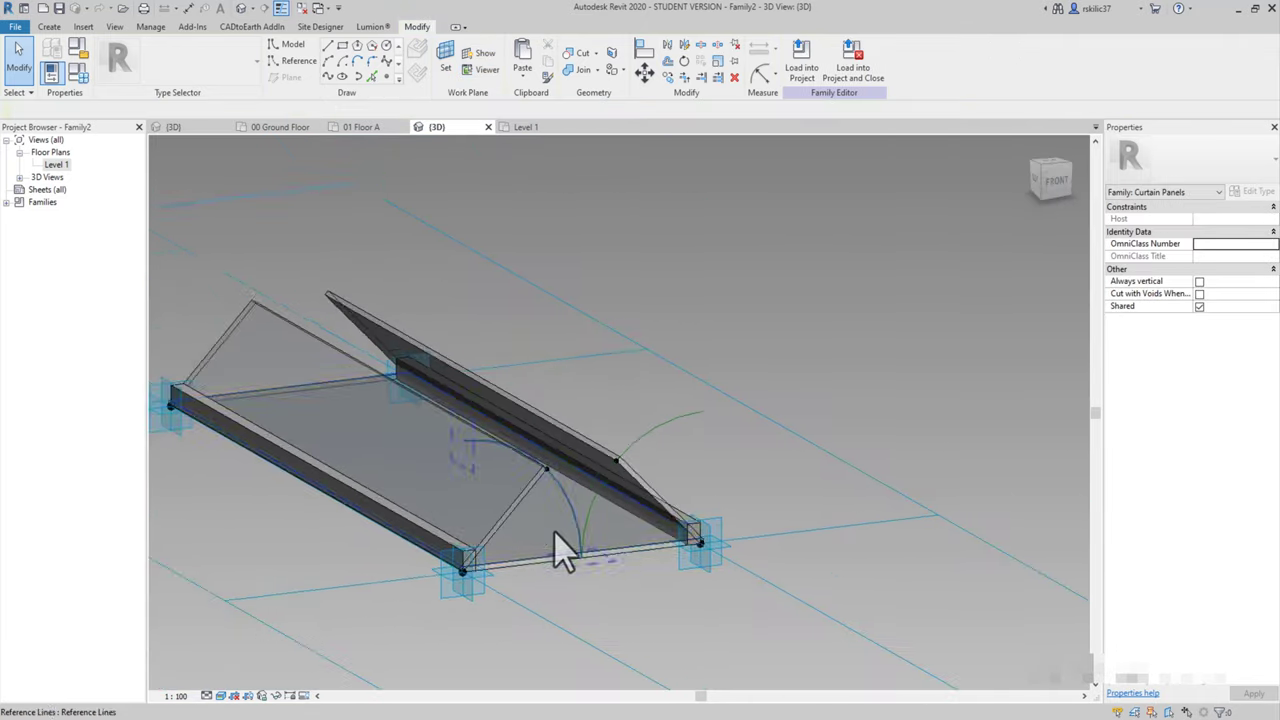
left_click(555, 532)
left_click(77, 48)
left_click(1034, 651)
left_click(925, 651)
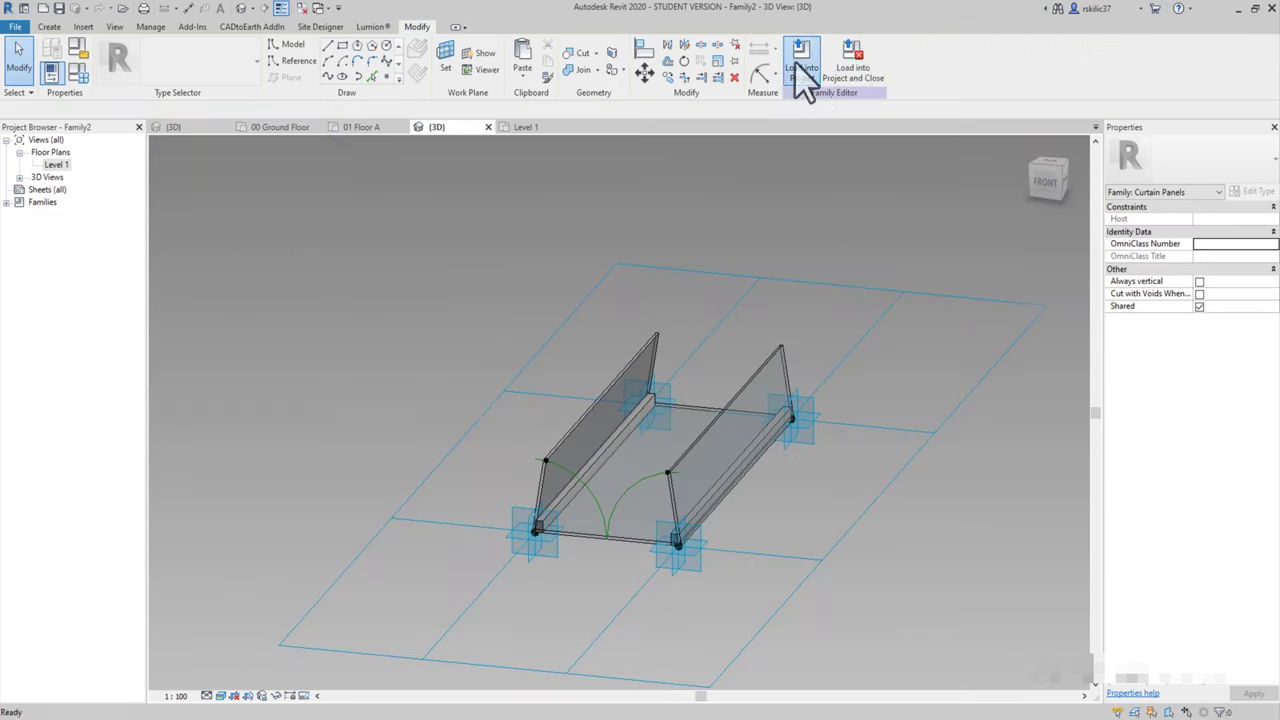
left_click(805, 70)
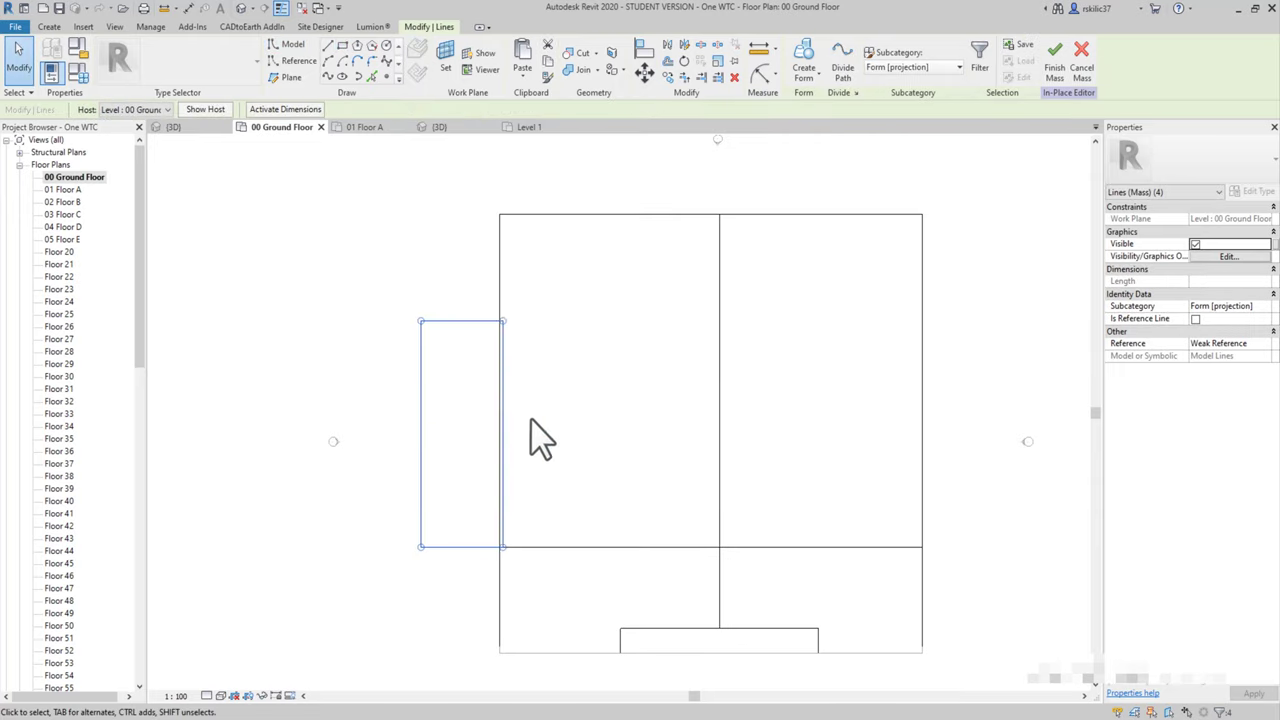
- Sketch an entrance rectangle against the base outline and cut it as a void form
left_click(726, 213)
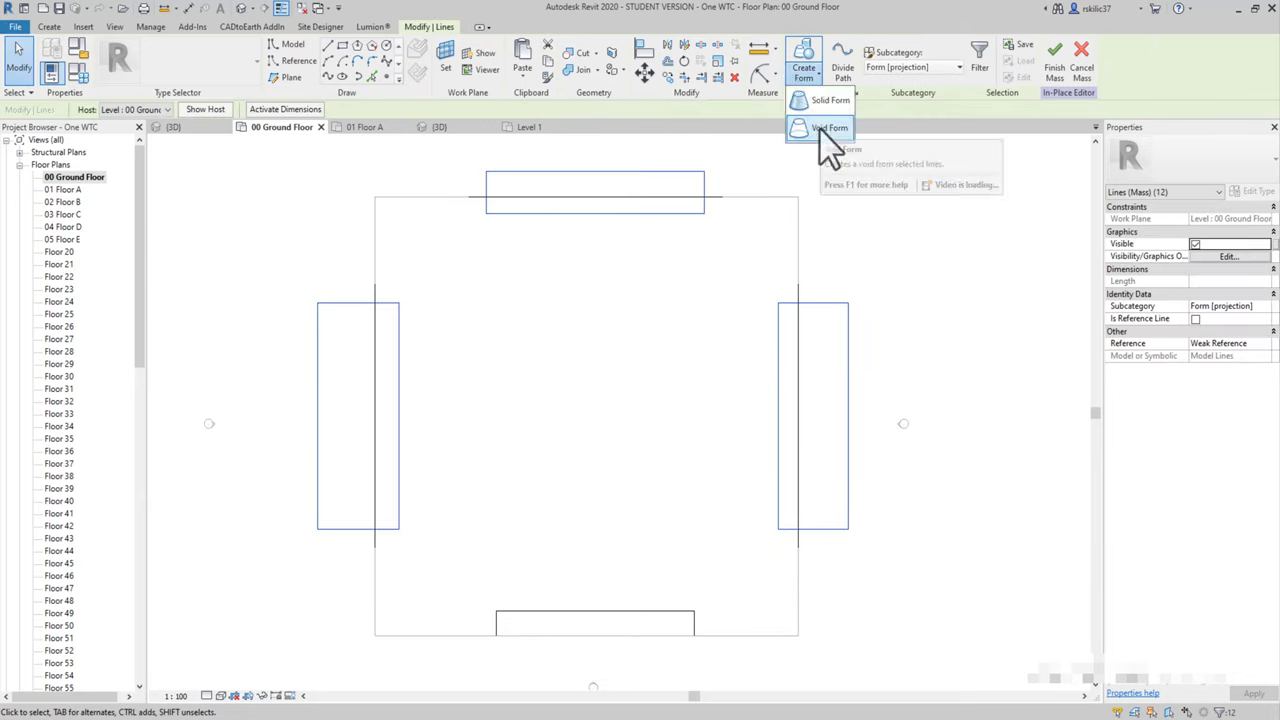
left_click(826, 128)
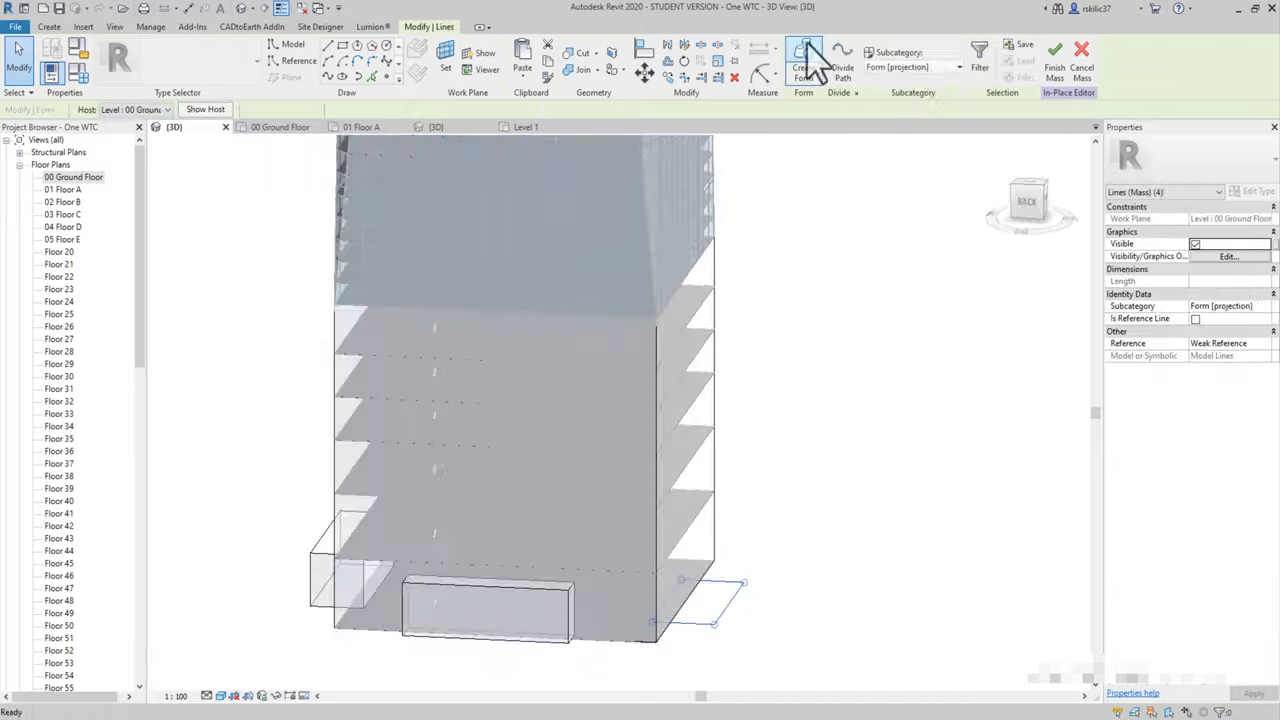
left_click(811, 46)
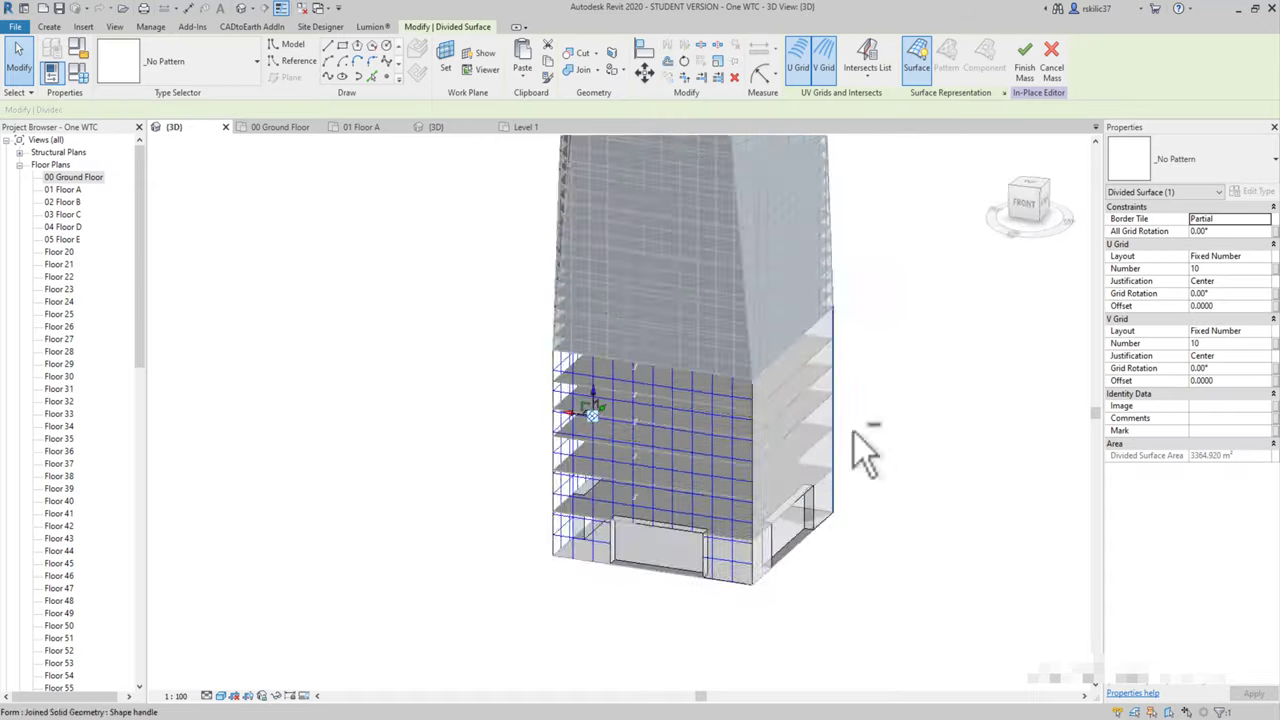
- Give the base facade grid a fixed 1.5 V spacing and review the other faces
middle_click_drag(1057, 393, 1265, 185, "shift")
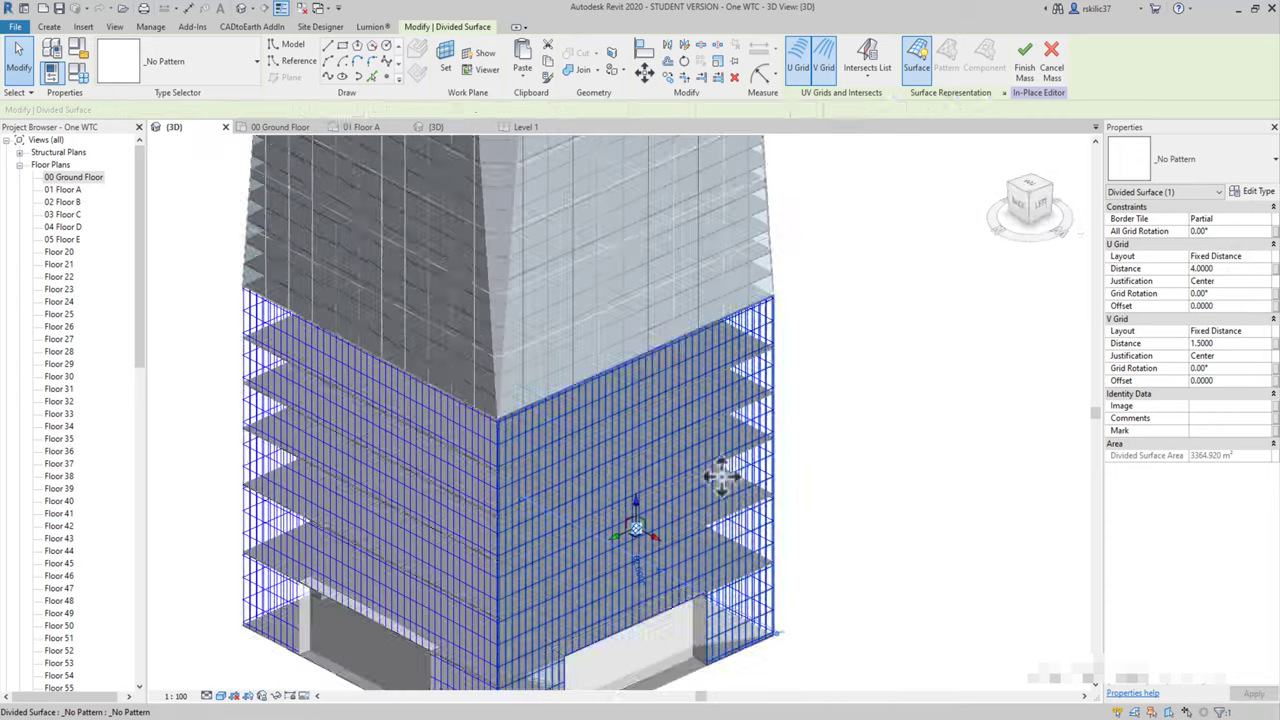
left_click(1190, 160)
scroll(642, 405, "up", 5)
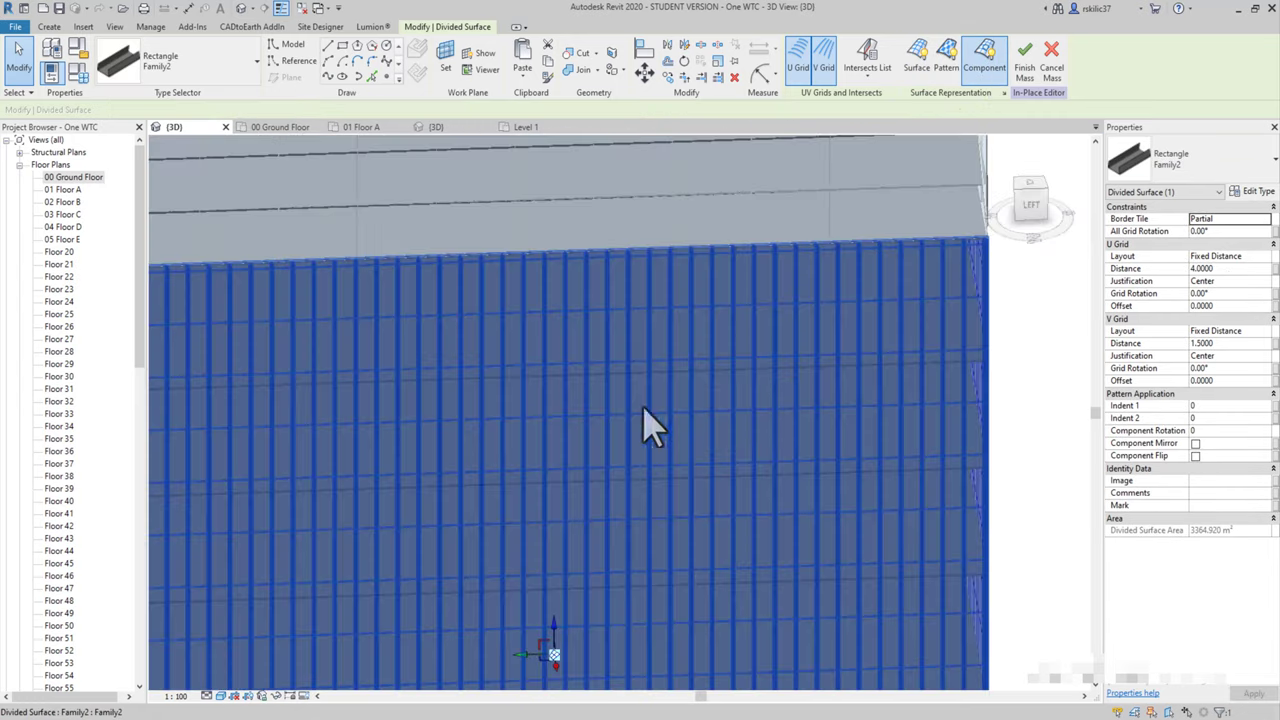
key("Escape")
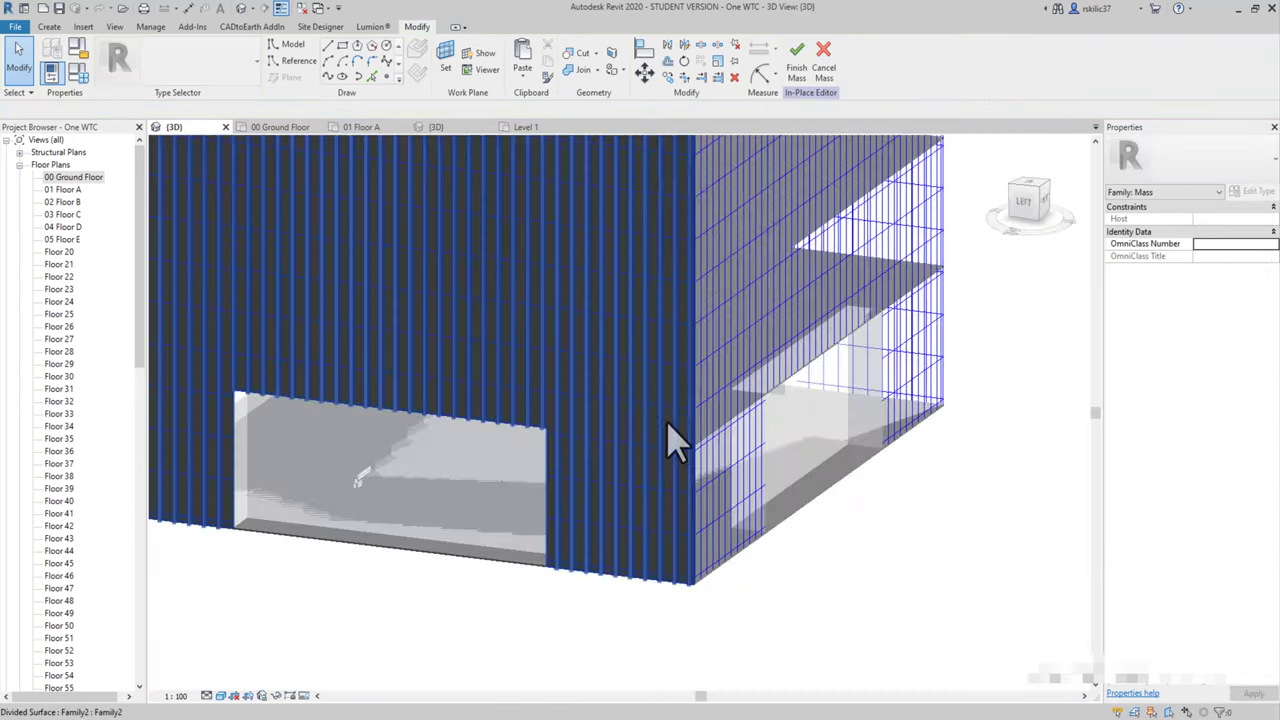
mouse_move(673, 440)
middle_mouse_down("shift")
mouse_move(663, 514)
mouse_move(565, 450)
middle_mouse_up("shift")
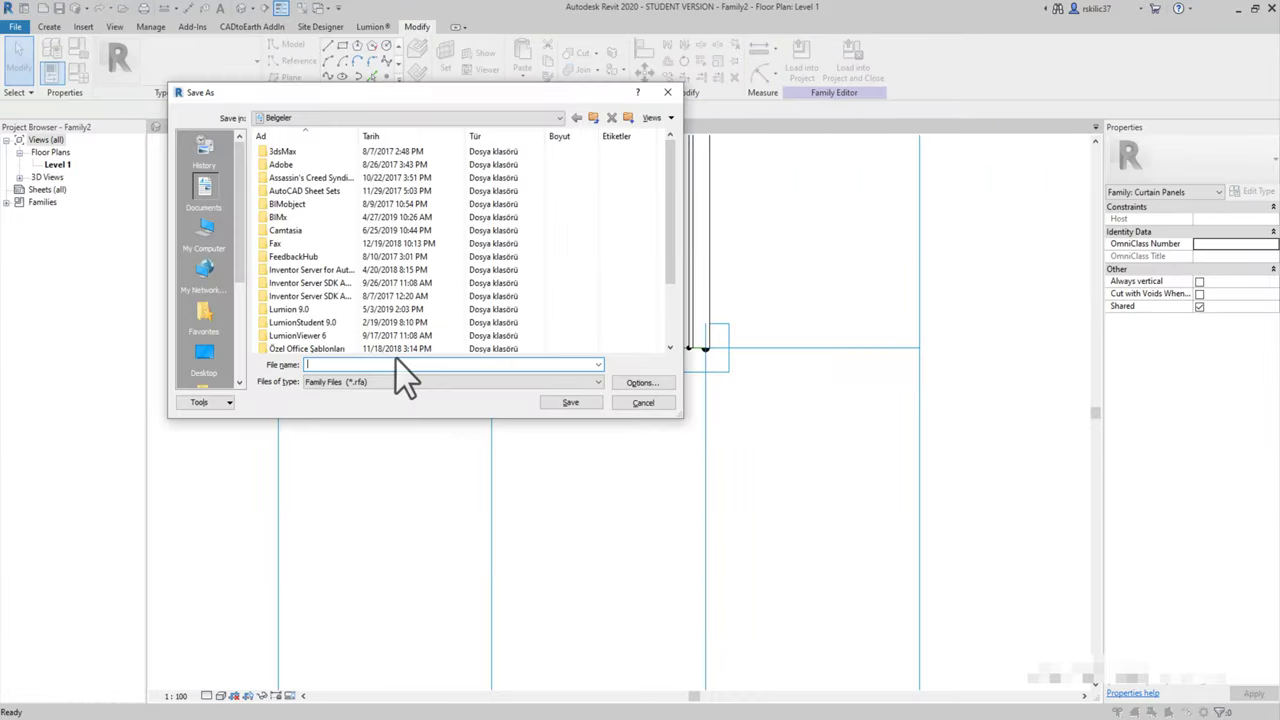
- Save the curtain panel family as 'Curtain PanelPan Ctn Pnl' in the S.RVT folder
type("Curtain Panel")
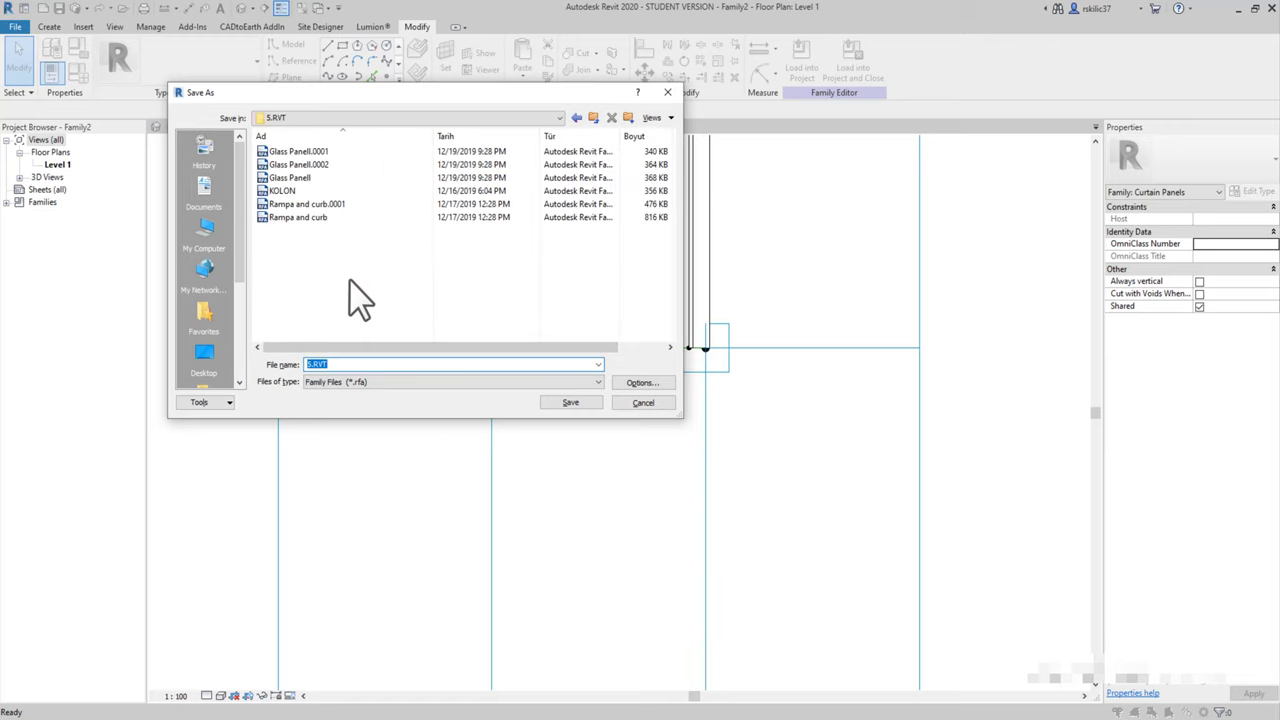
type("Pan Ctn Pnl")
key("Return")
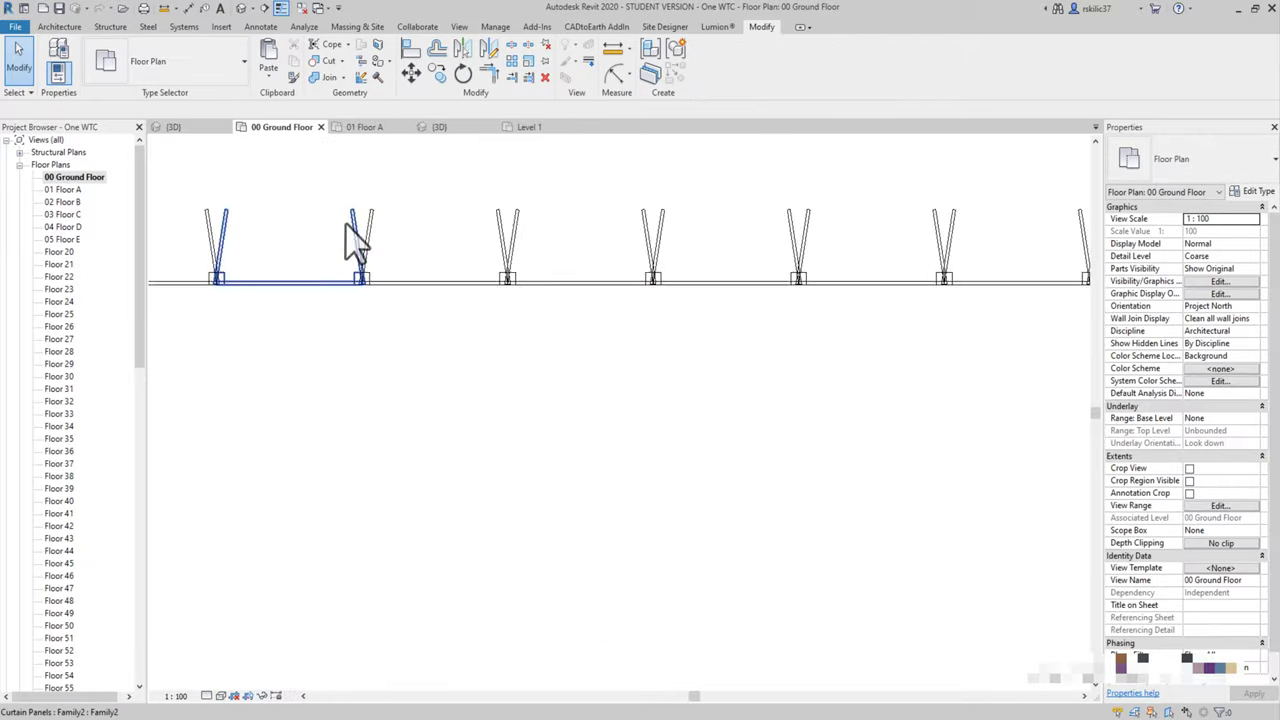
- Place a camera on the Site plan aimed at the tower base, creating 3D View 1
left_click(371, 340)
left_click(548, 348)
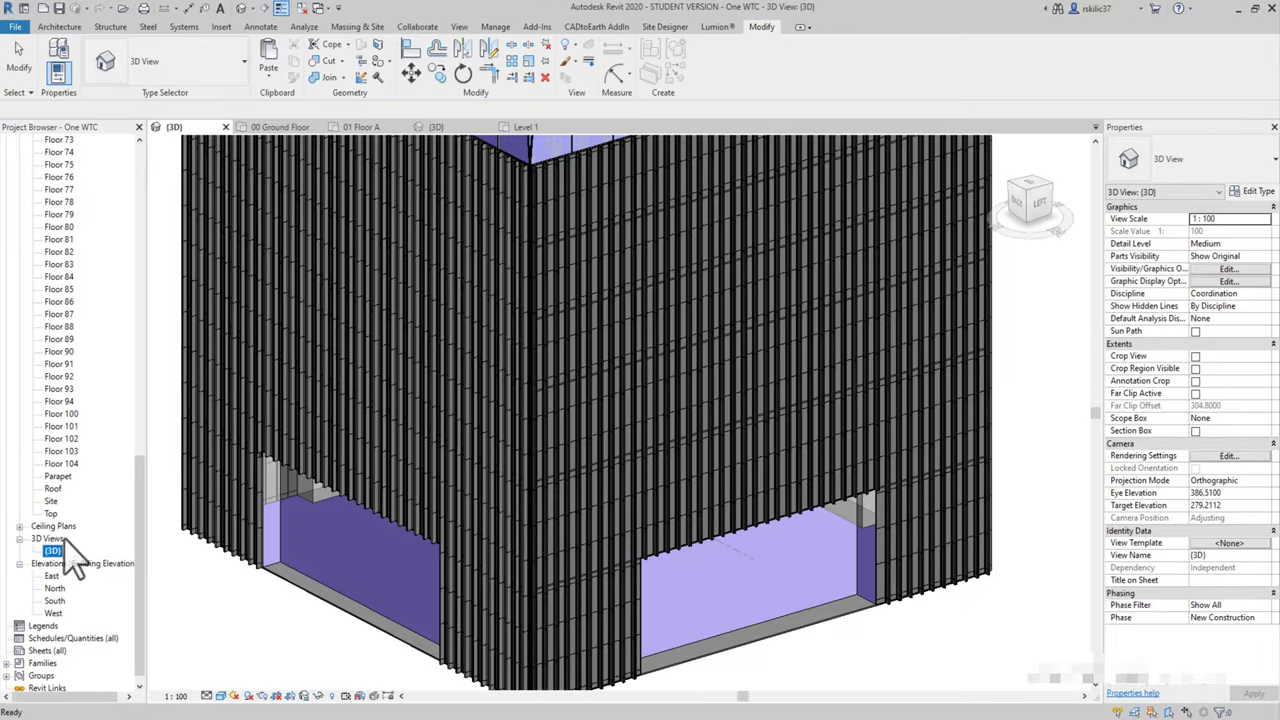
double_click(51, 500)
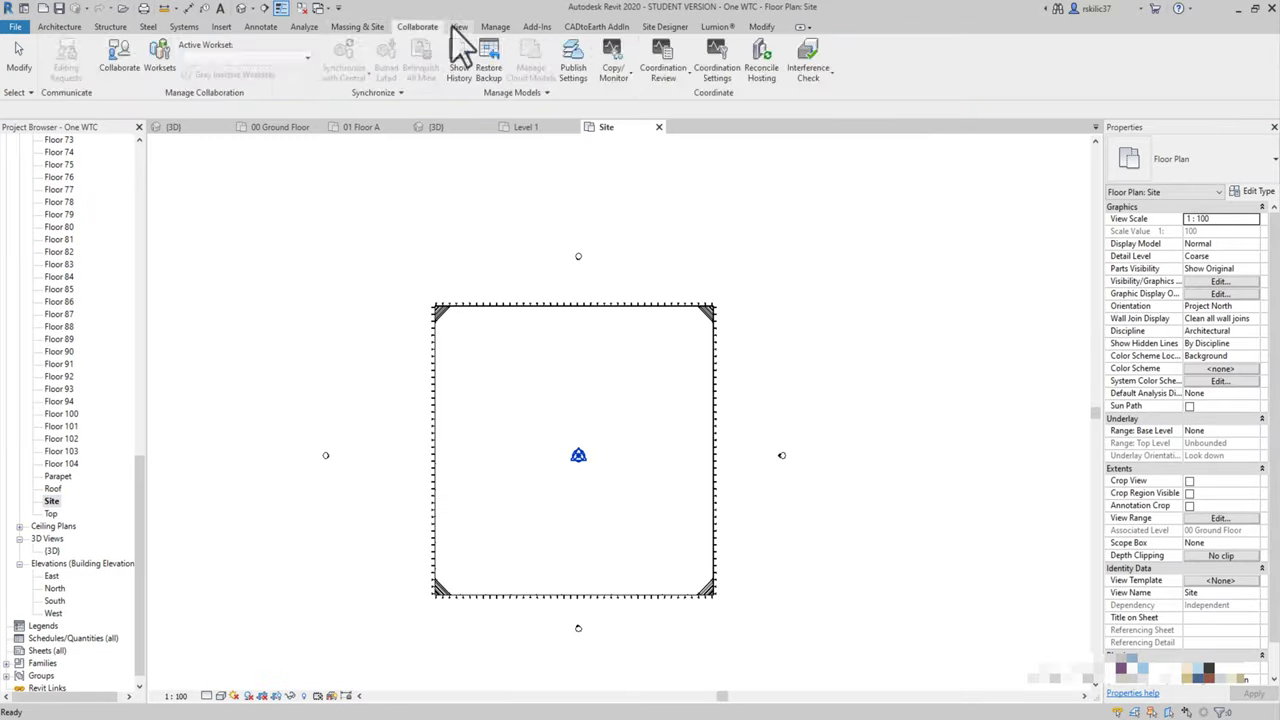
left_click(416, 67)
left_click(440, 118)
left_click(638, 220)
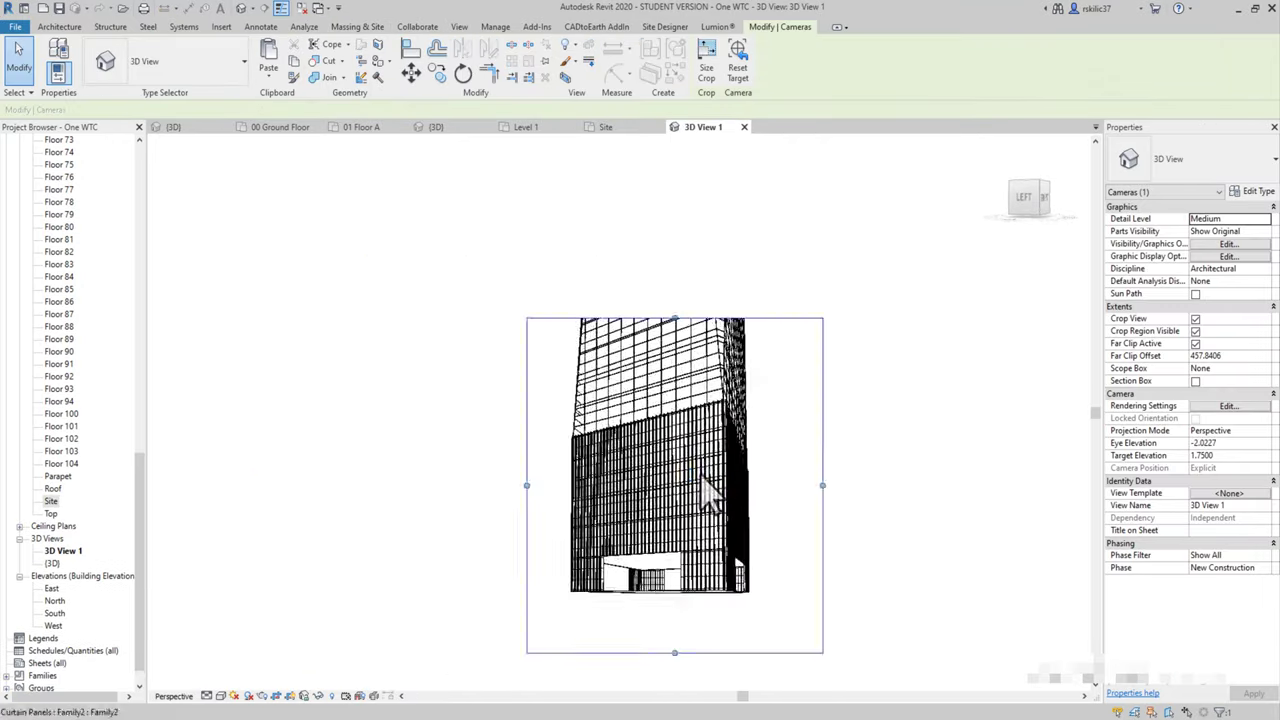
- Raise the camera's eye height and zoom to frame the tower base
mouse_move(710, 495)
middle_mouse_down("shift")
mouse_move(650, 258)
mouse_move(653, 380)
middle_mouse_up("shift")
scroll(606, 586, "up", 5)
scroll(557, 563, "up", 3)
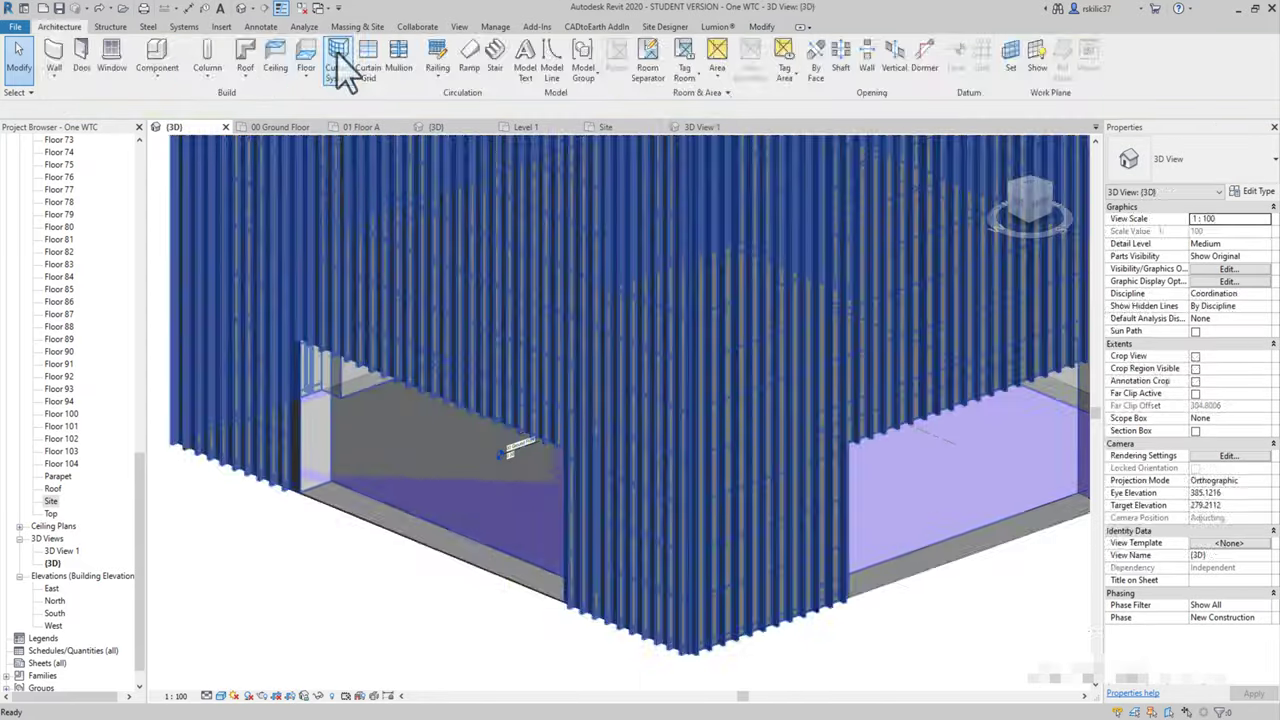
left_click(340, 70)
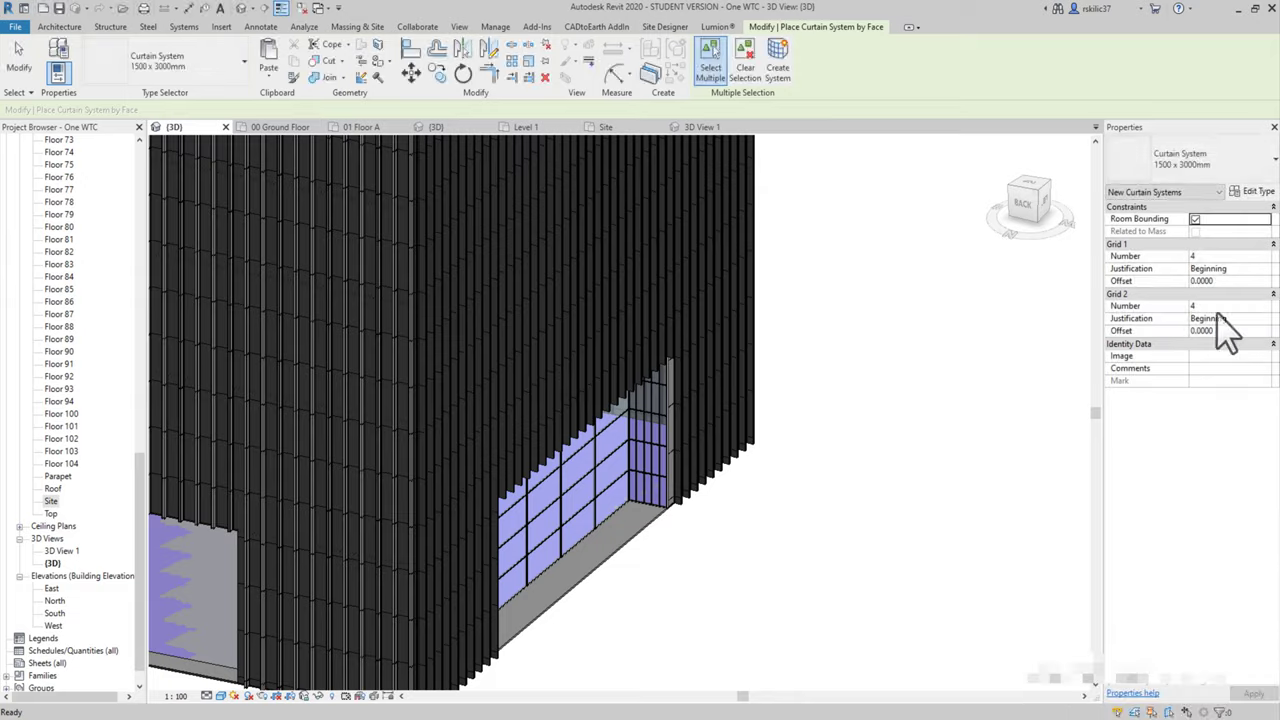
- Glaze the first entrance recess with a duplicated curtain system type on a 3.0 by 1.5 grid
left_click(613, 509)
left_click(1257, 191)
left_click(898, 94)
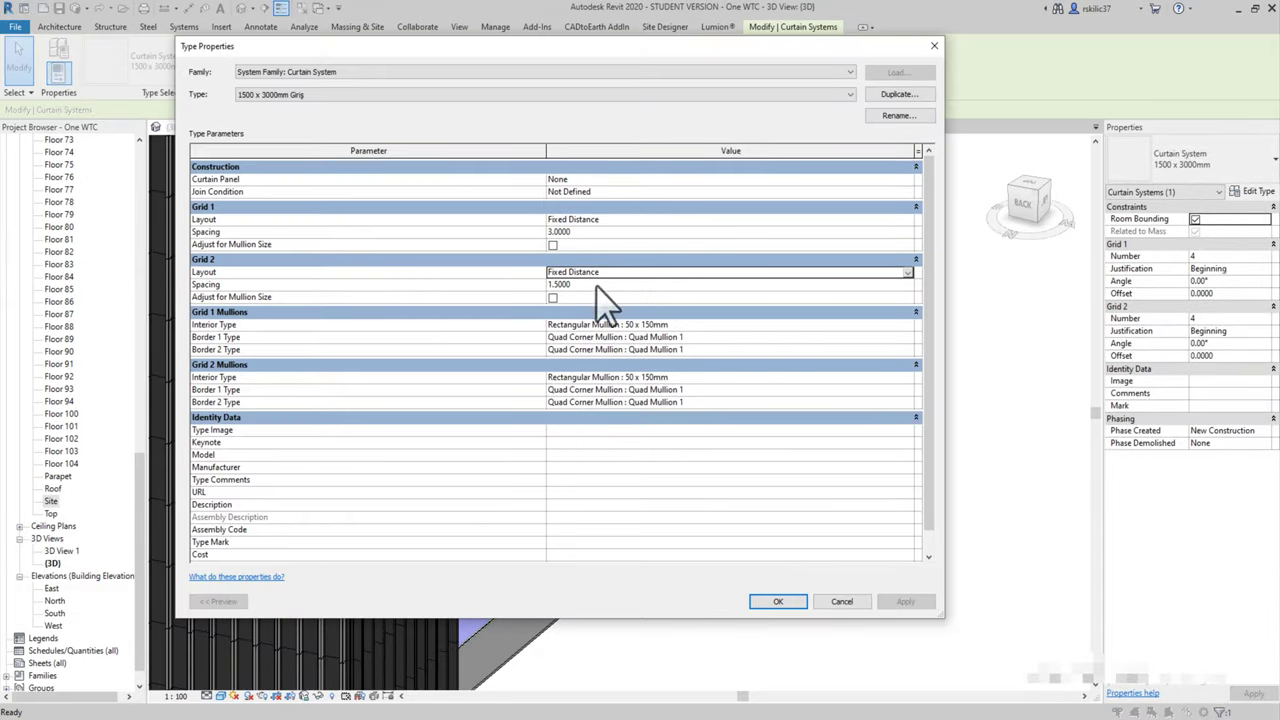
left_click(795, 605)
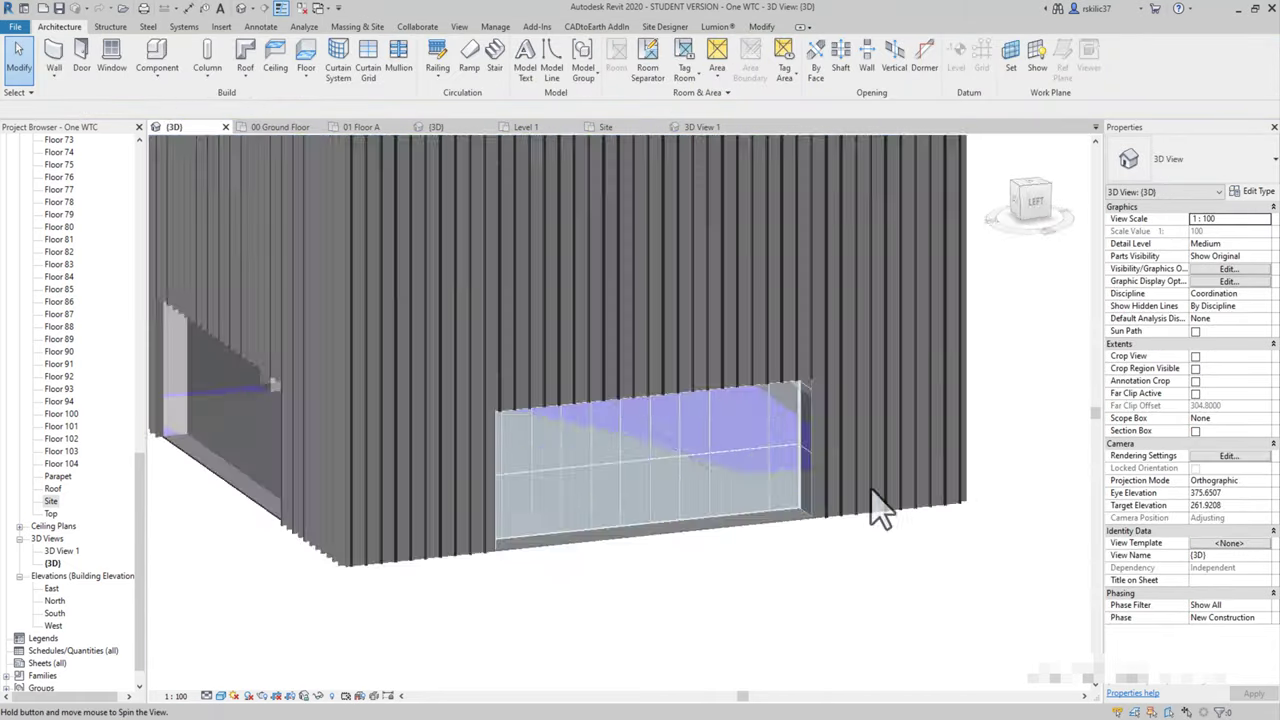
- Add a curtain system on the next entrance recess face
middle_click_drag(880, 510, 677, 517, "shift")
left_click(340, 60)
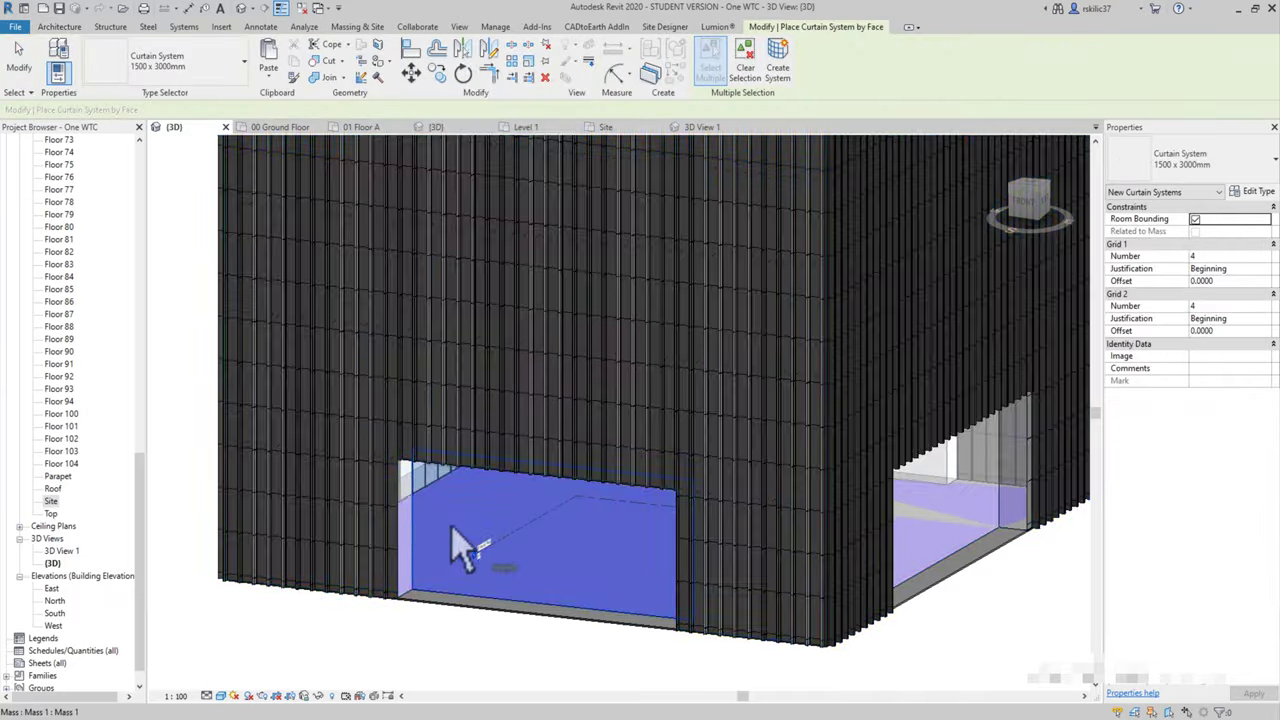
middle_click_drag(457, 557, 835, 410, "shift")
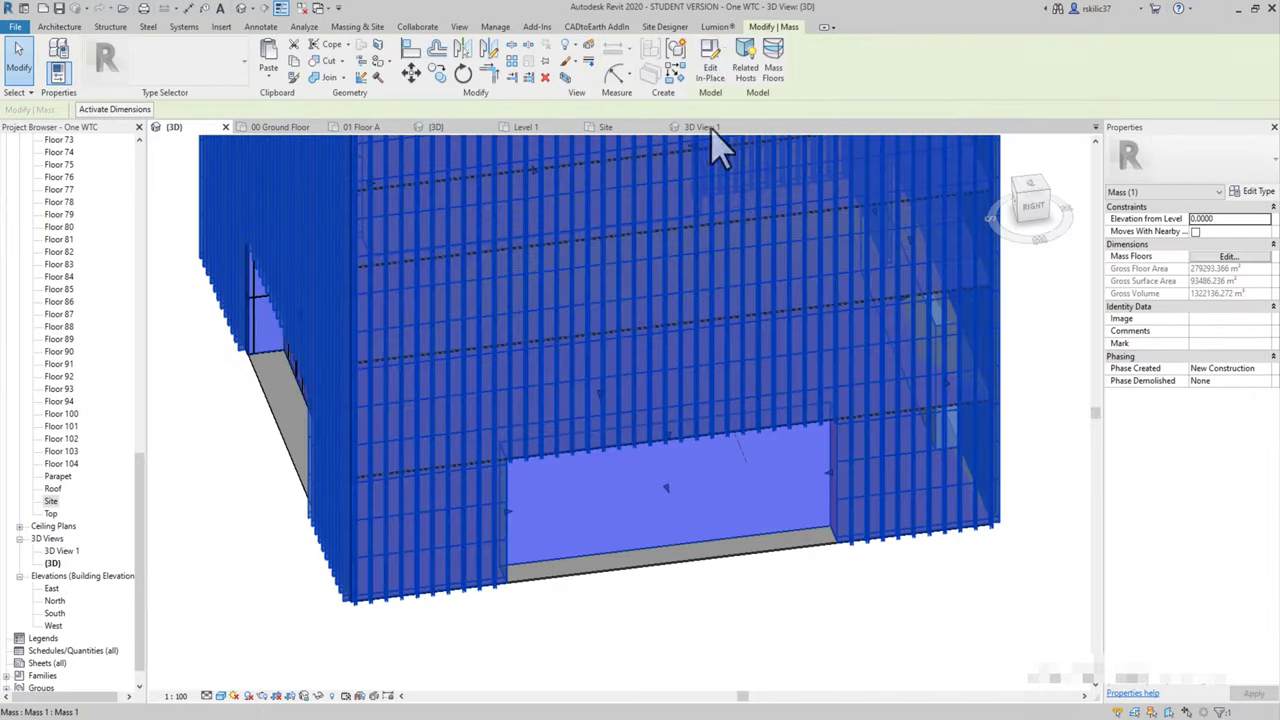
left_click(340, 62)
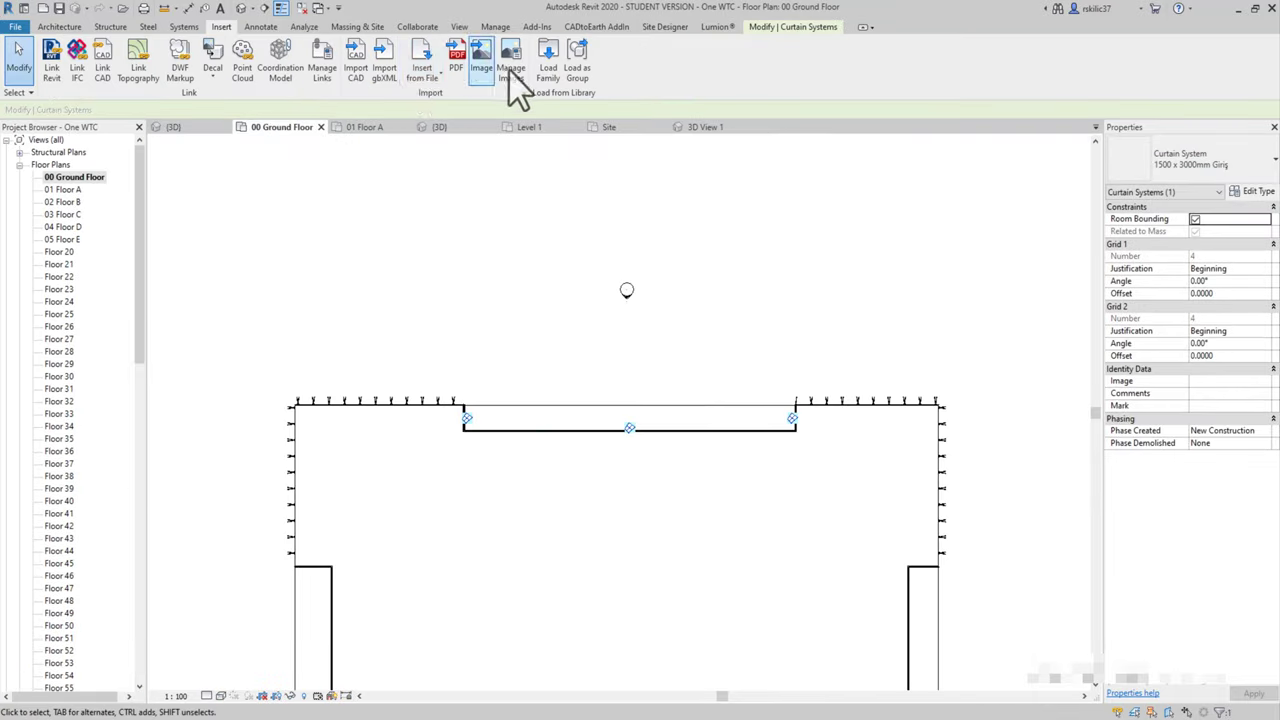
- Import the GroundFloorPlan image and scale it to about 134.85 to match the tower outline
left_click(199, 144)
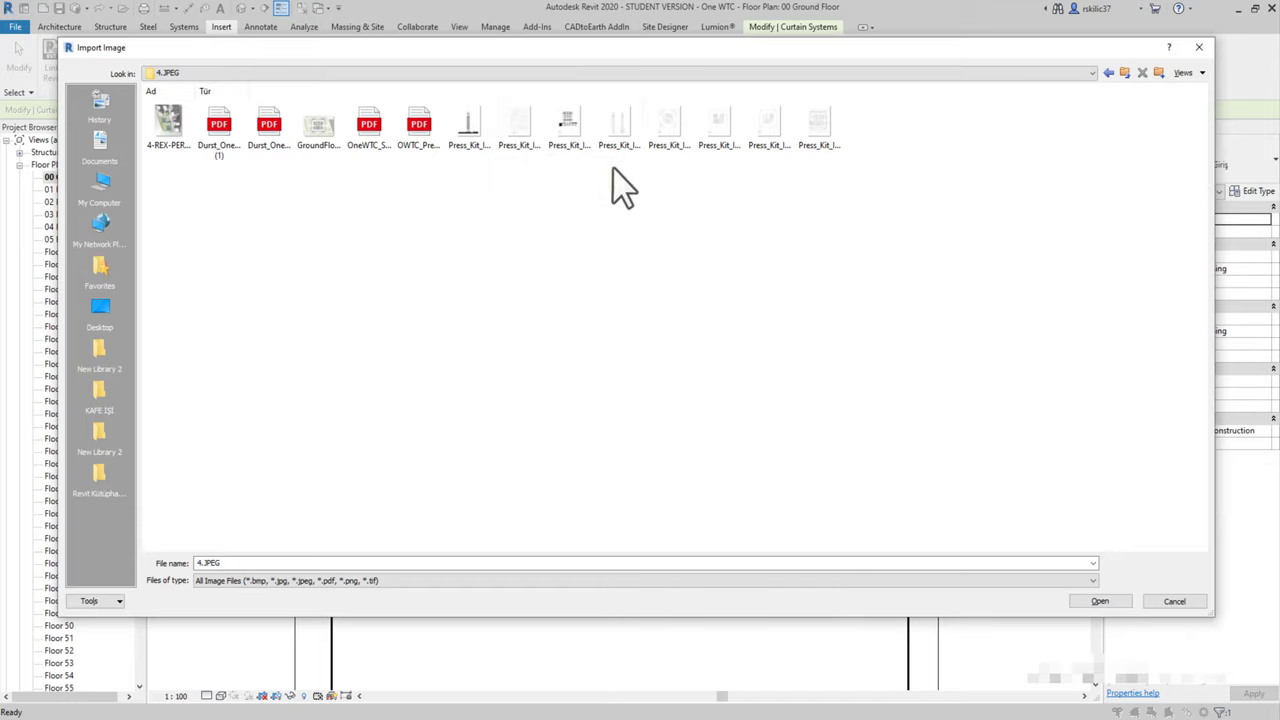
scroll(620, 185, "up", 2, "ctrl")
double_click(660, 200)
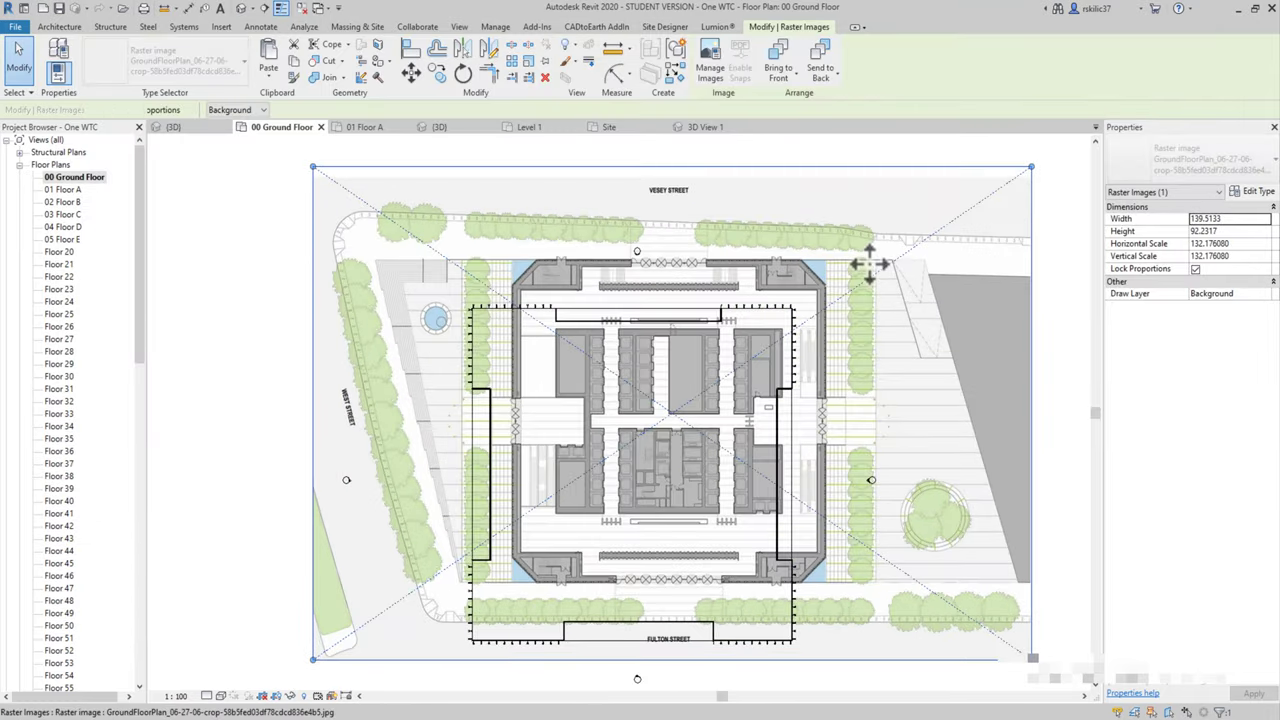
left_click_drag(917, 238, 1000, 246)
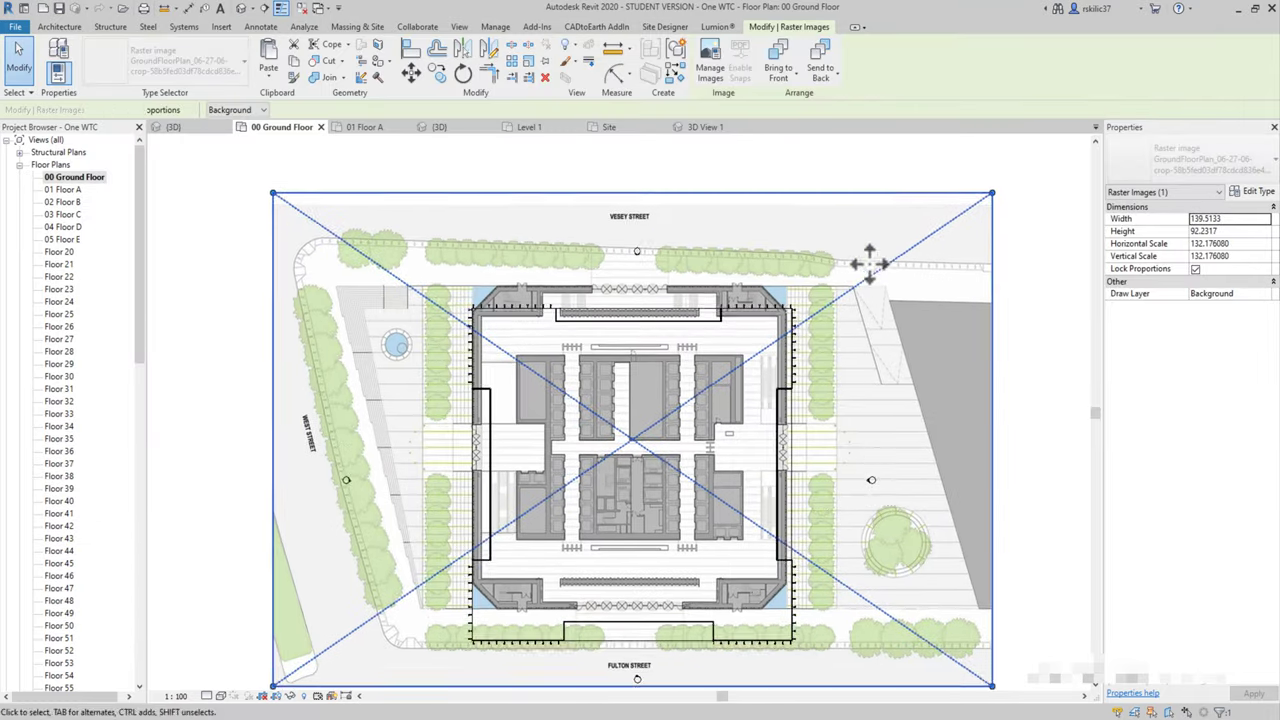
scroll(775, 395, "up", 5)
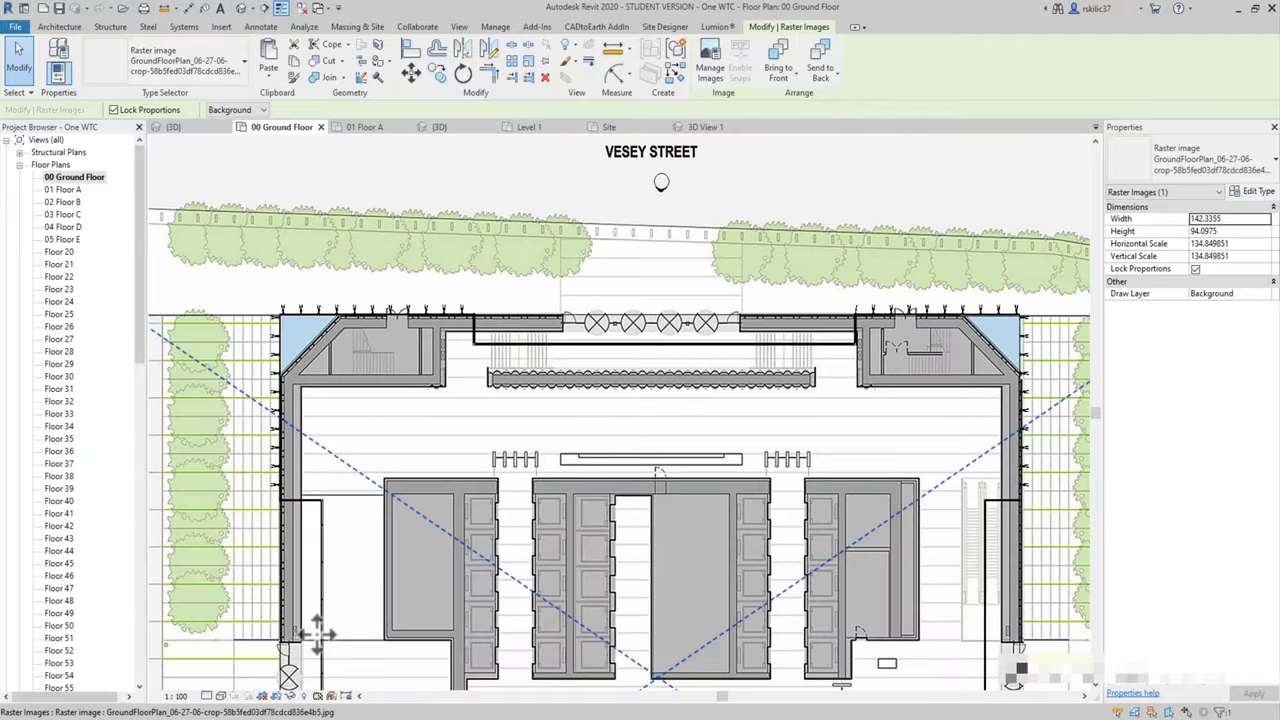
scroll(730, 288, "up", 3)
key("Escape")
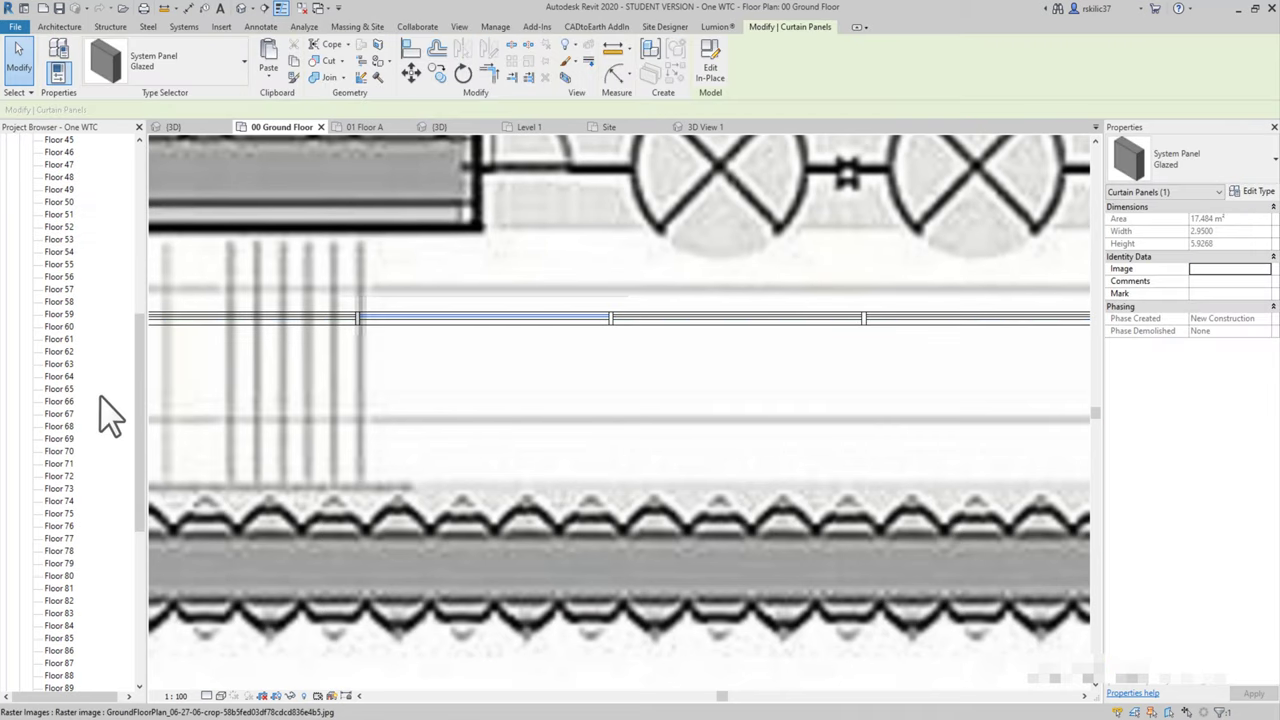
- Create a new Döner Kapı System Panel type under Curtain Panels in the Project Browser
left_click(19, 314)
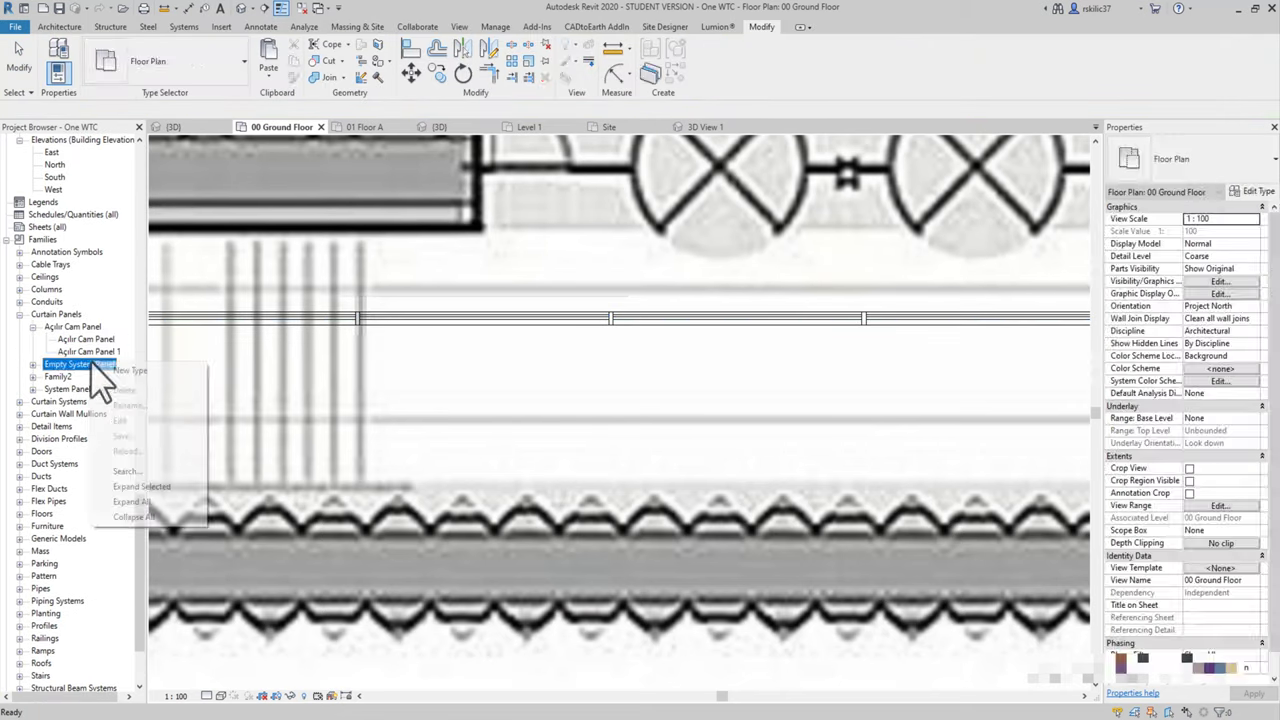
left_click(19, 388)
left_click(70, 401)
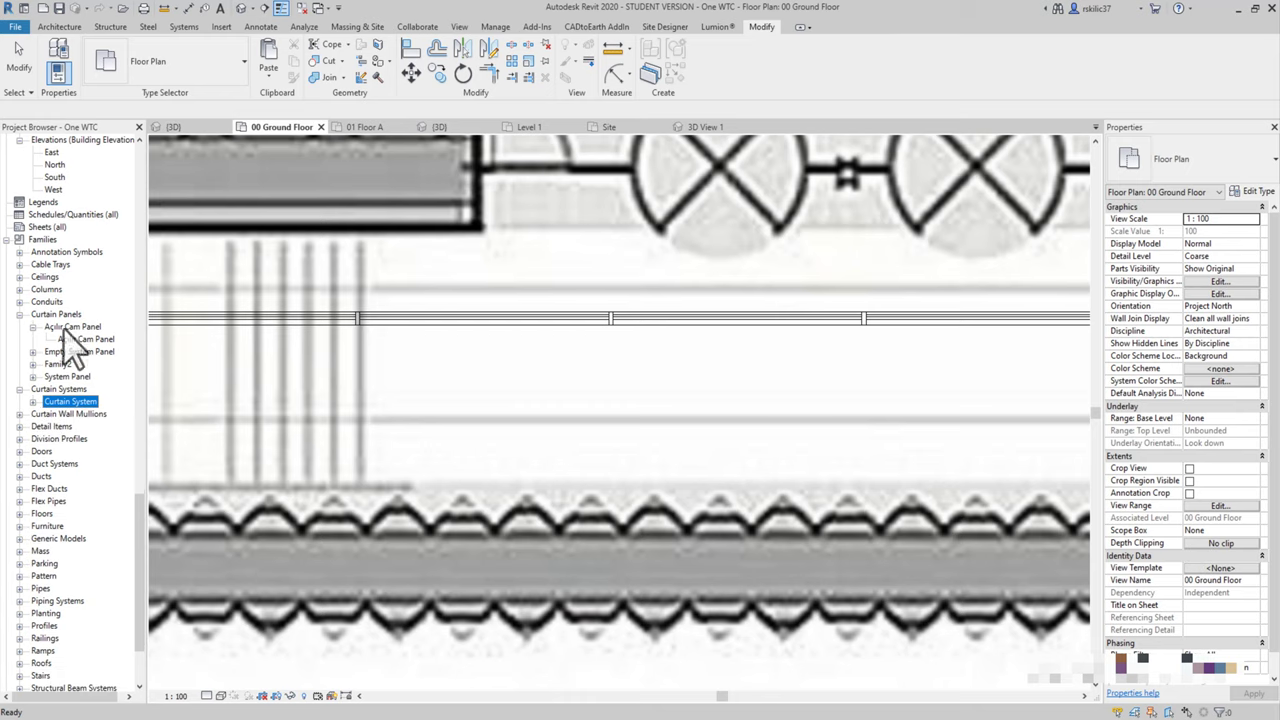
right_click(57, 318)
right_click(60, 364)
left_click(125, 392)
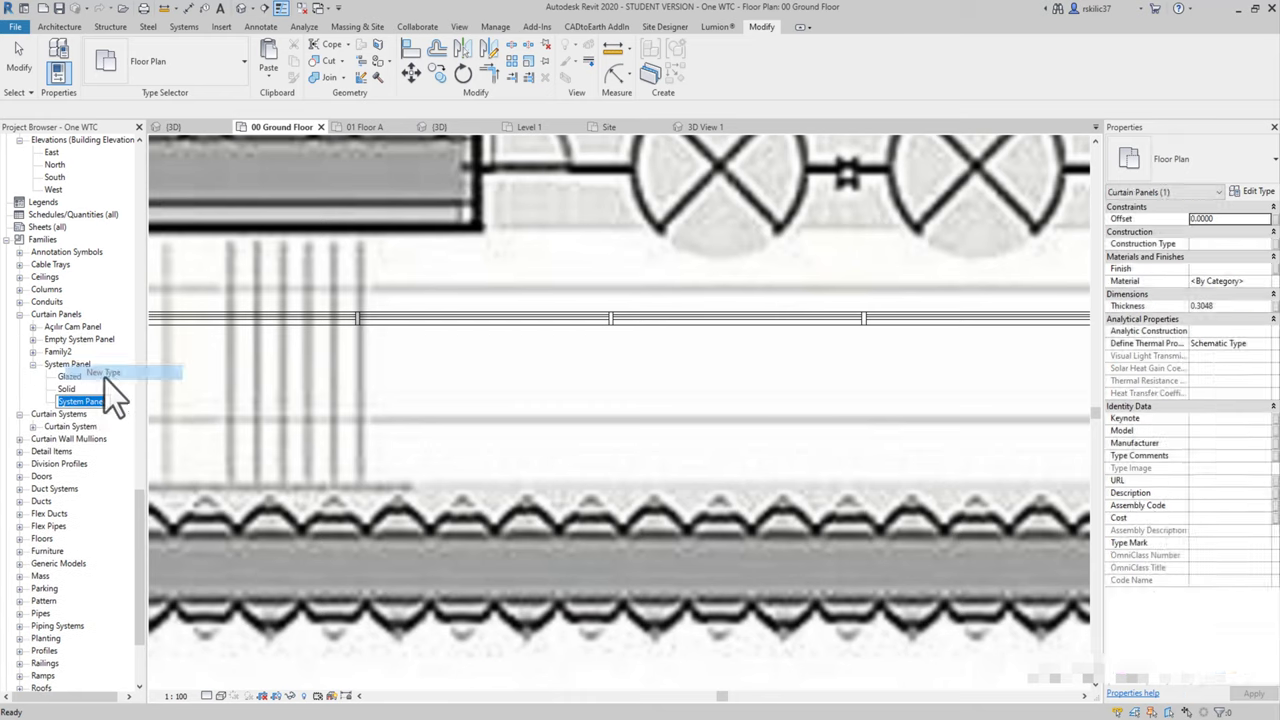
key("Return")
double_click(80, 401)
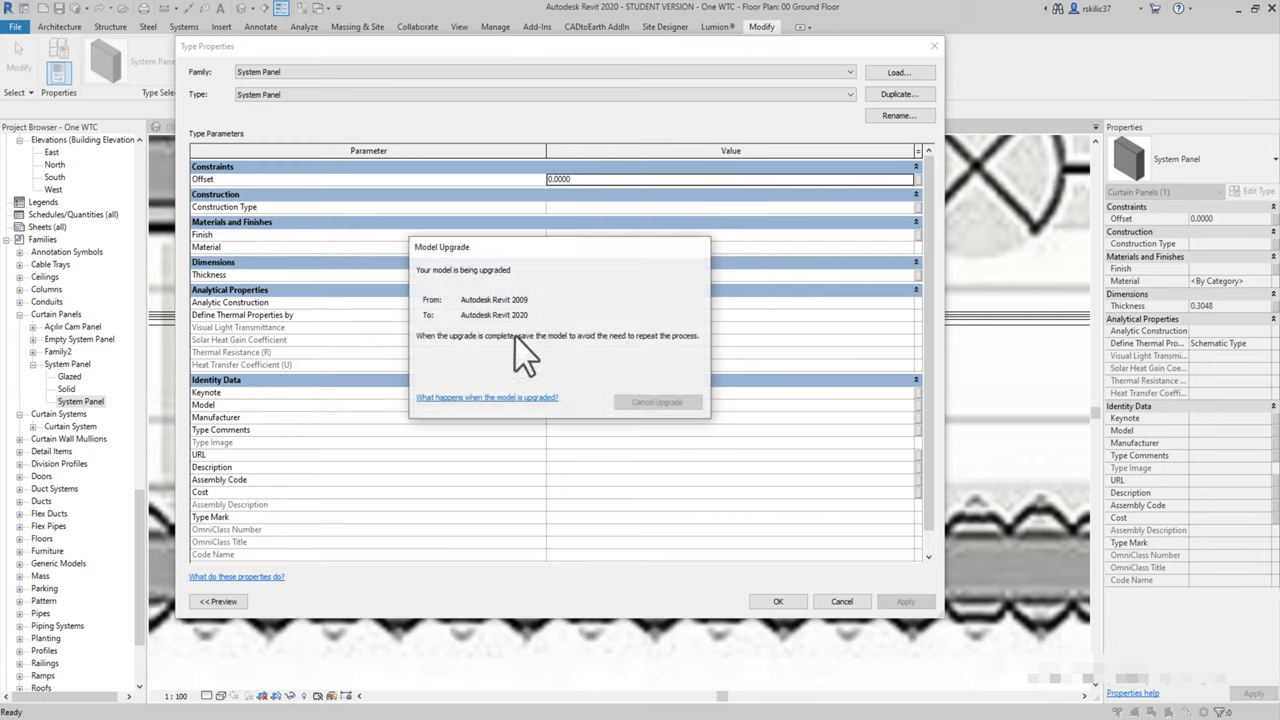
left_click(779, 600)
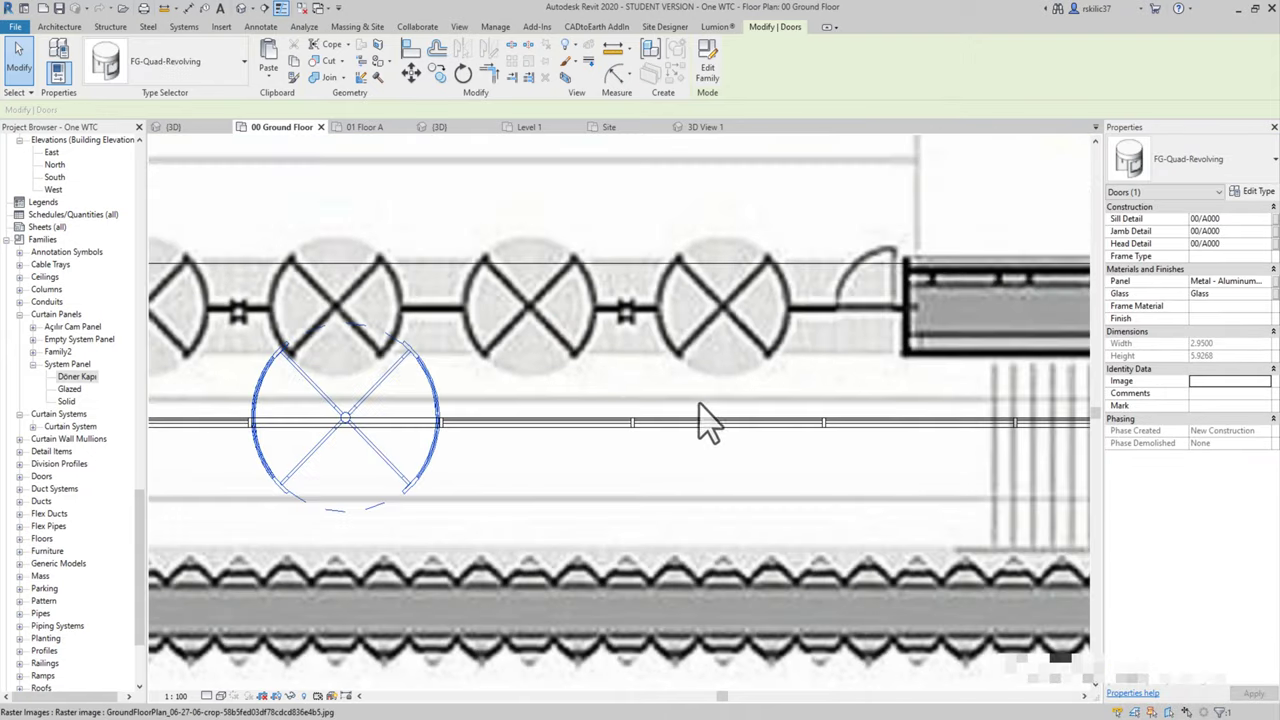
- Pan to the row of revolving doors and select the entrance curtain system
scroll(720, 445, "down", 3)
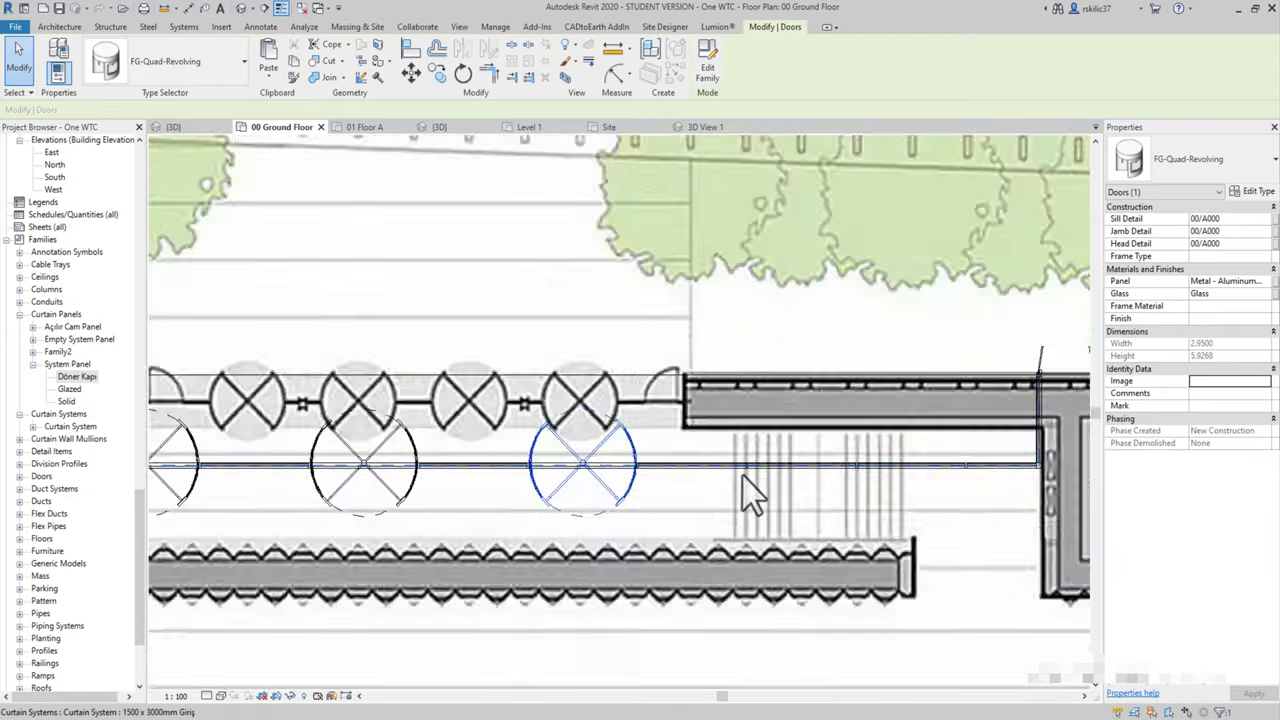
middle_click_drag(586, 514, 655, 478)
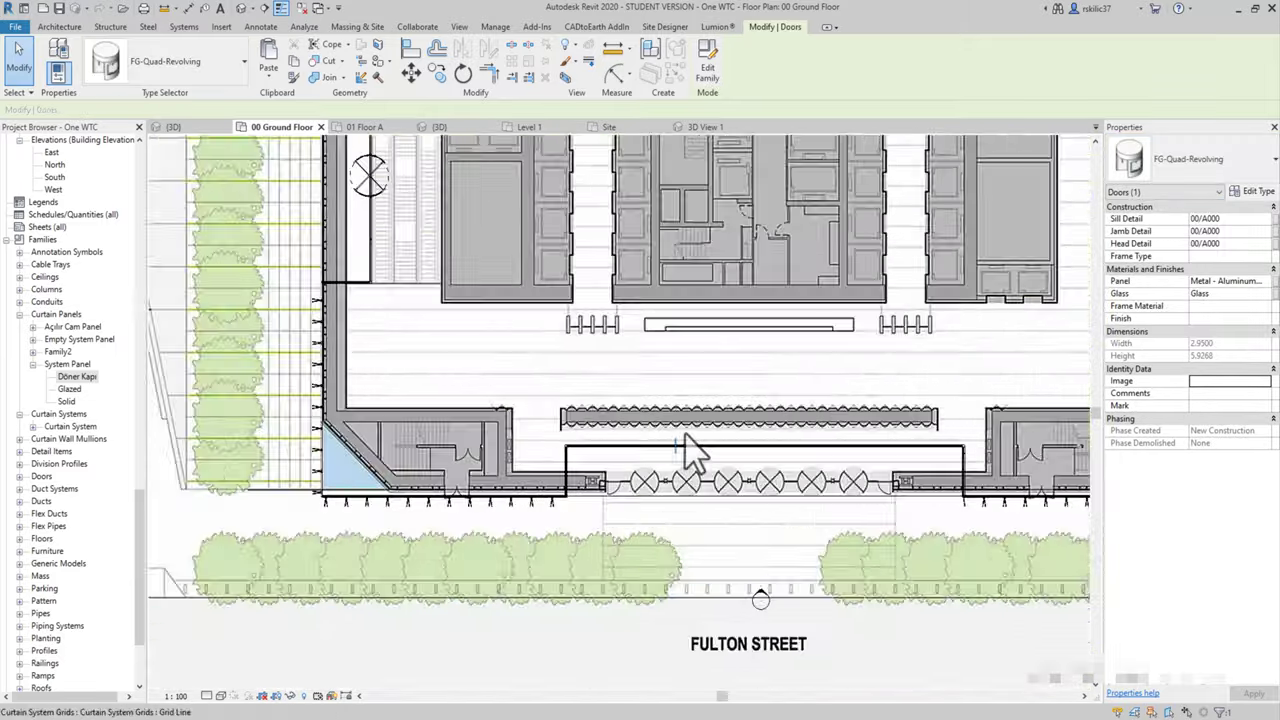
left_click(688, 446)
scroll(688, 446, "up", 5)
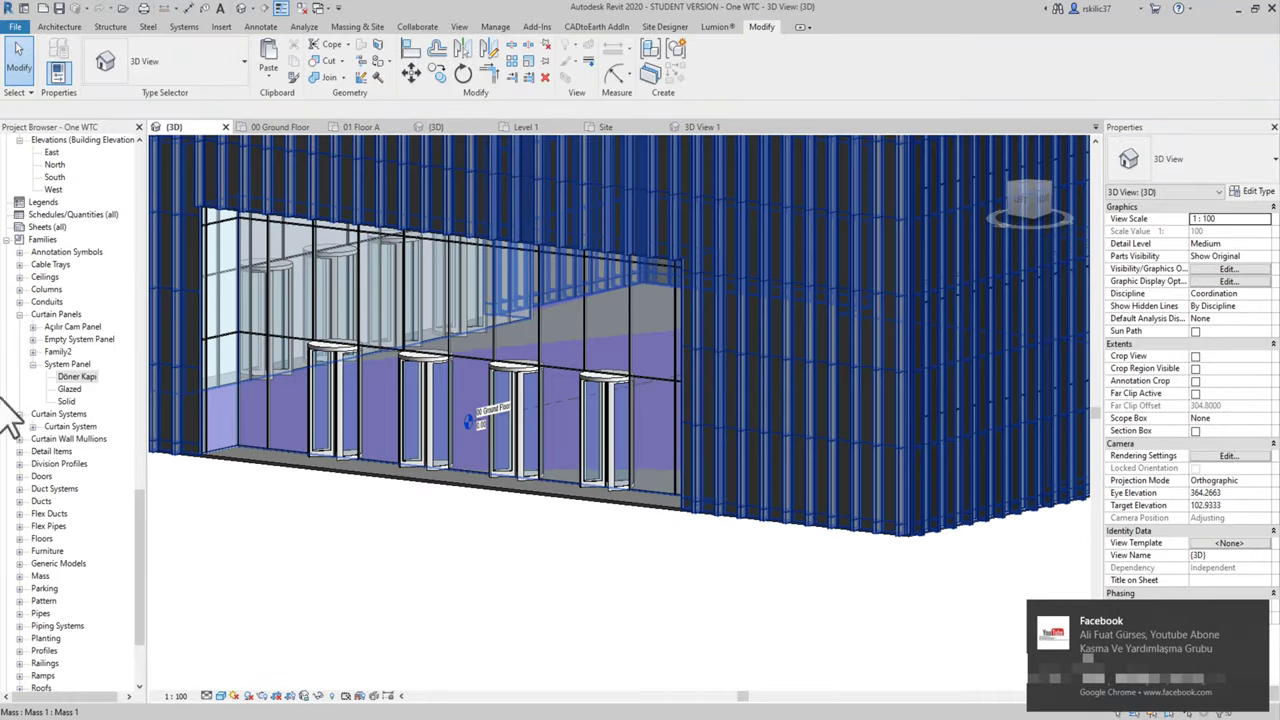
- Load the M_Curtain Wall Sgl Glass door family via the Döner Kapı panel type properties
right_click(77, 376)
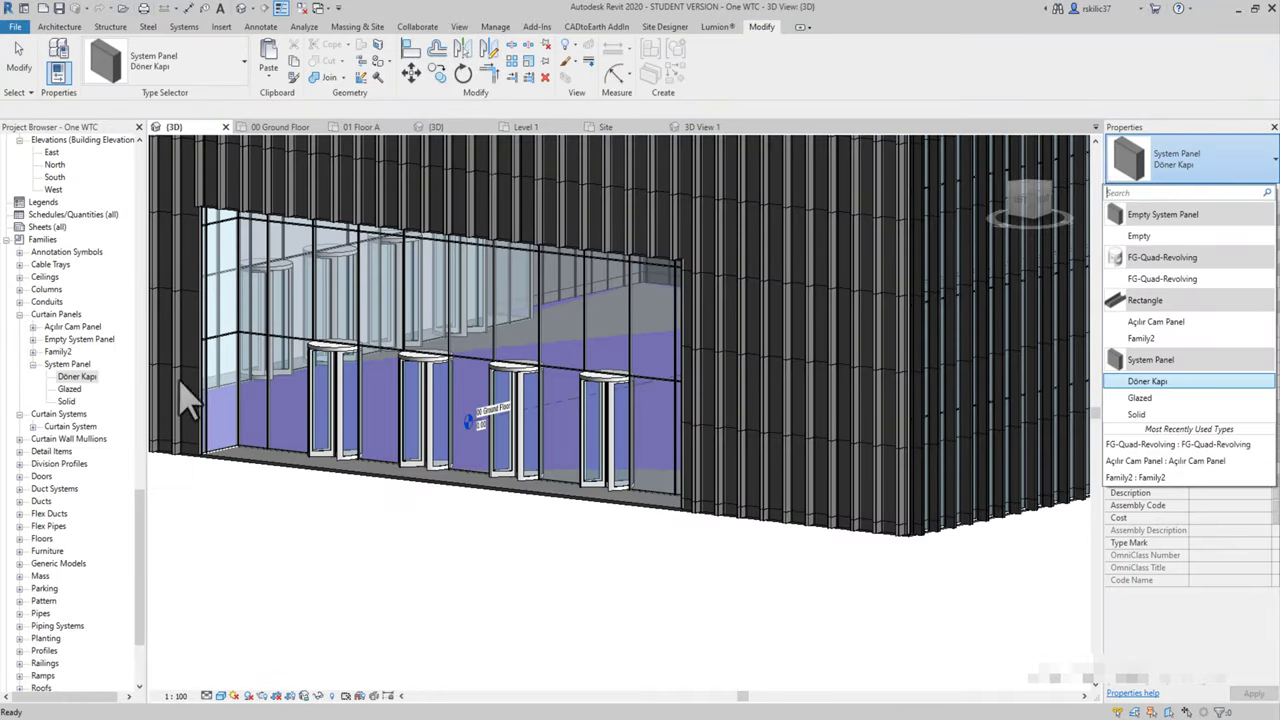
right_click(97, 381)
left_click(1190, 160)
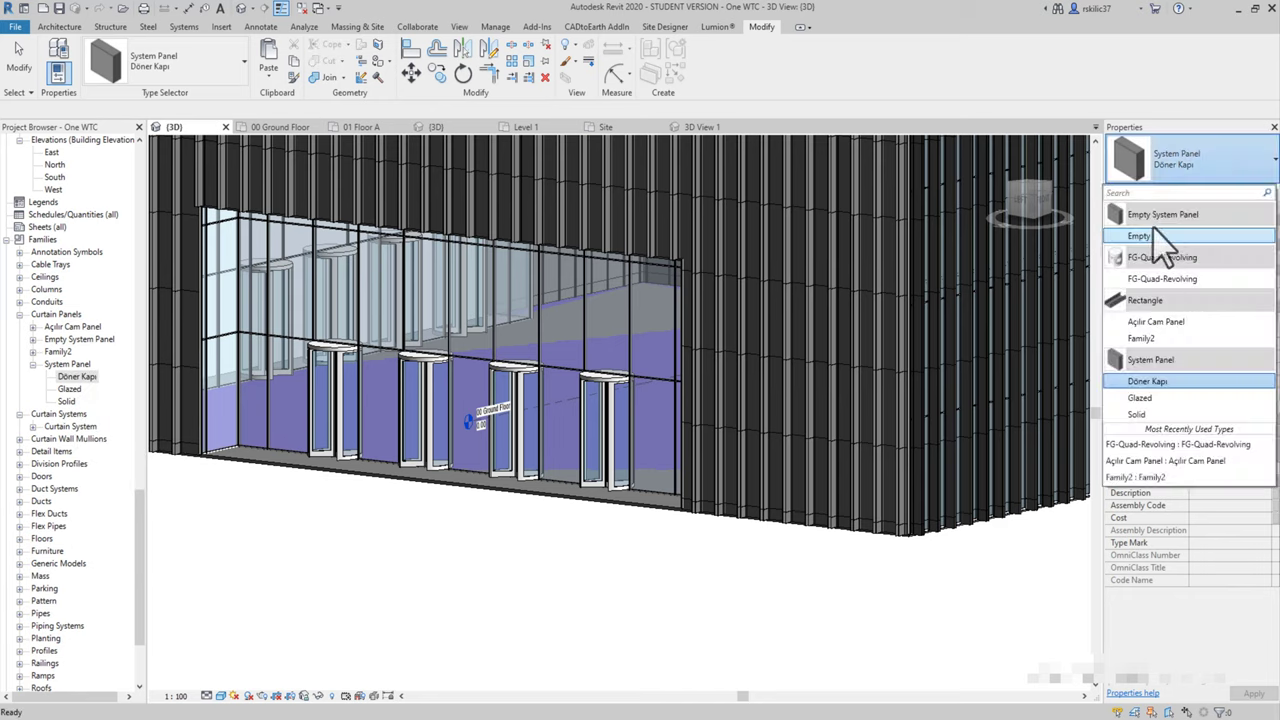
right_click(97, 378)
left_click(200, 497)
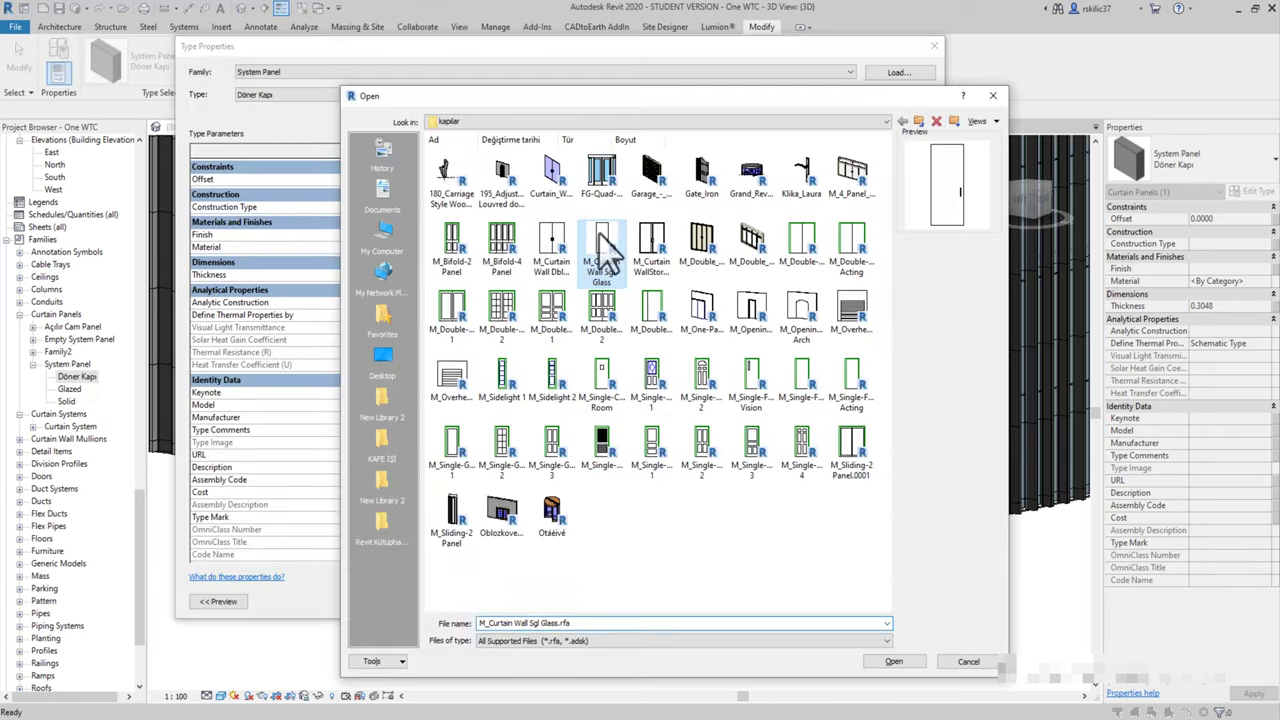
double_click(605, 255)
- Switch an entrance panel to M_Curtain Wall Sgl Glass, then Empty System Panel, and load another door family
left_click(286, 366)
left_click(1190, 160)
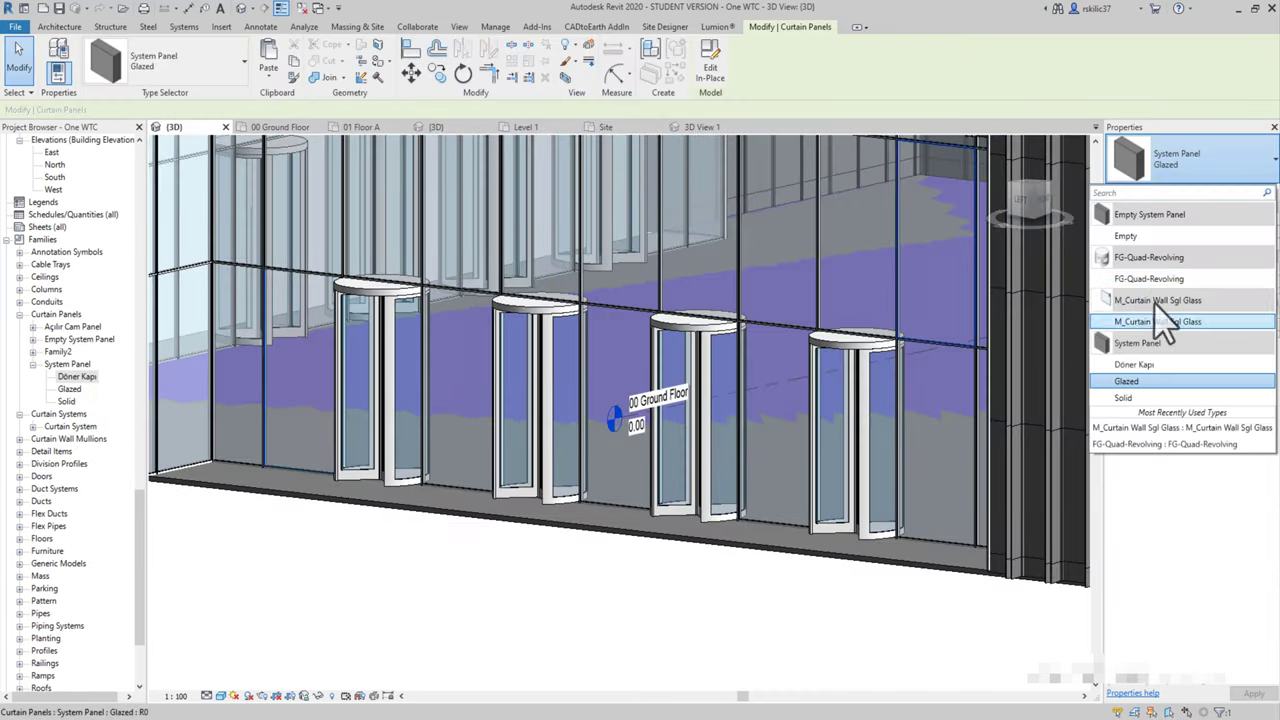
left_click(1165, 321)
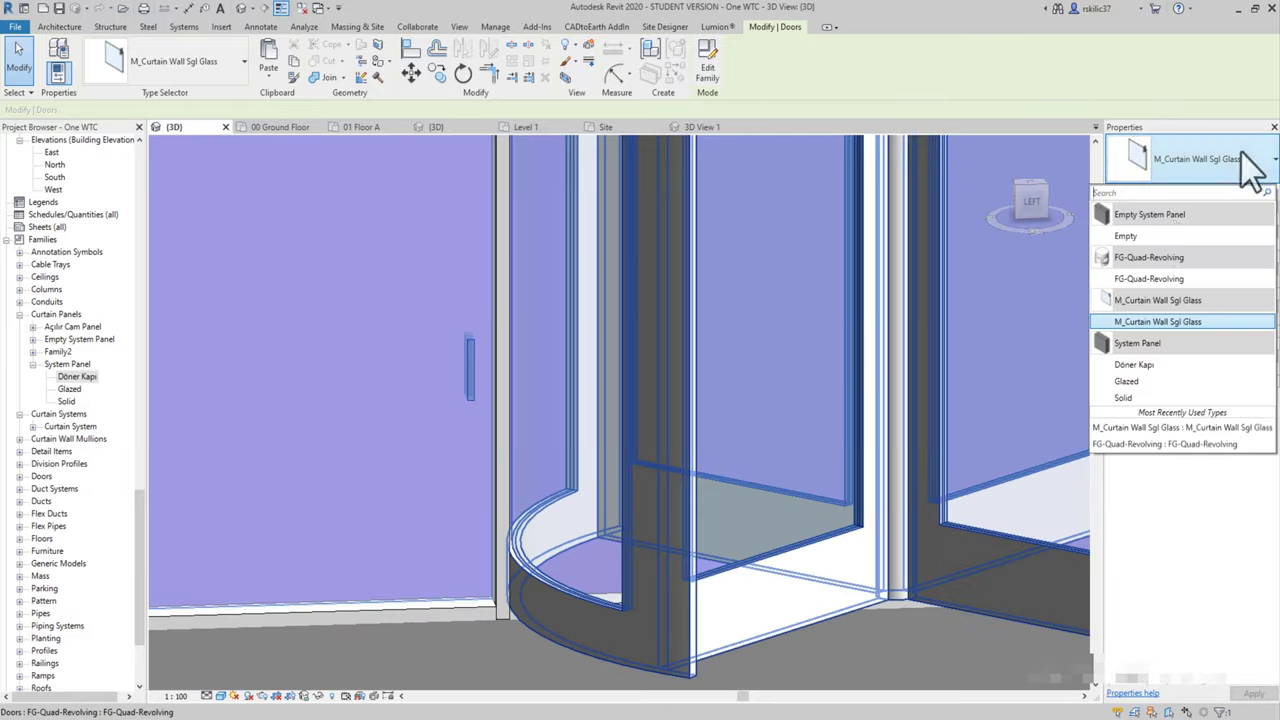
left_click(1126, 236)
left_click(1249, 191)
left_click(897, 72)
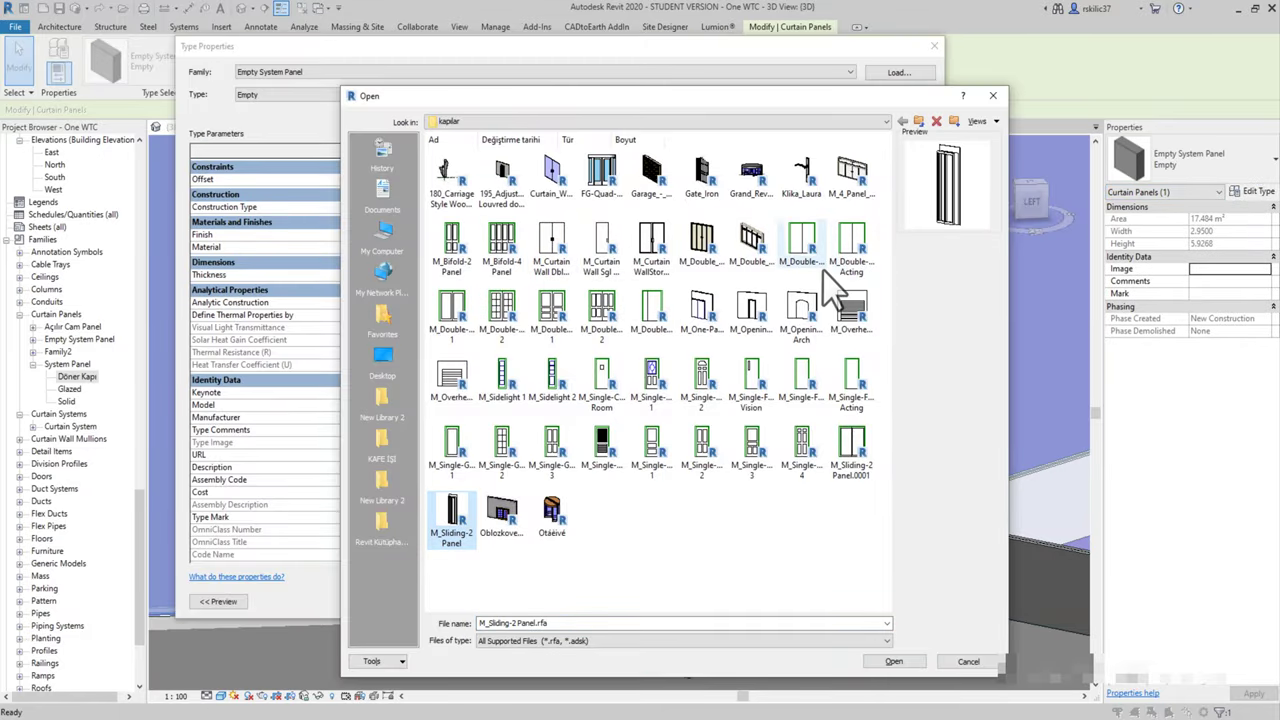
double_click(848, 200)
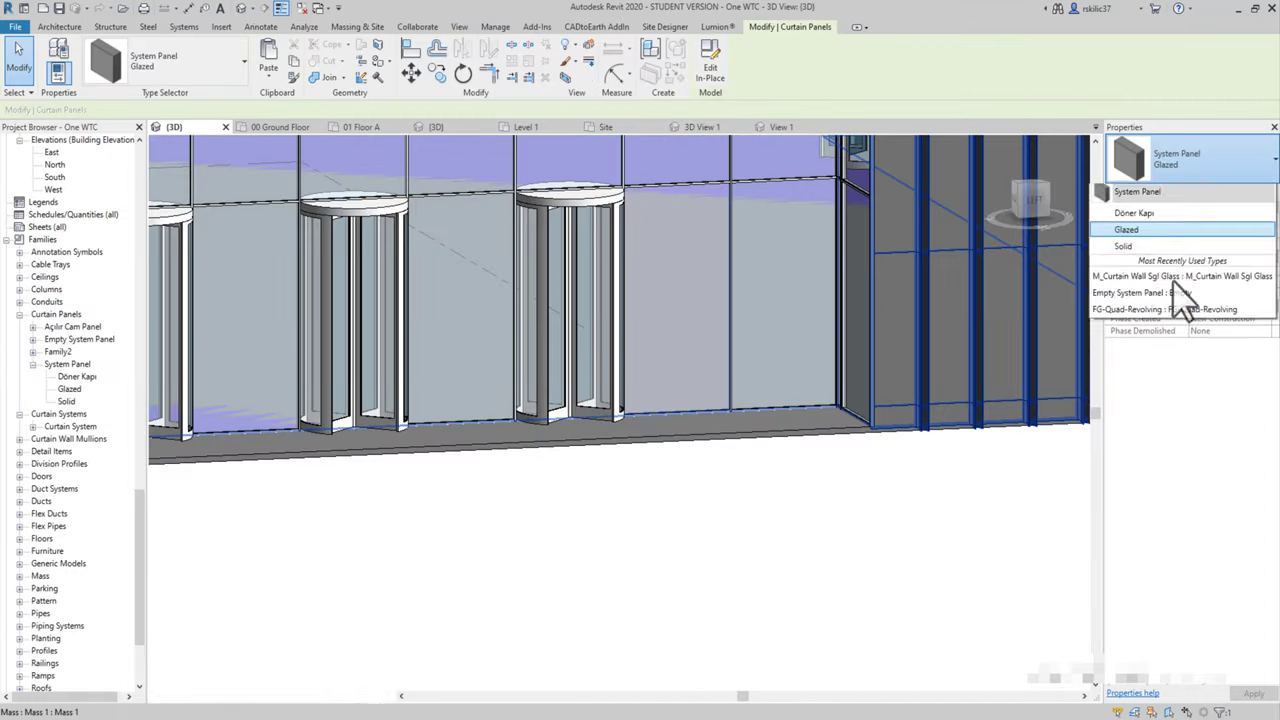
- Check the entrance doors in 3D, keep the panel as Glazed, and open the Site floor plan
middle_click_drag(905, 360, 749, 515, "shift")
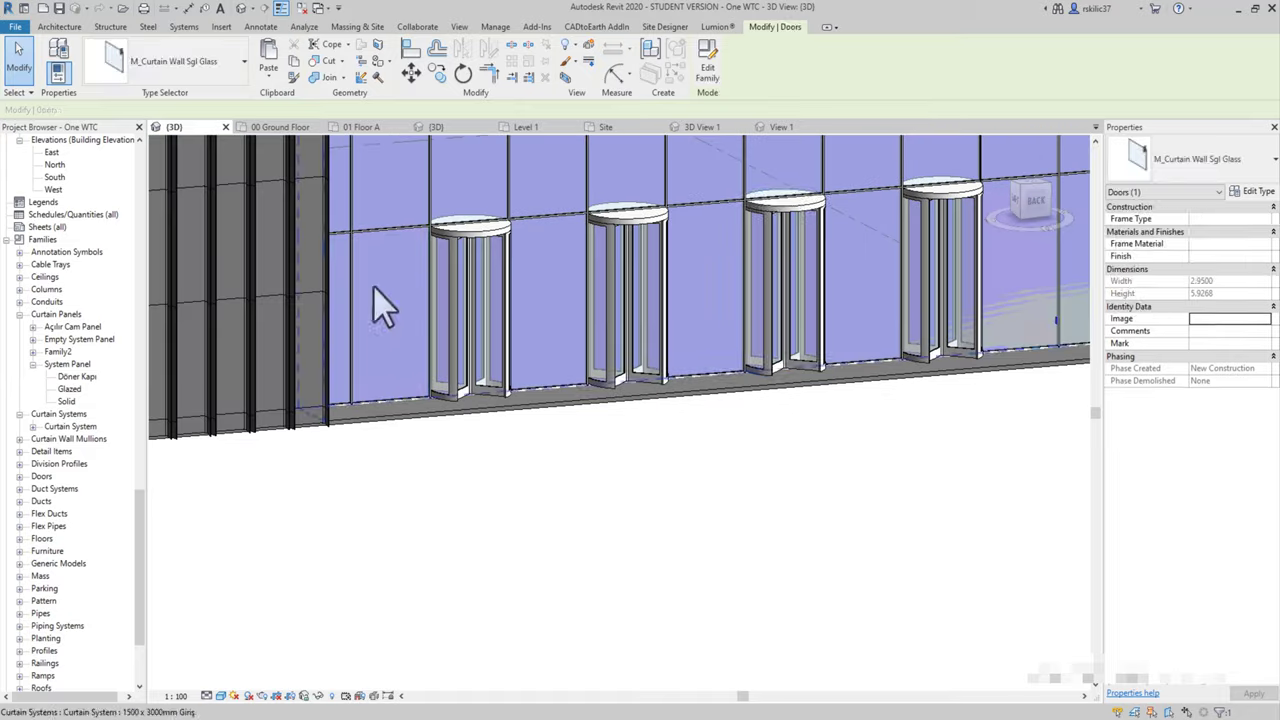
middle_click_drag(770, 428, 645, 365, "shift")
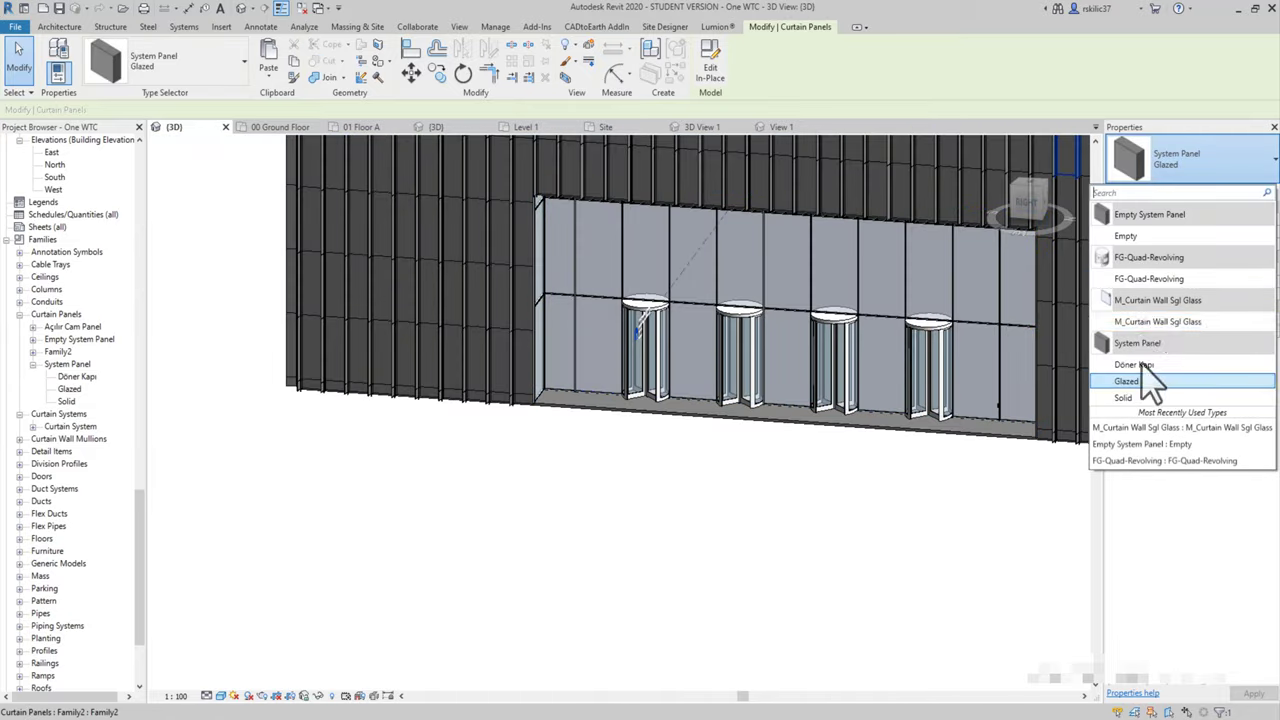
left_click(1150, 380)
scroll(845, 280, "down", 5)
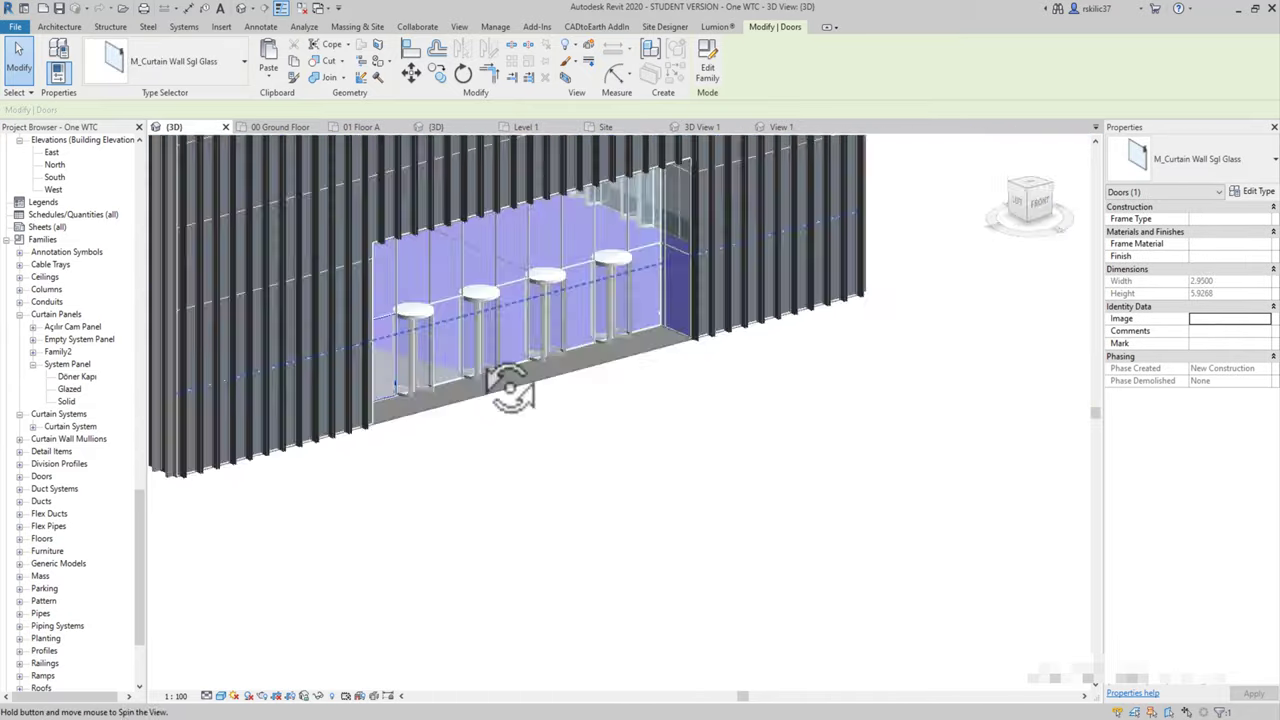
double_click(52, 239)
- Place a perspective camera on the Site plan aimed at the tower and reshape its crop region
left_click(306, 55)
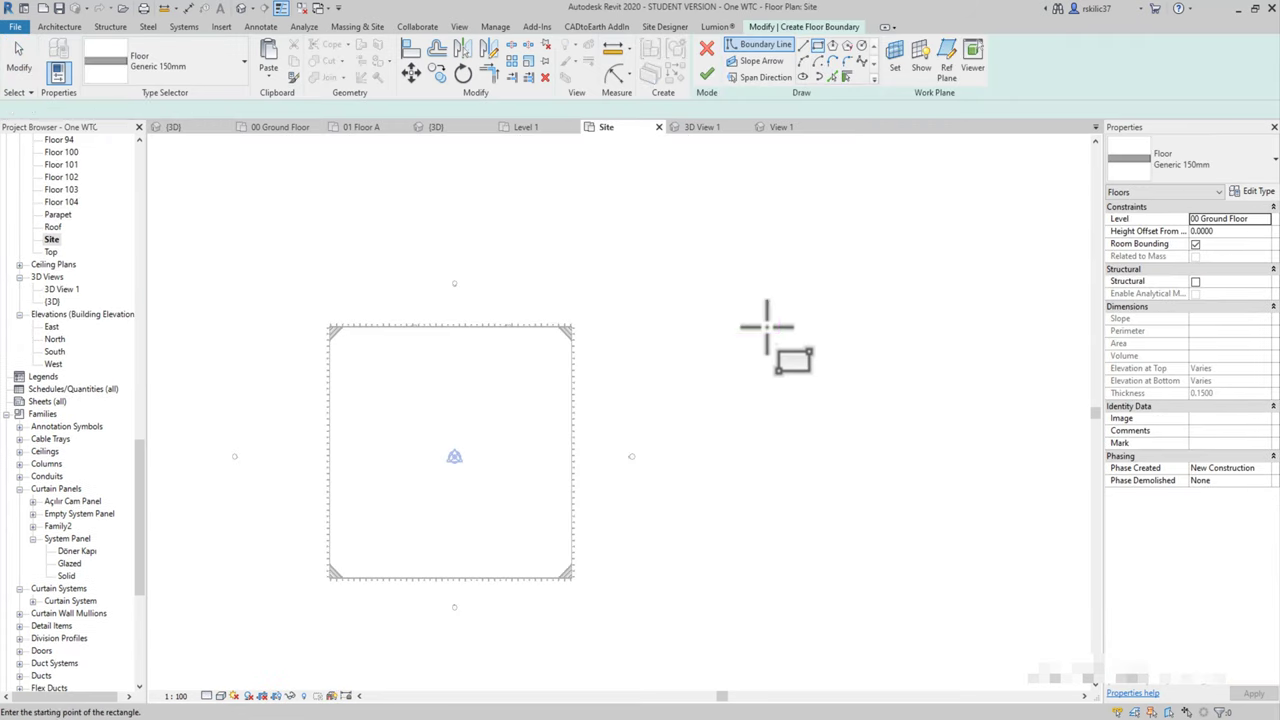
left_click(331, 206)
left_click(1007, 526)
left_click(1262, 162)
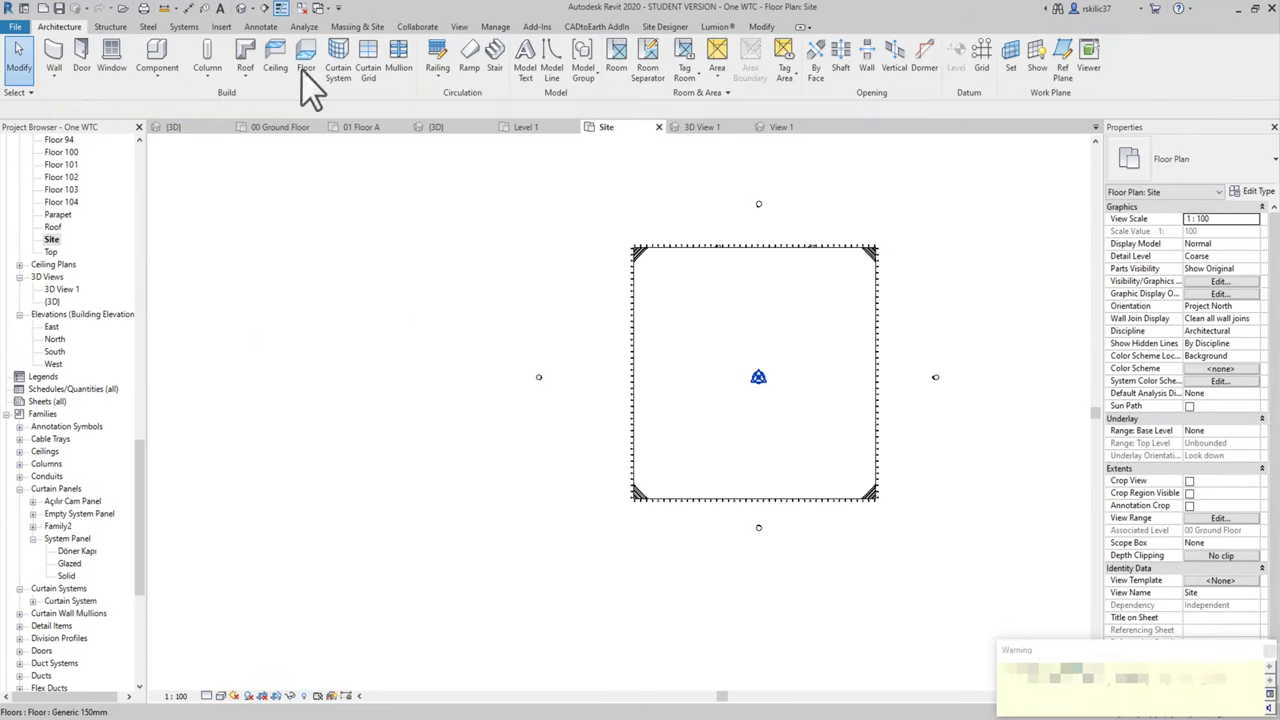
left_click(965, 437)
left_click(545, 440)
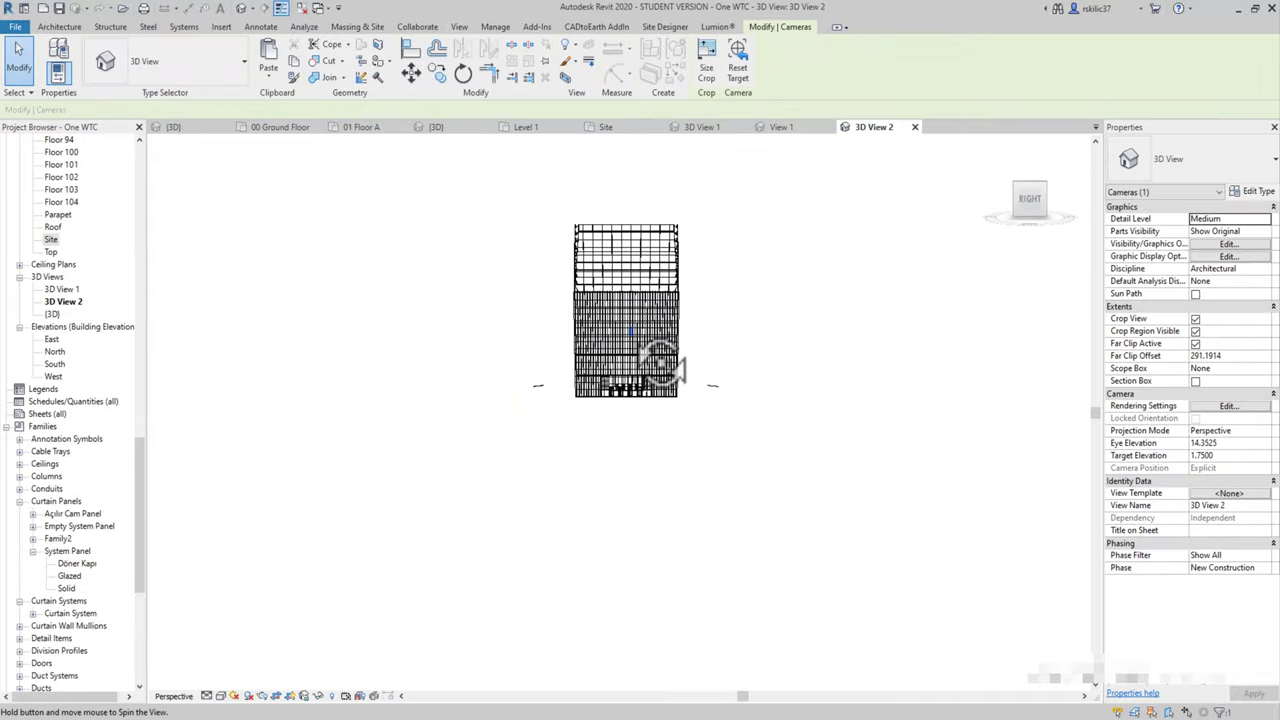
scroll(660, 365, "up", 5)
left_click(577, 323)
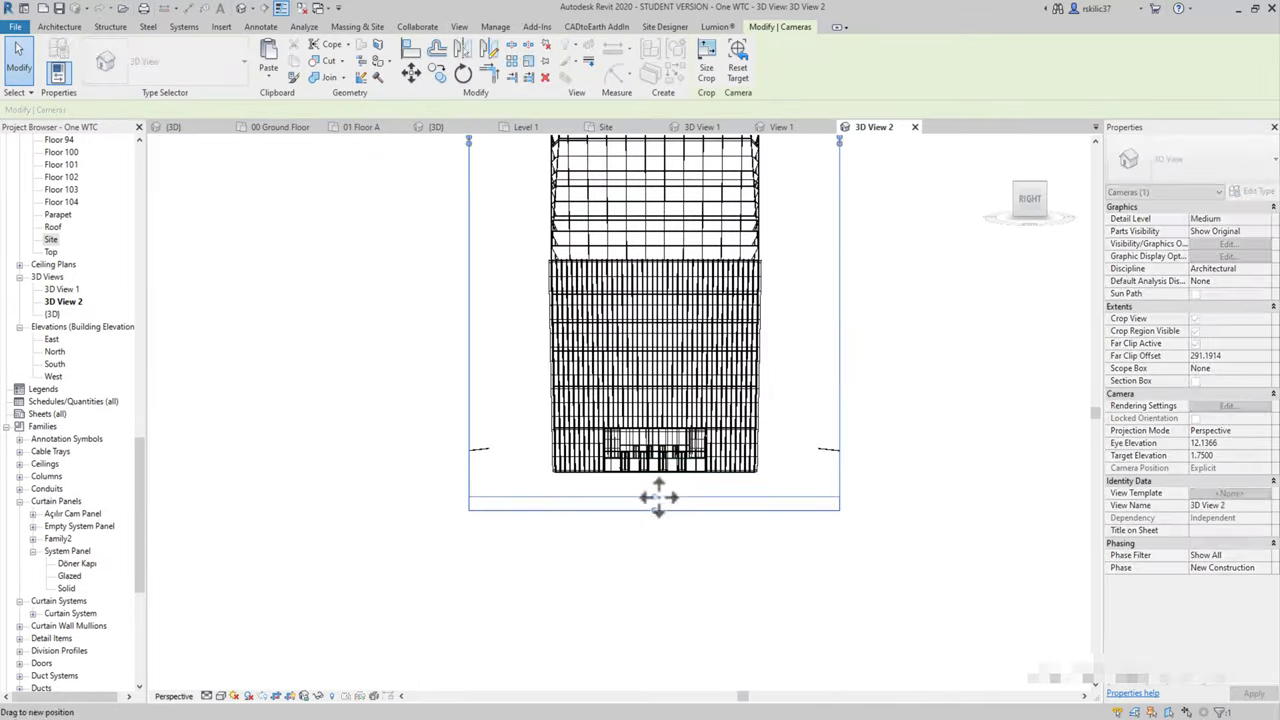
left_click_drag(658, 497, 658, 492)
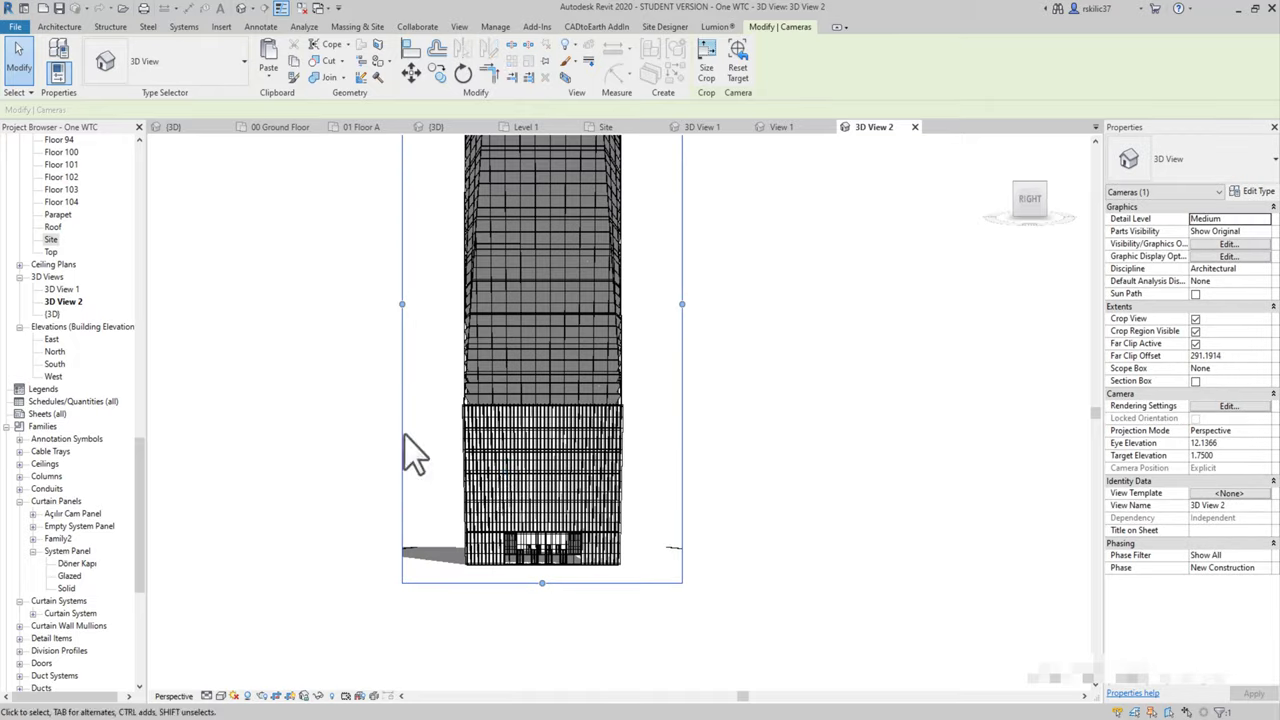
middle_click_drag(405, 437, 382, 447, "shift")
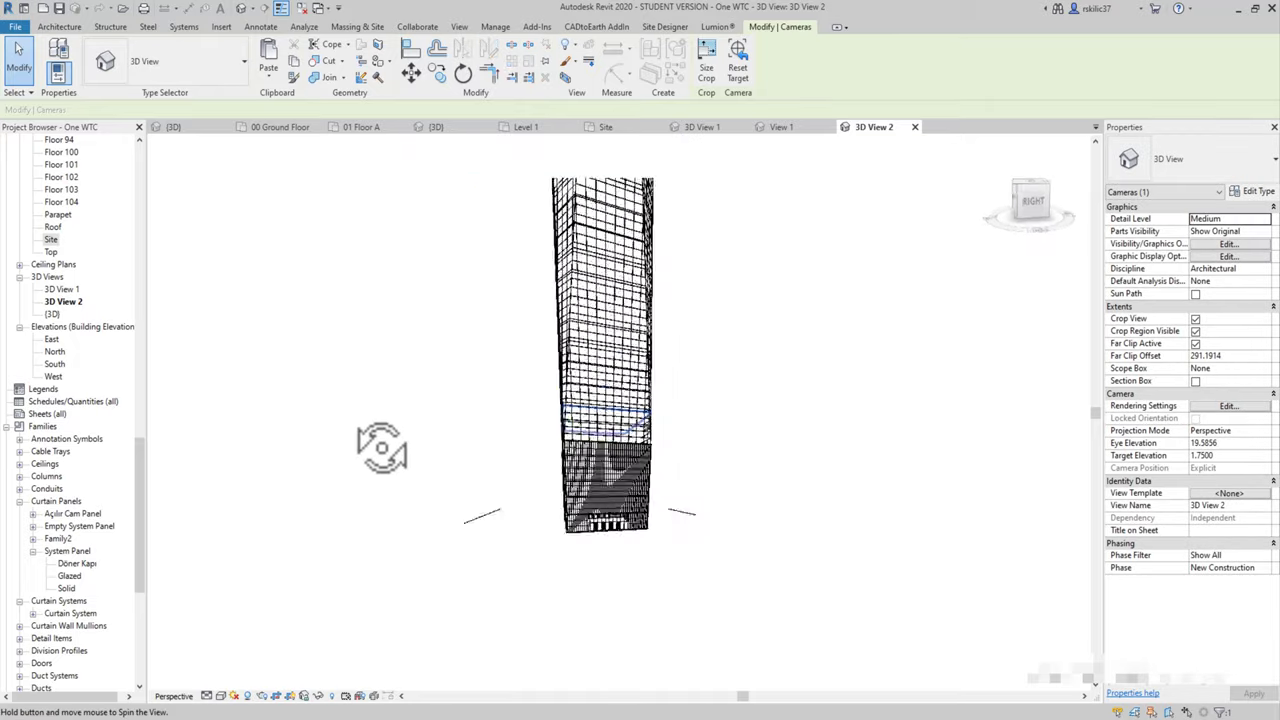
- Enable sketchy lines, shadows, lighting and a background in the view's Graphic Display Options
left_click(220, 695)
left_click(280, 592)
left_click(812, 216)
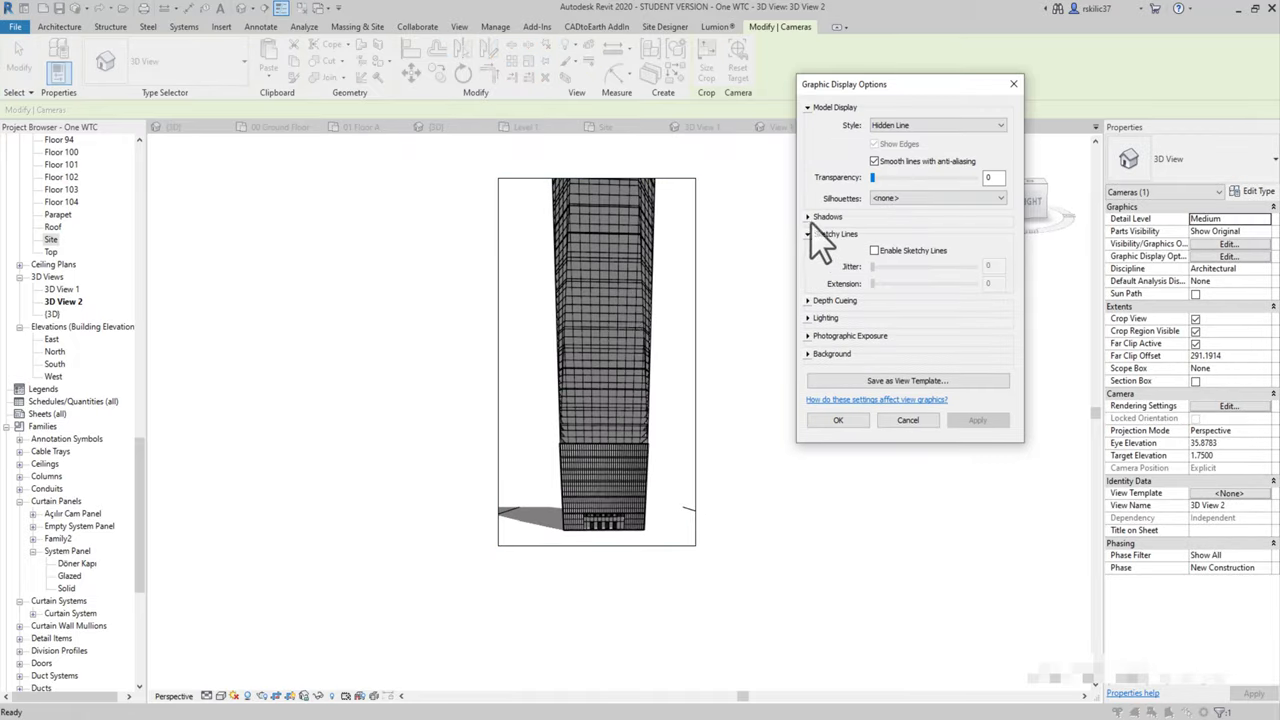
left_click(830, 258)
left_click(808, 325)
left_click(825, 342)
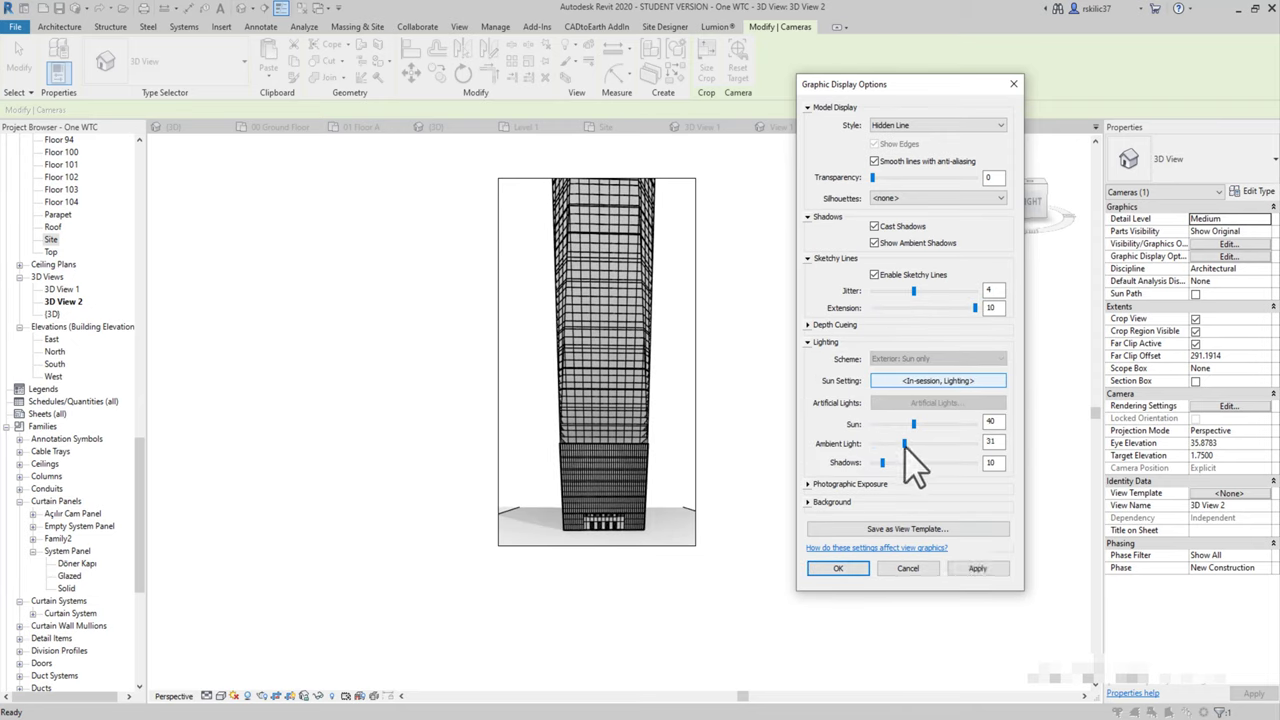
left_click(812, 503)
left_click(840, 650)
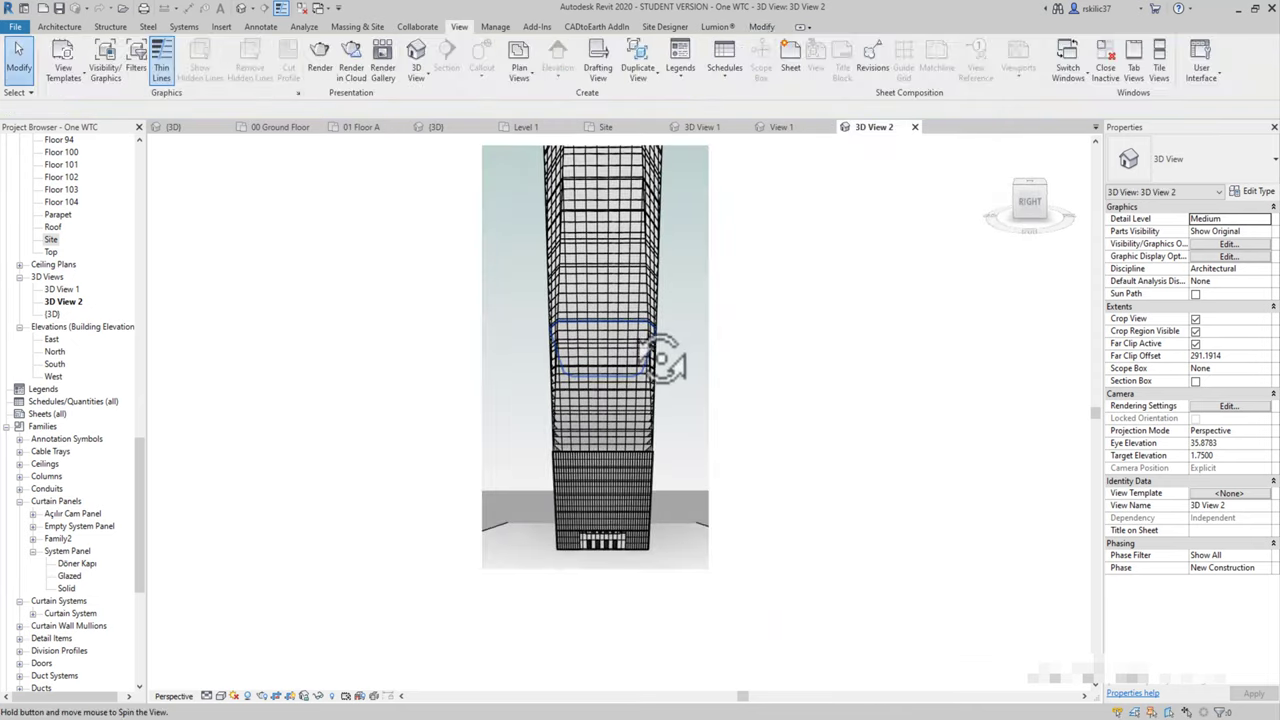
- Find 3D View 2 in the Project Browser and start renaming it
scroll(614, 600, "up", 5)
scroll(578, 512, "up", 3)
scroll(578, 512, "up", 4)
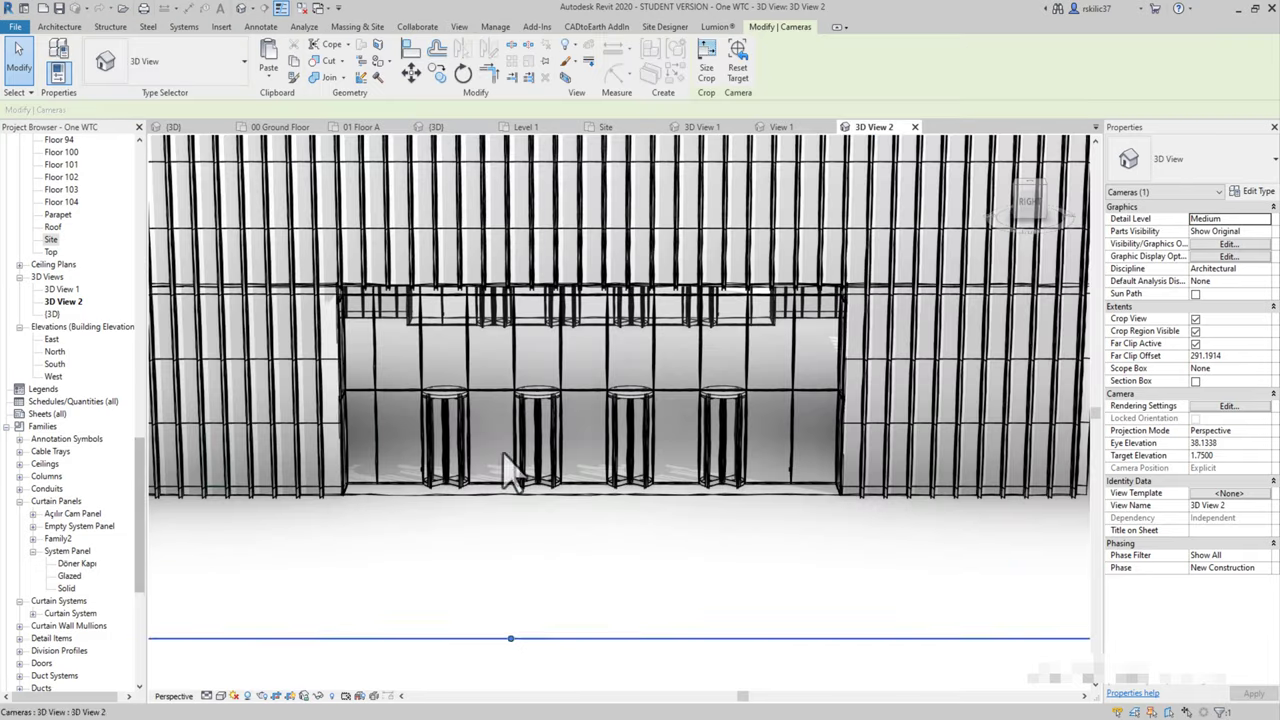
left_click(8, 437)
right_click(50, 563)
left_click(135, 470)
- Name the camera view Sketch and rename 3D View 1 to Sketch 1
type("Sketch")
double_click(60, 551)
right_click(64, 553)
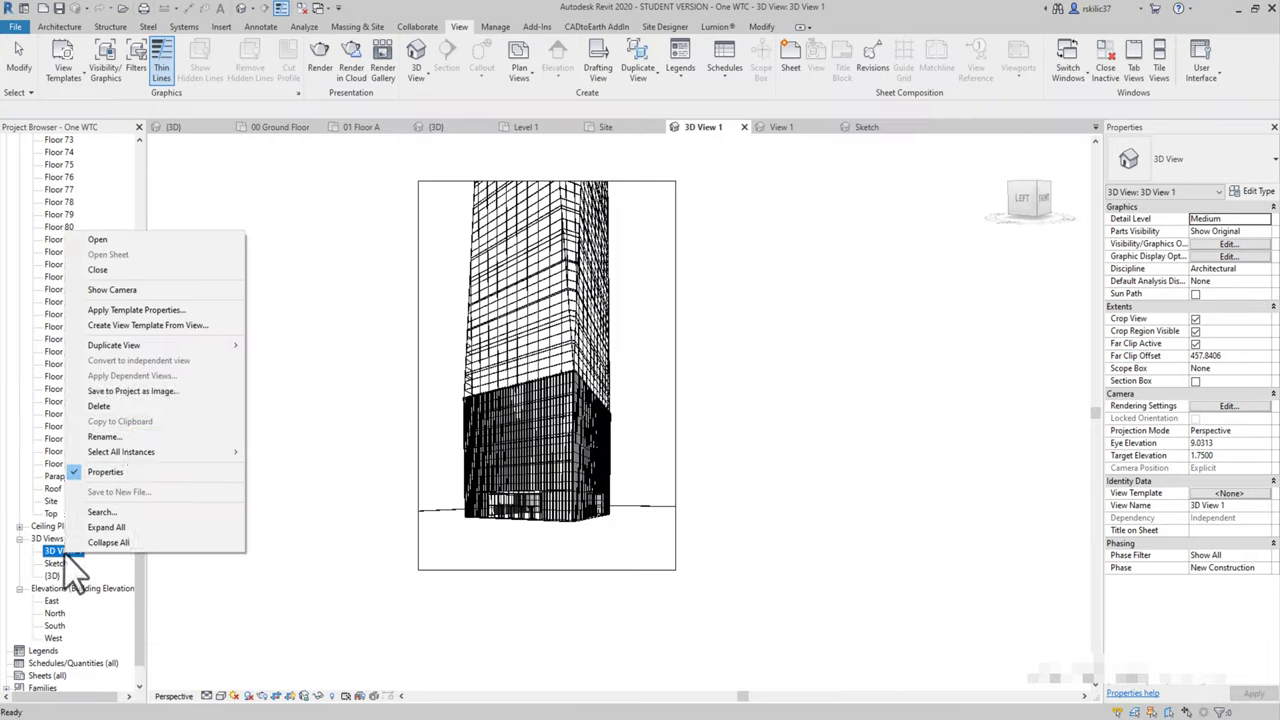
left_click(100, 431)
type("Sketch")
right_click(55, 551)
left_click(120, 318)
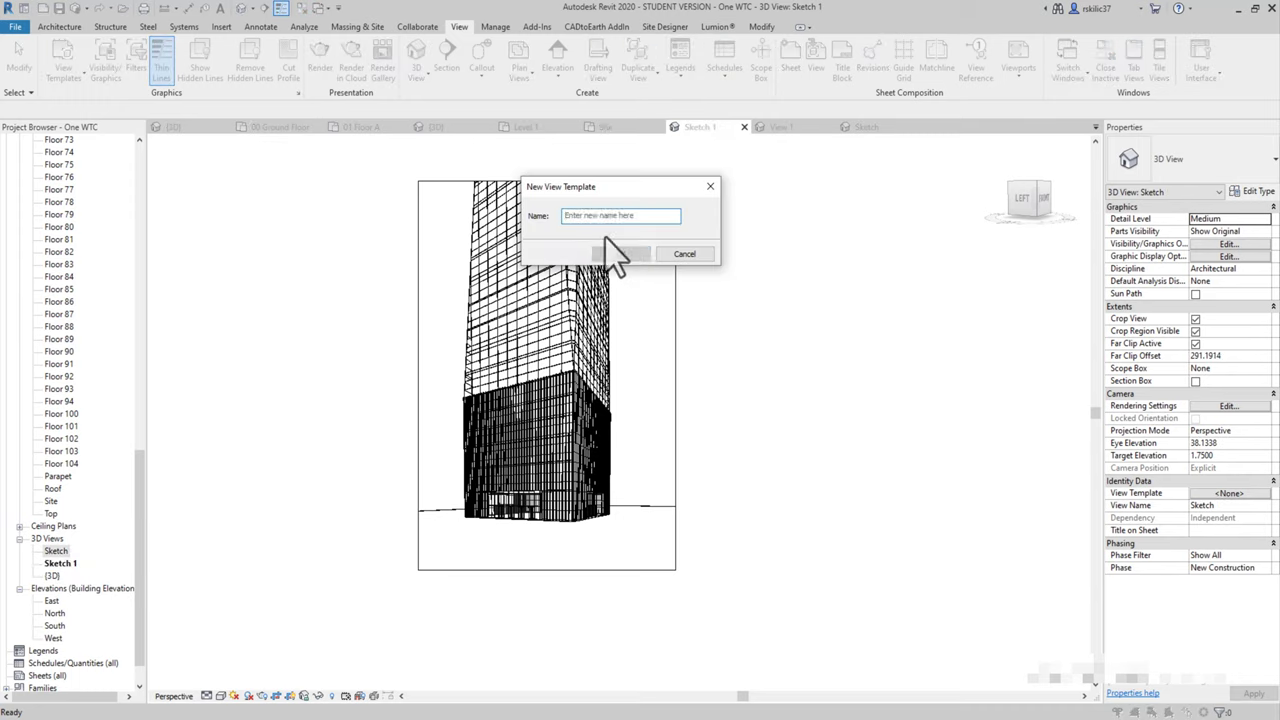
left_click(622, 381)
- Turn on shadows for the Sketch 1 view in Graphic Display Options
right_click(55, 563)
left_click(127, 362)
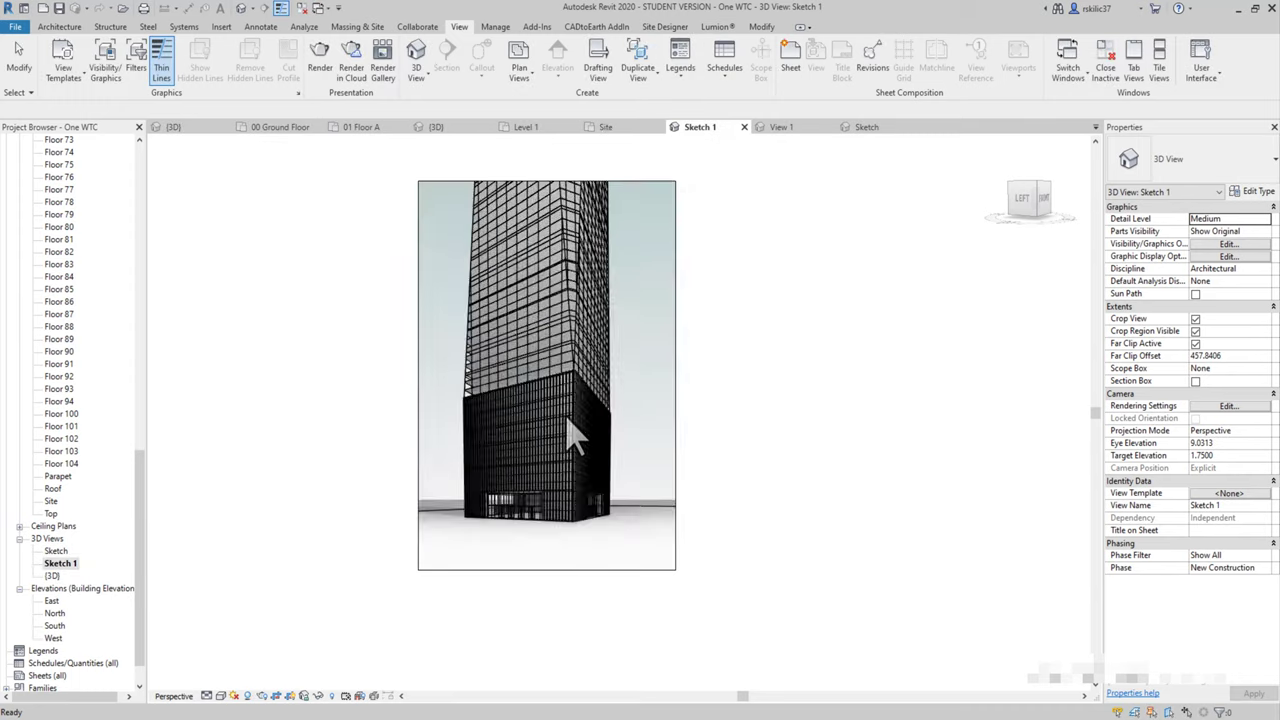
scroll(575, 615, "up", 5)
scroll(575, 615, "down", 5)
left_click(565, 622)
left_click(220, 695)
left_click(286, 509)
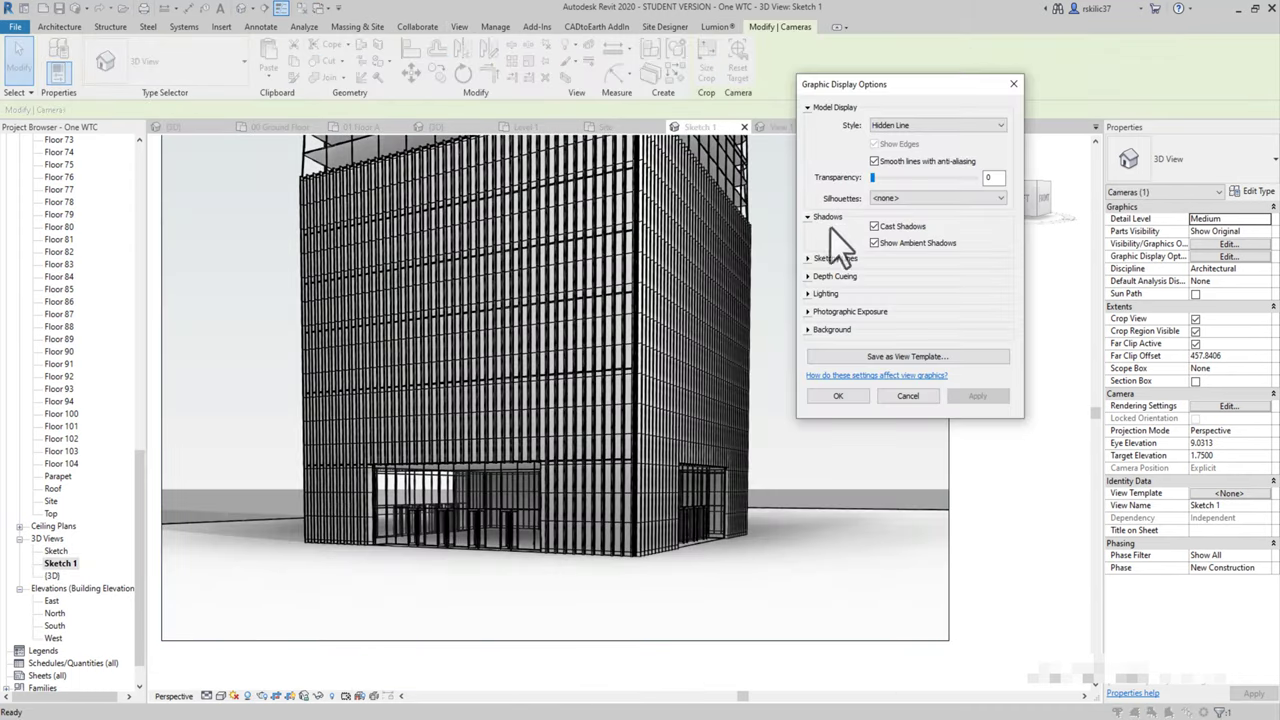
left_click(965, 397)
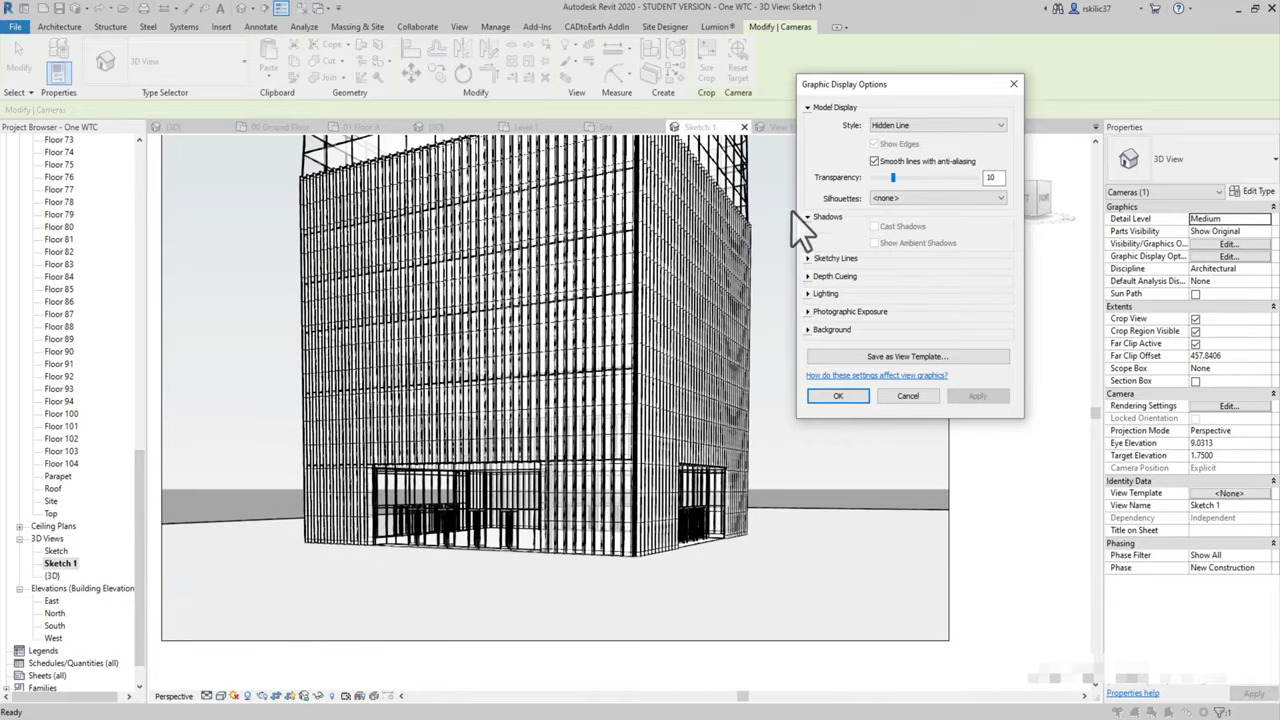
left_click(838, 396)
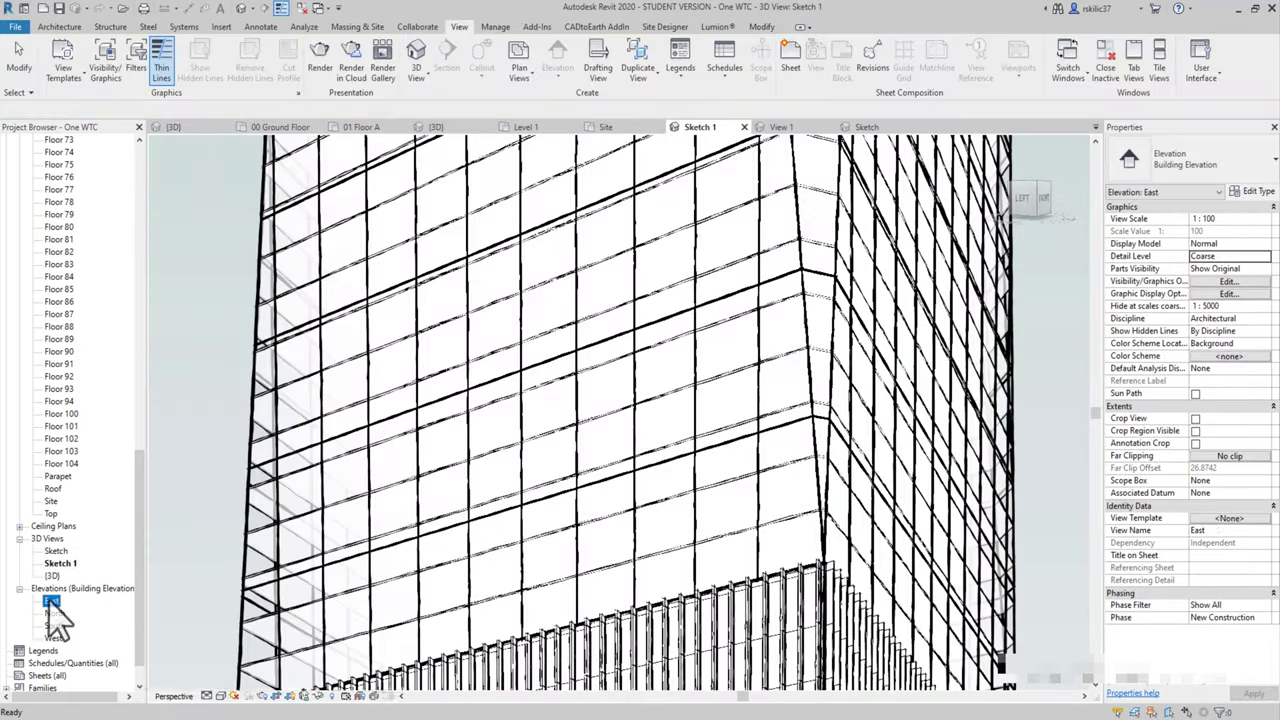
- Open the West and East elevations and zoom to fit the whole tower
double_click(52, 600)
left_click(52, 638)
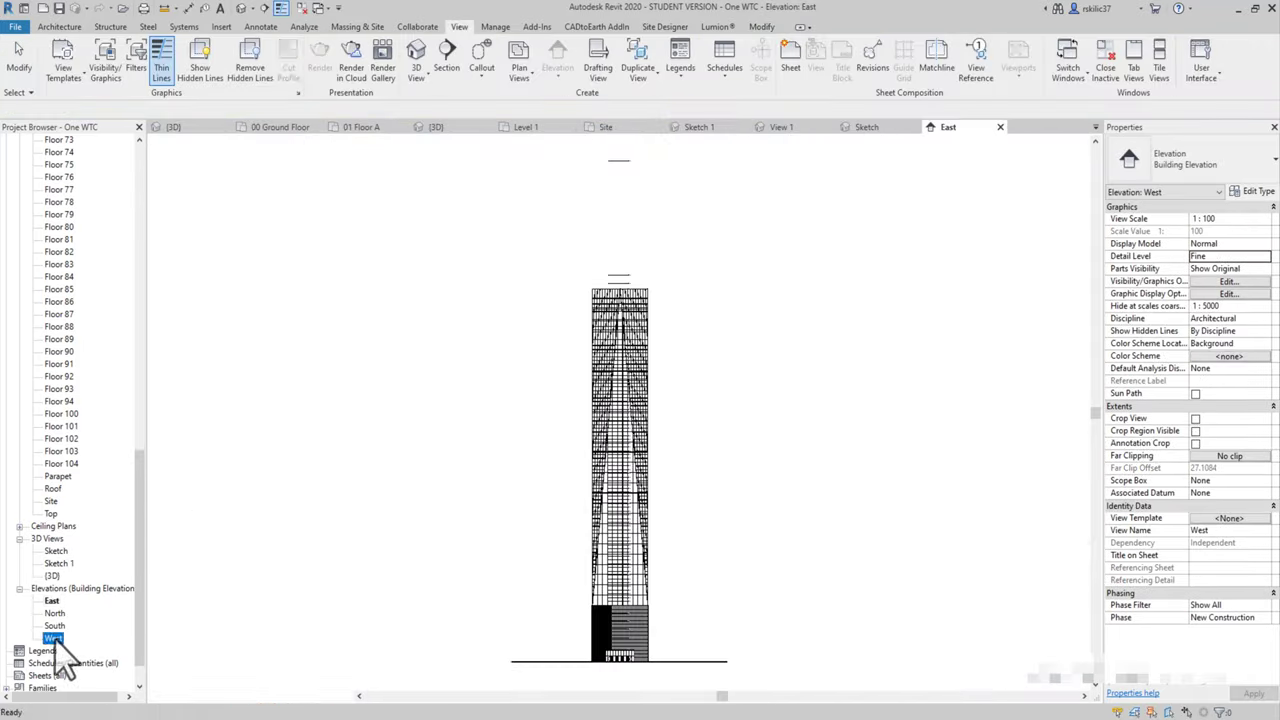
scroll(650, 622, "up", 5)
scroll(557, 600, "up", 3)
left_click(663, 491)
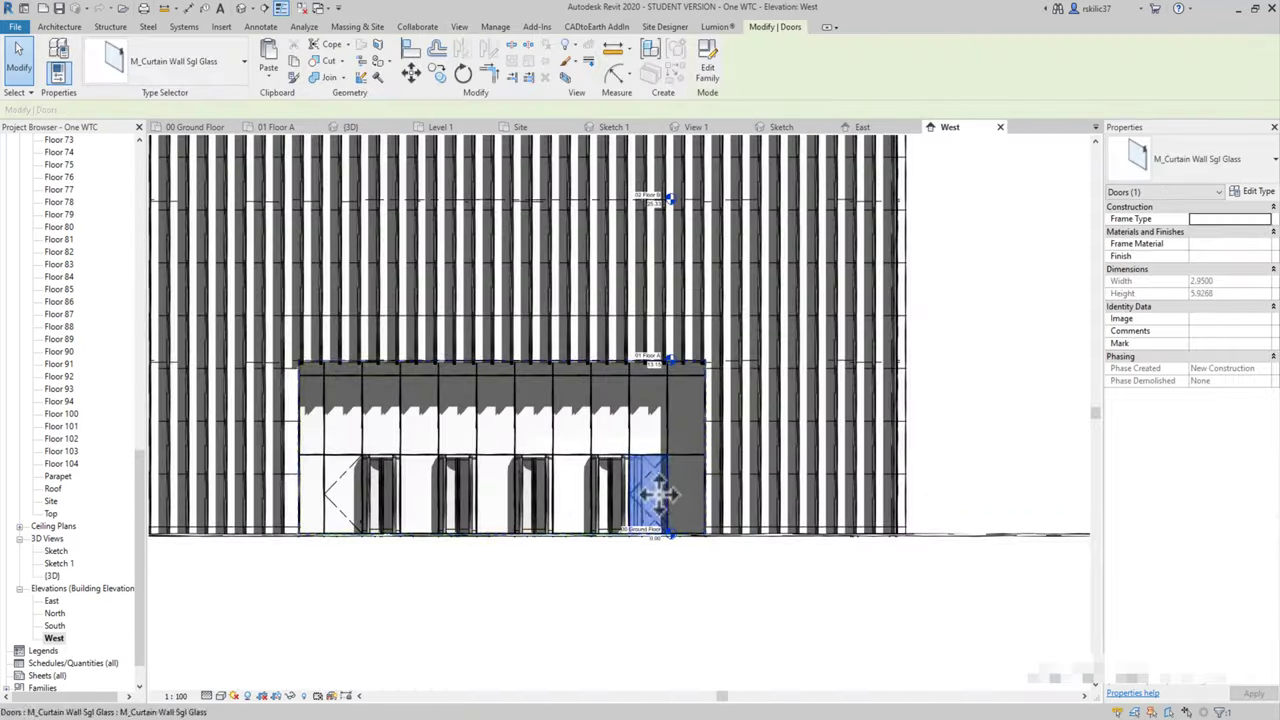
key("Escape")
middle_click(786, 500)
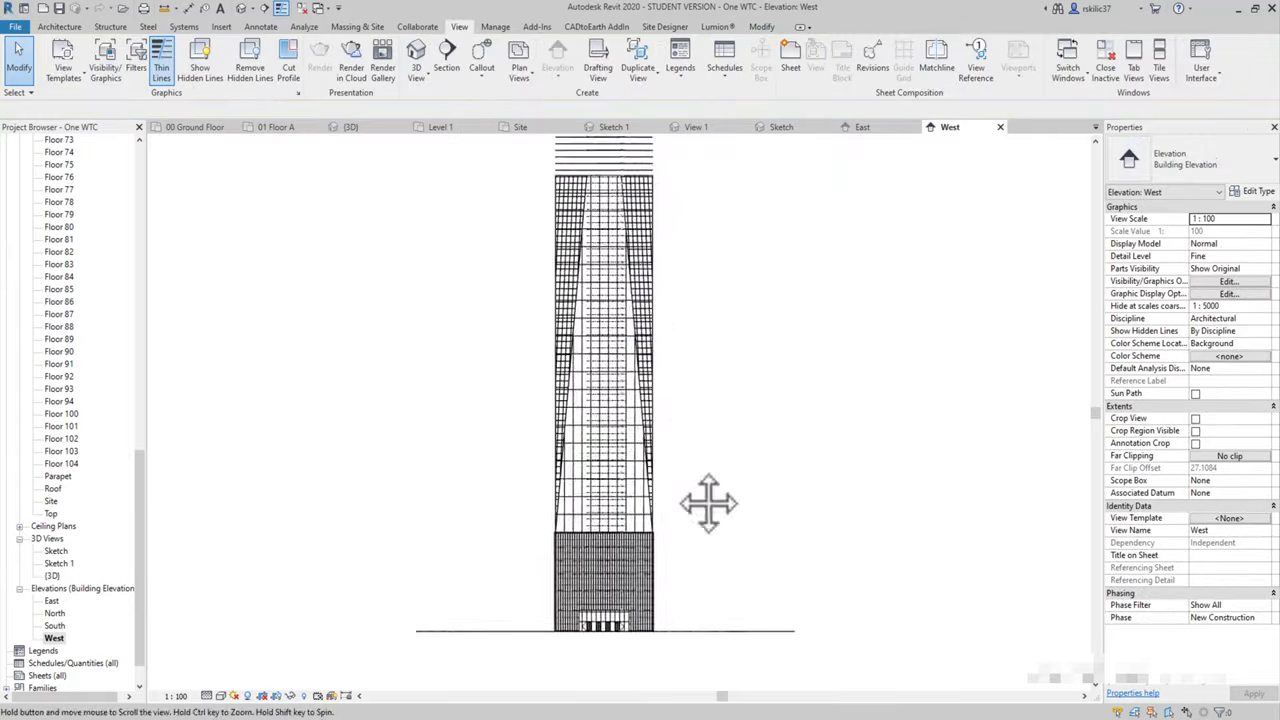
- Open the South and North elevations, then return to the Sketch views
double_click(54, 626)
double_click(54, 613)
double_click(59, 563)
double_click(56, 551)
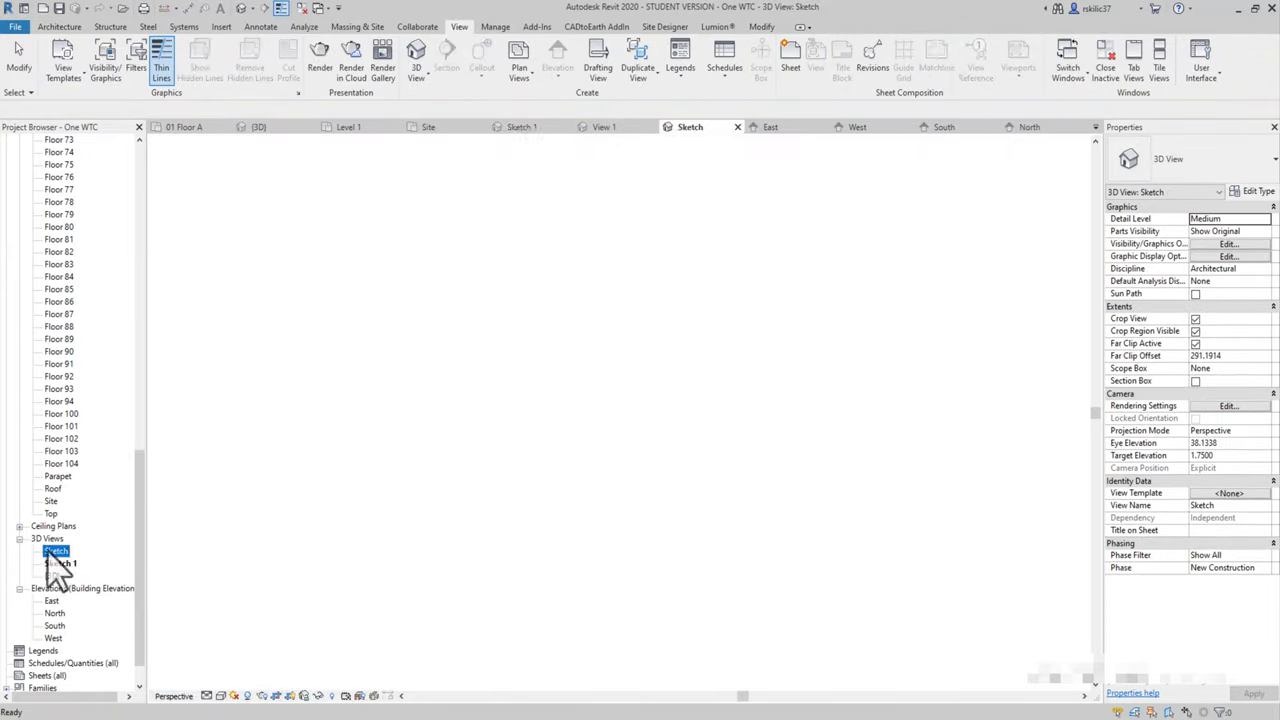